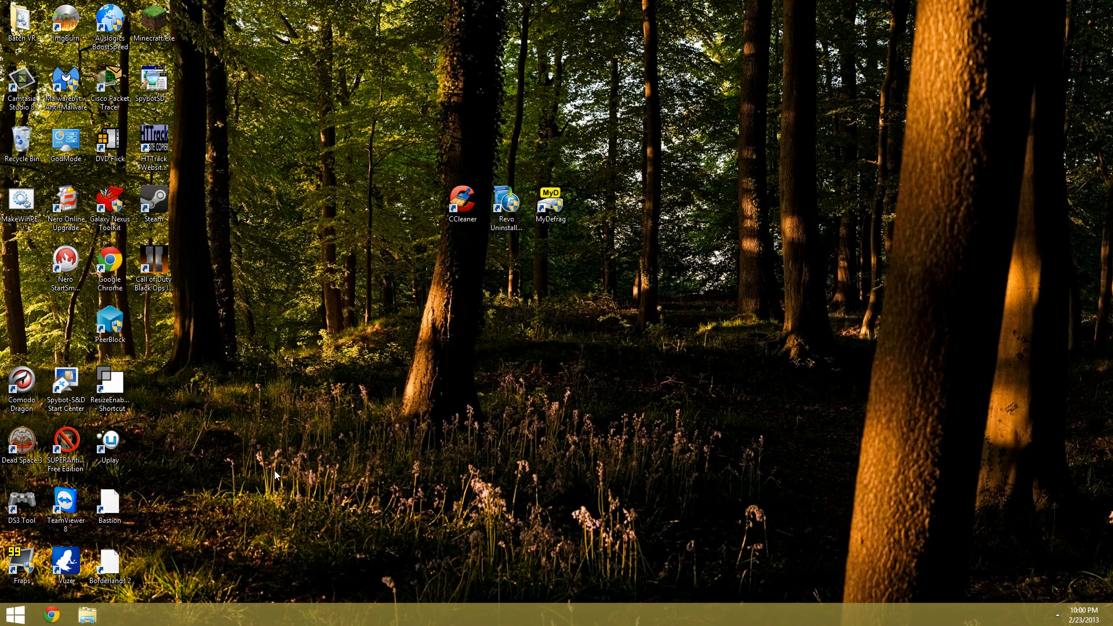
# Launch CCleaner from the desktop and maximize its window
pyautogui.doubleClick(463, 205)
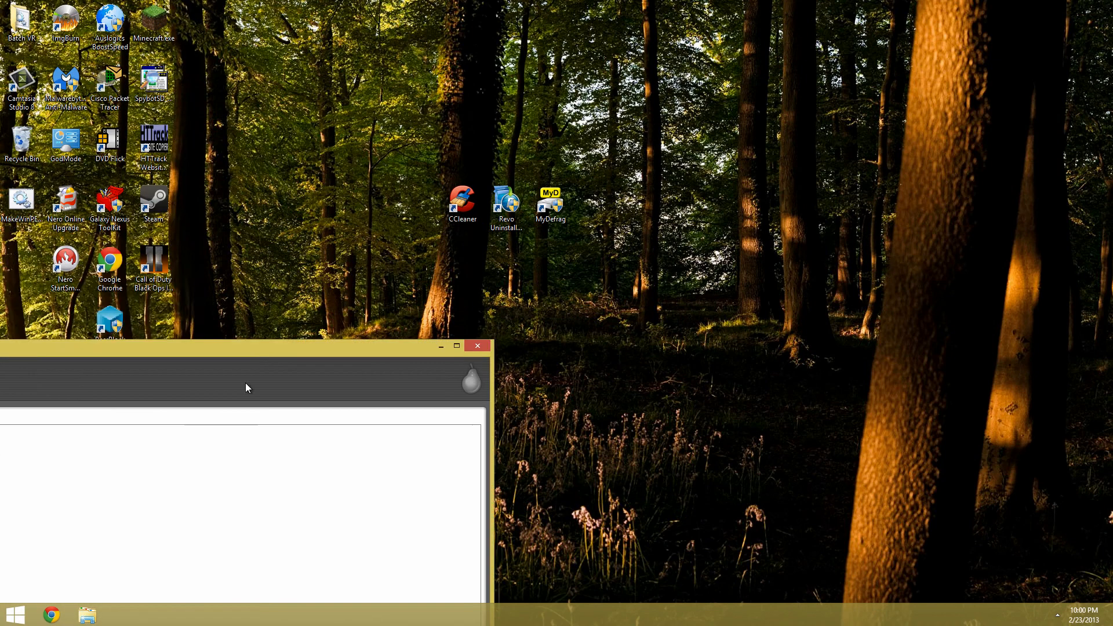
pyautogui.moveTo(245, 384); pyautogui.dragTo(449, 4)
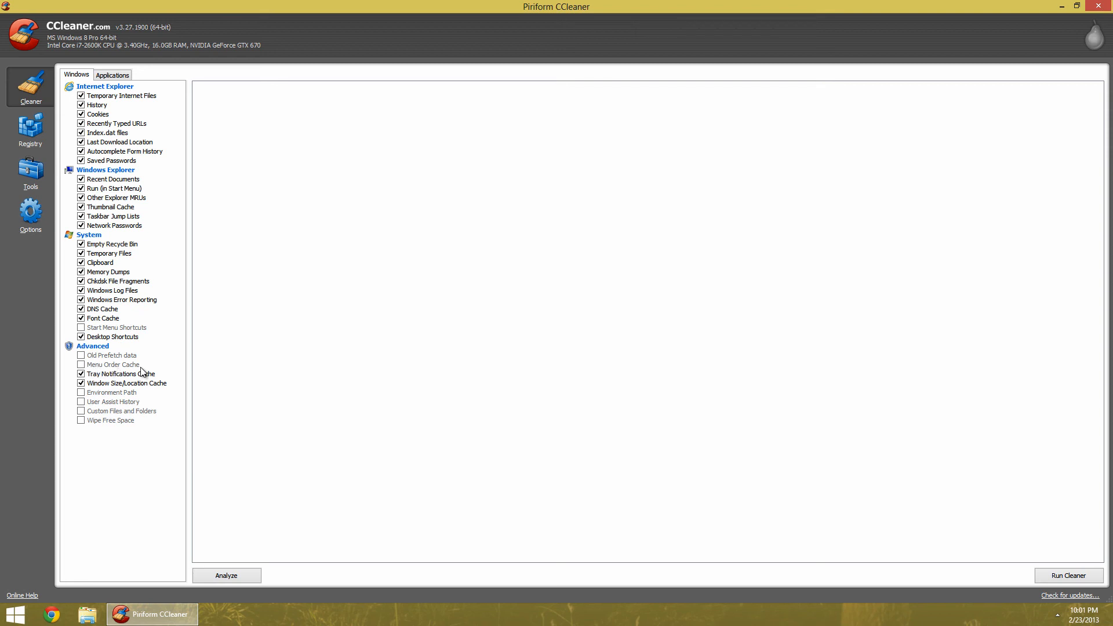
pyautogui.click(20, 619)
pyautogui.click(21, 619)
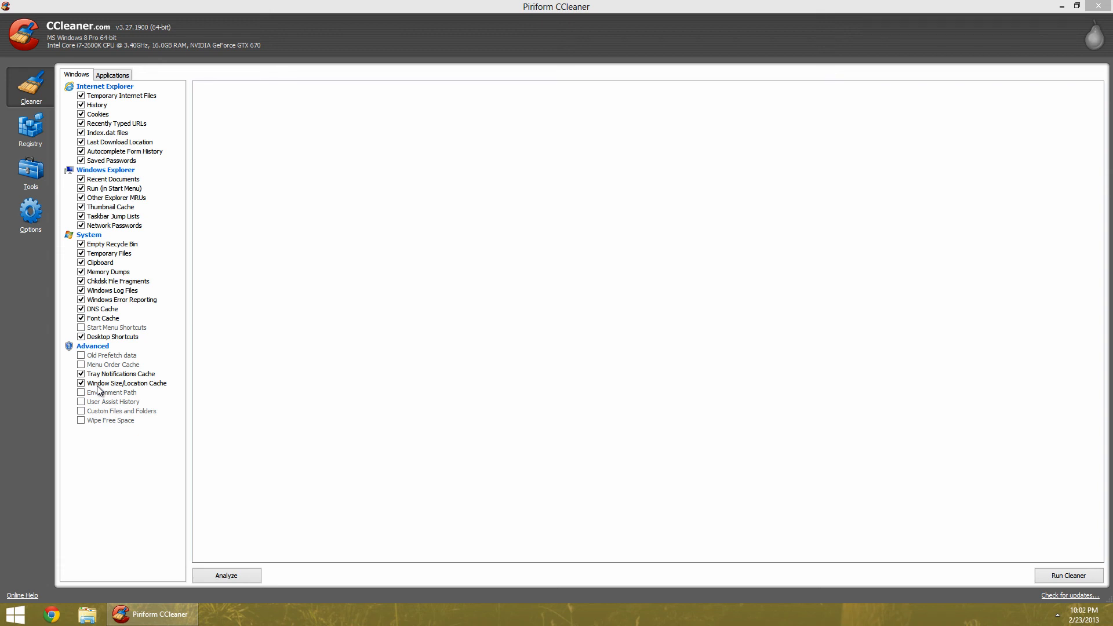
pyautogui.click(87, 614)
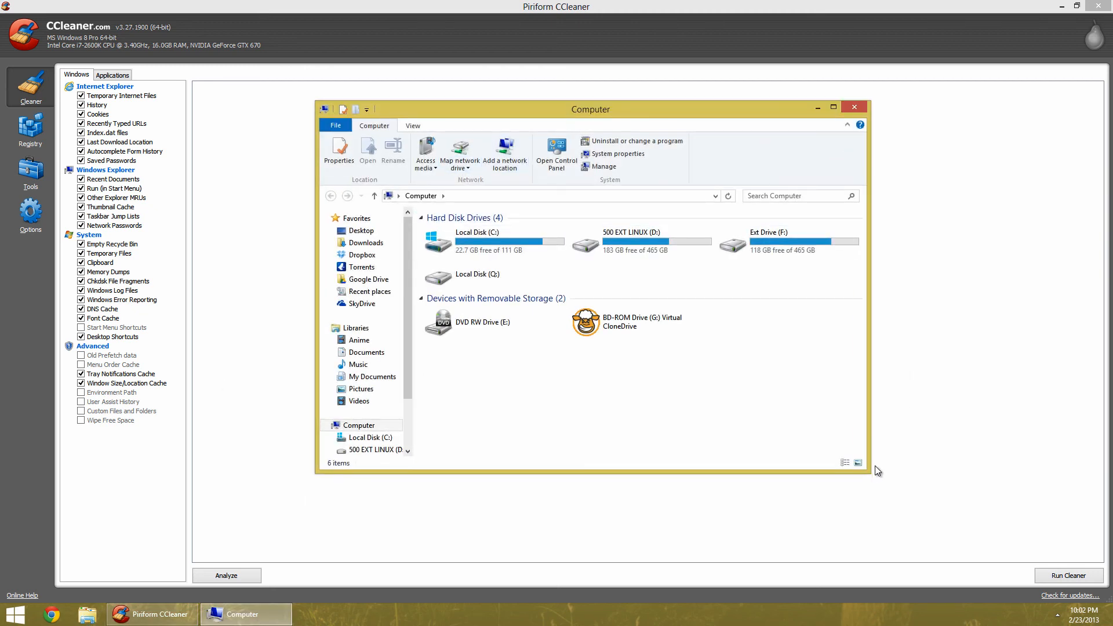
pyautogui.moveTo(871, 473); pyautogui.dragTo(200, 327)
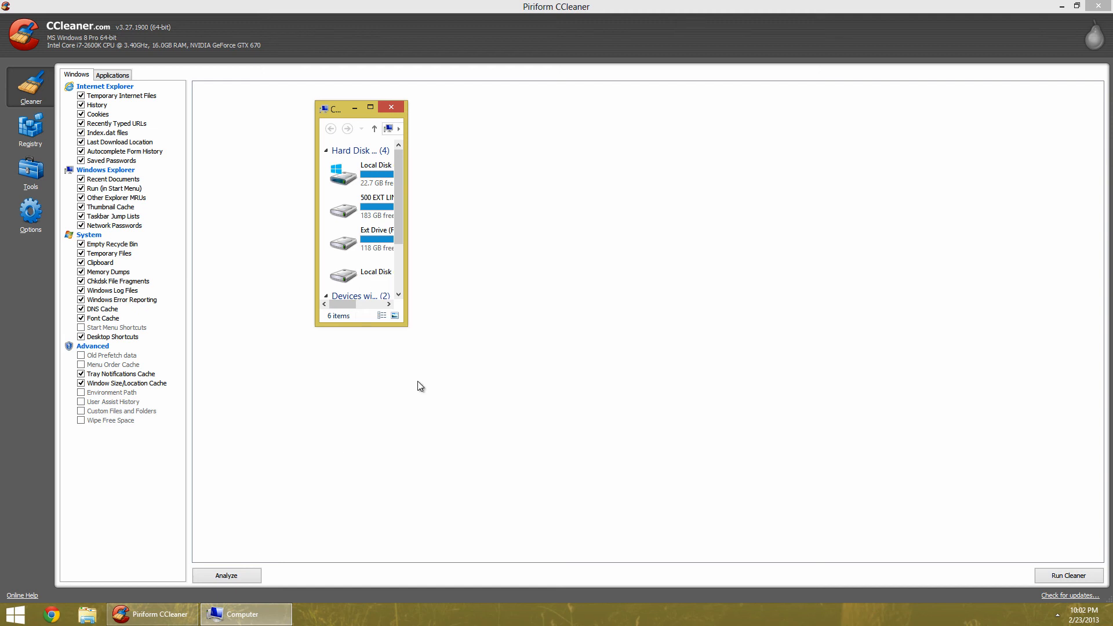
pyautogui.moveTo(410, 325); pyautogui.dragTo(410, 415)
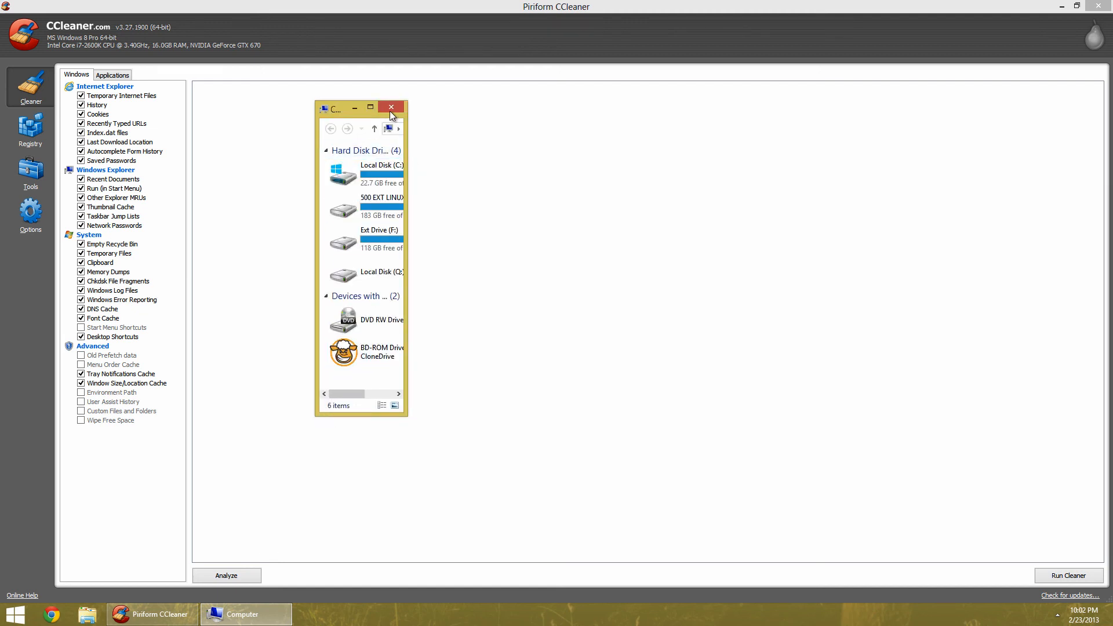
pyautogui.click(390, 111)
pyautogui.click(87, 615)
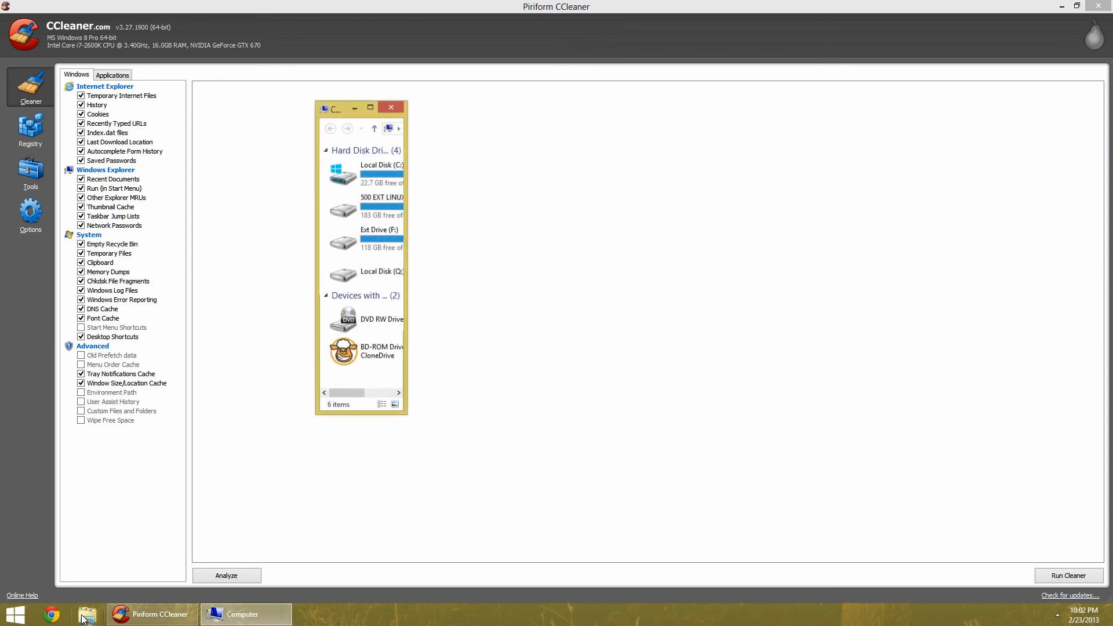
pyautogui.click(390, 106)
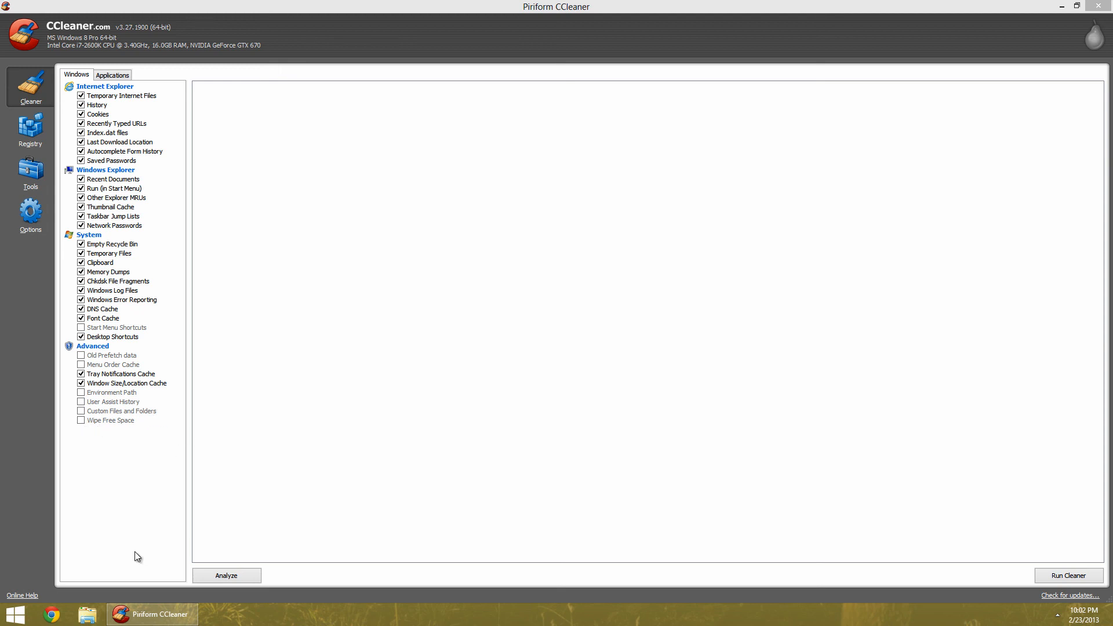
# Run the cleaner, allowing it to close Google Chrome and force Chrome closed
pyautogui.click(1072, 579)
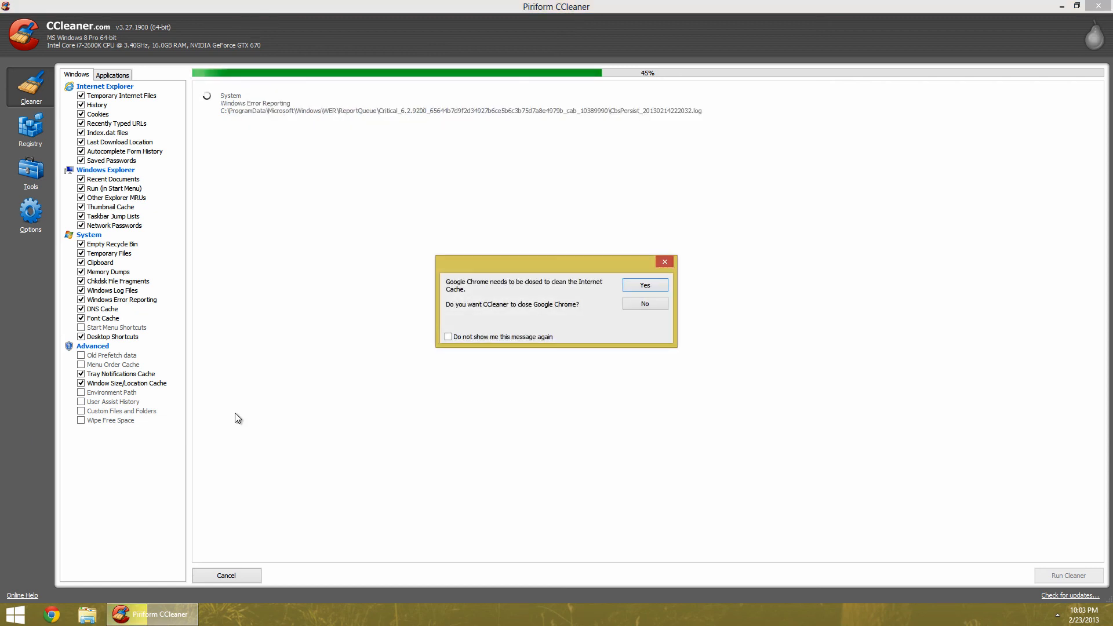
pyautogui.click(648, 285)
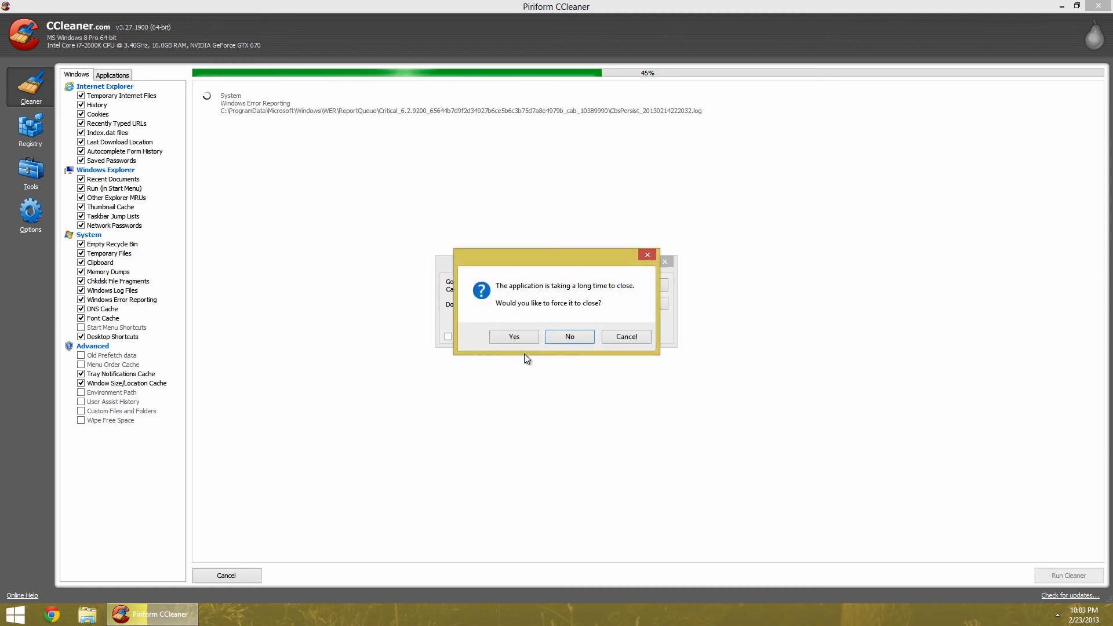
pyautogui.click(523, 335)
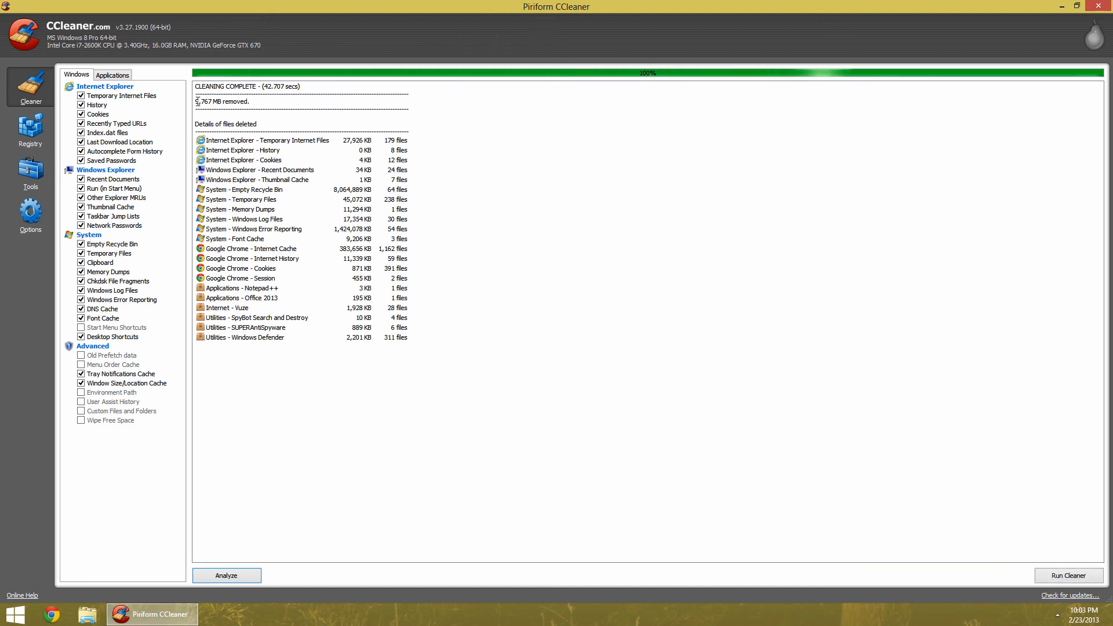
# Run the cleaner a second time
pyautogui.moveTo(196, 101); pyautogui.dragTo(219, 102)
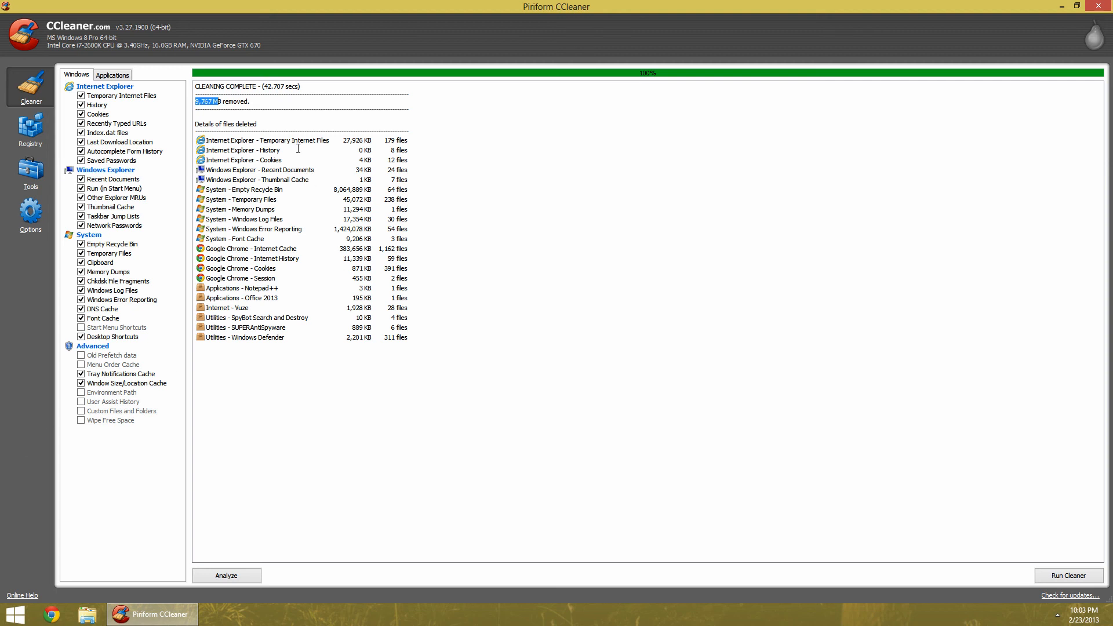
pyautogui.click(270, 104)
pyautogui.click(1060, 576)
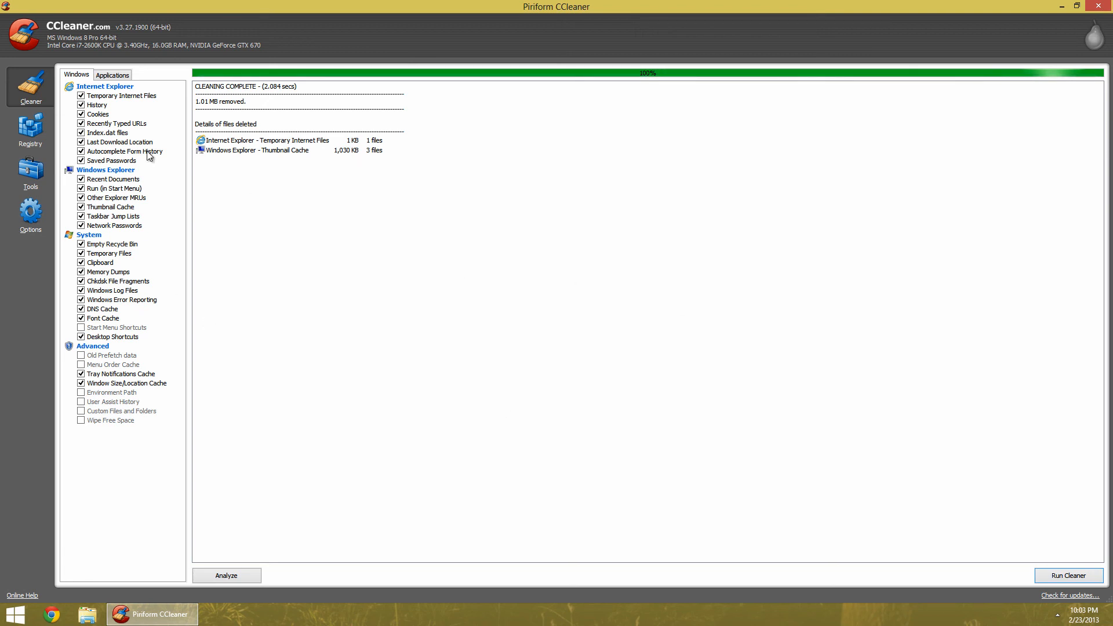
# Scan the registry for issues in the Registry section
pyautogui.click(29, 128)
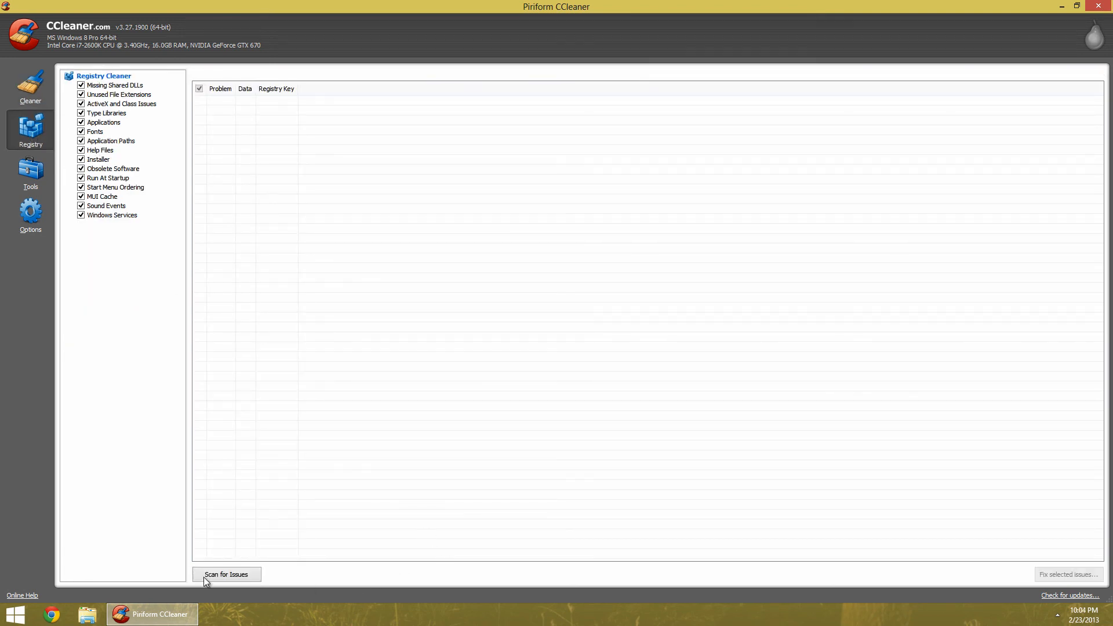
pyautogui.click(223, 576)
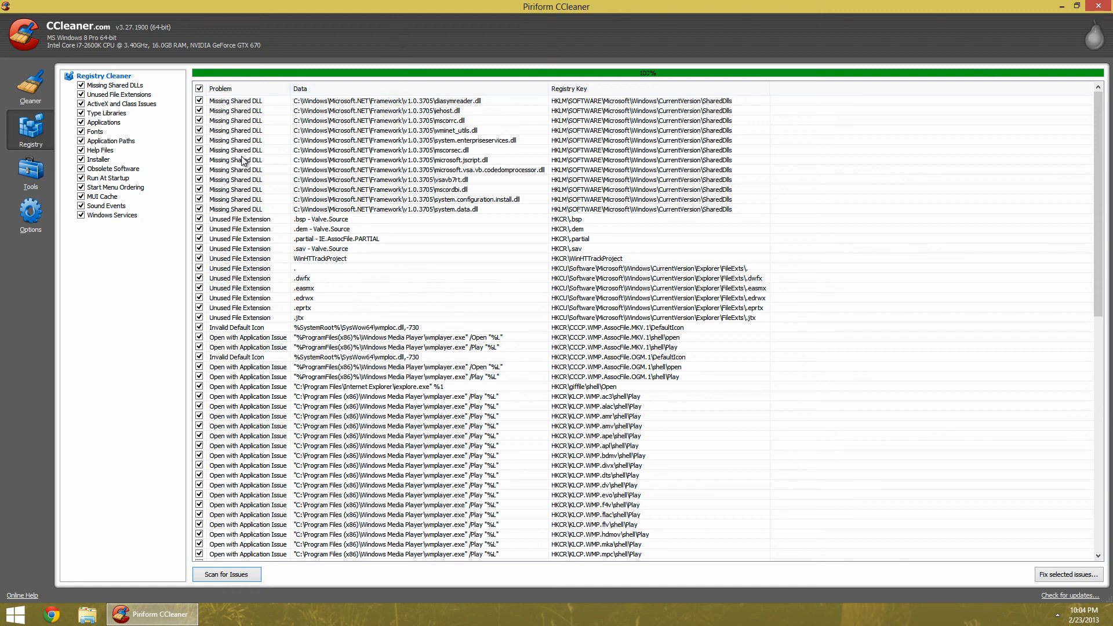
pyautogui.scroll(-4, 271, 213)
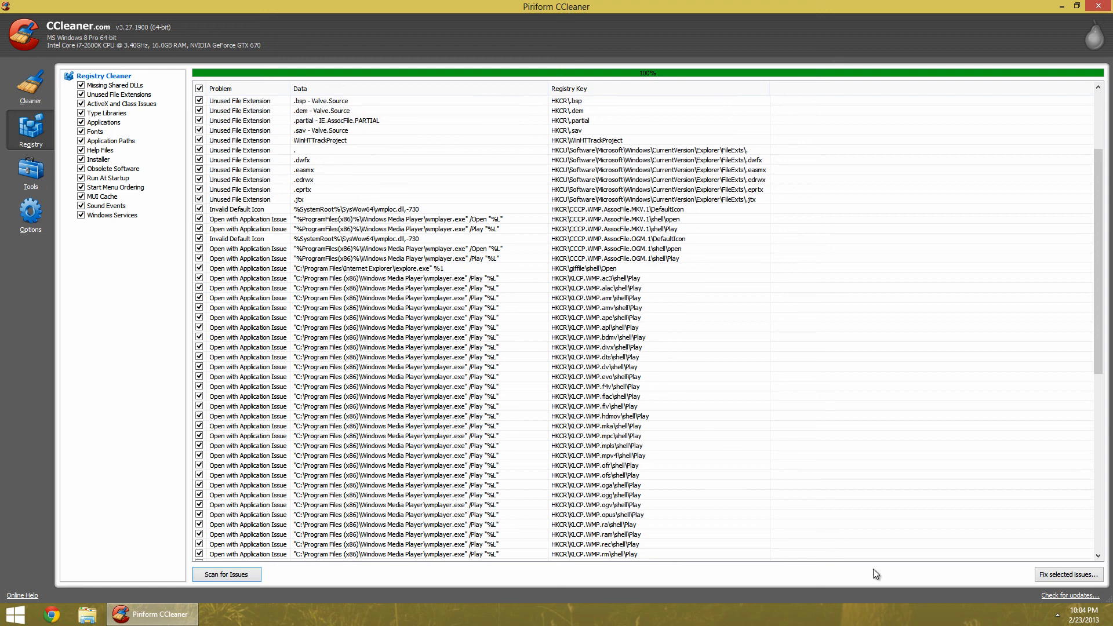
# Fix all selected registry issues, saving a backup of the registry changes first
pyautogui.click(1043, 573)
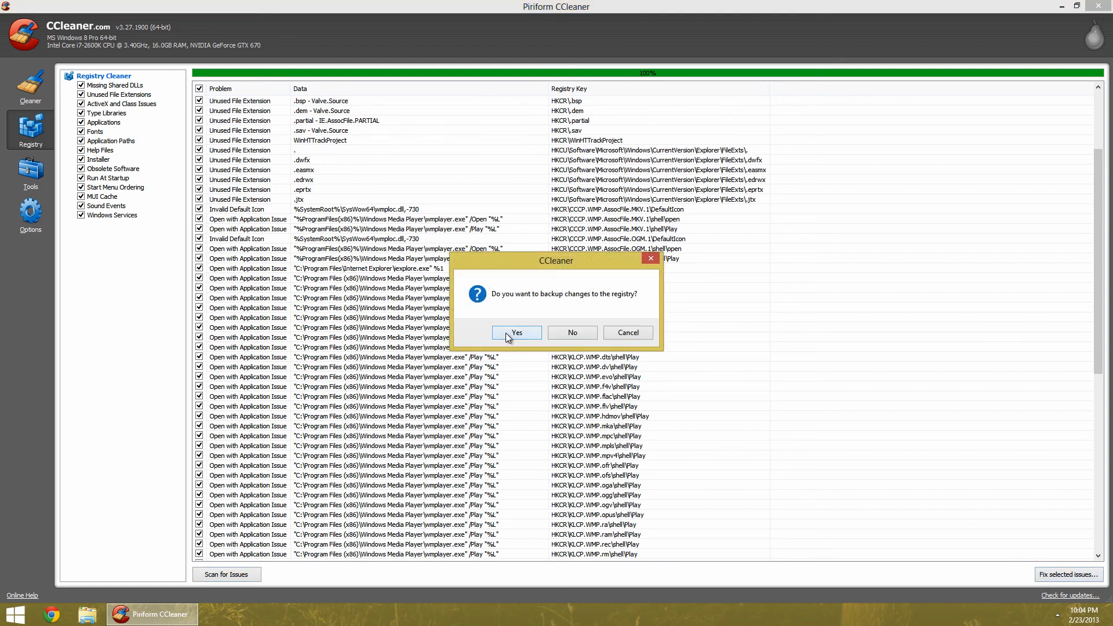
pyautogui.click(508, 333)
pyautogui.click(467, 312)
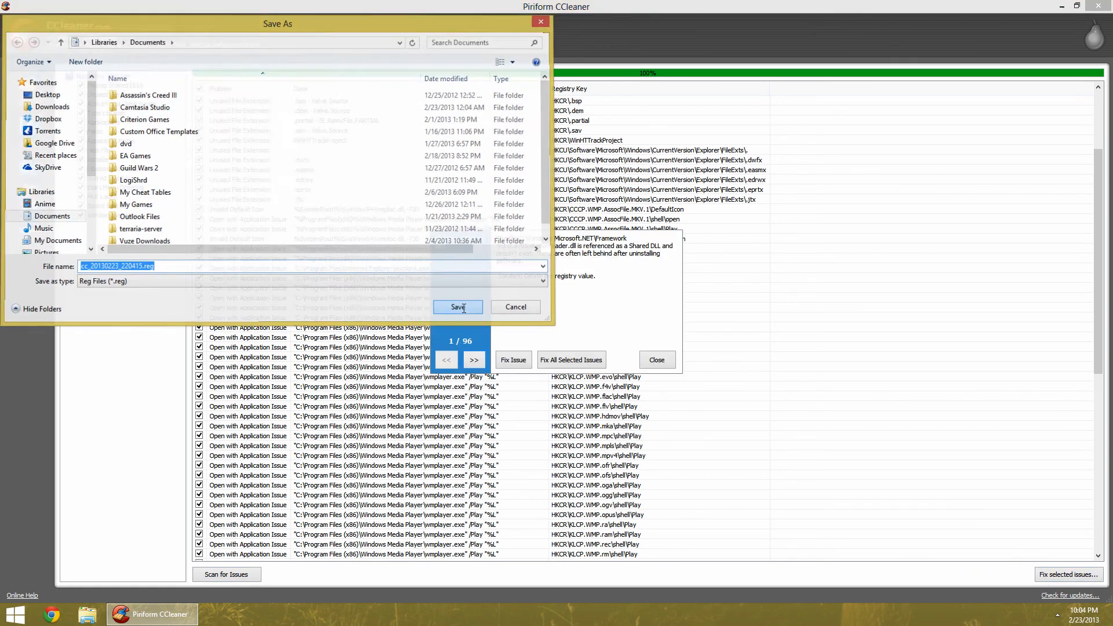
pyautogui.click(562, 359)
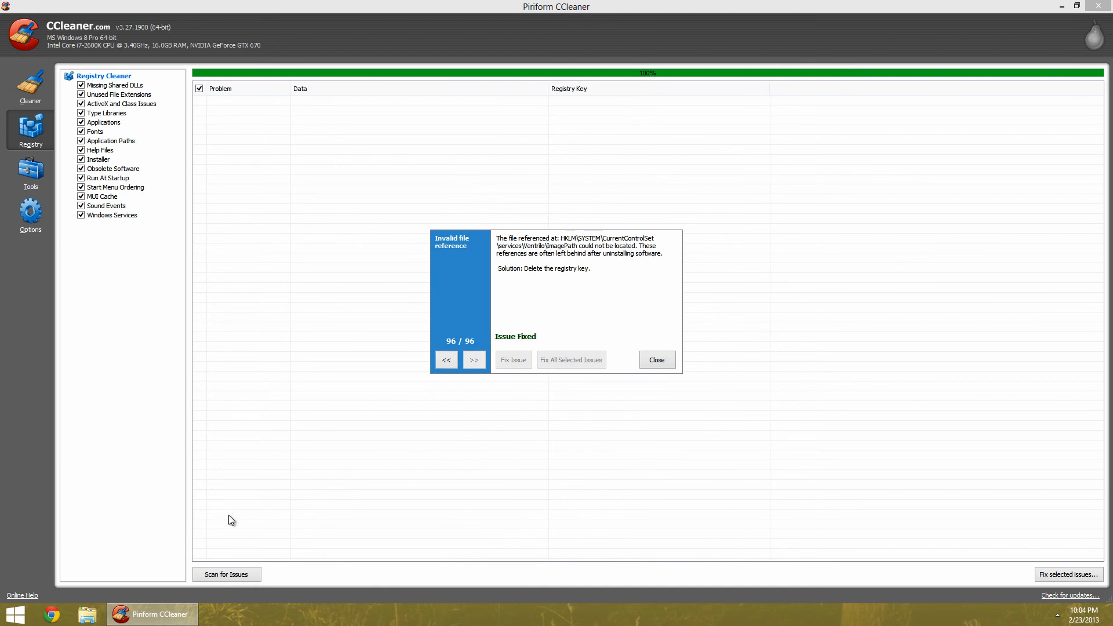
pyautogui.click(657, 363)
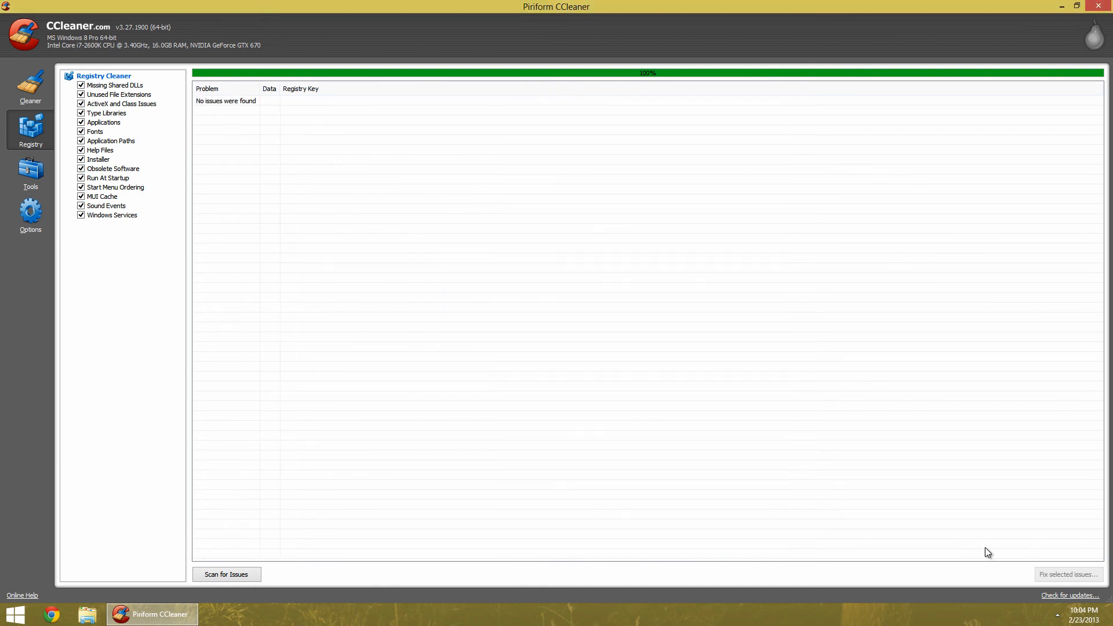
# Rescan the registry and fix all selected issues again, saving a backup first
pyautogui.click(220, 574)
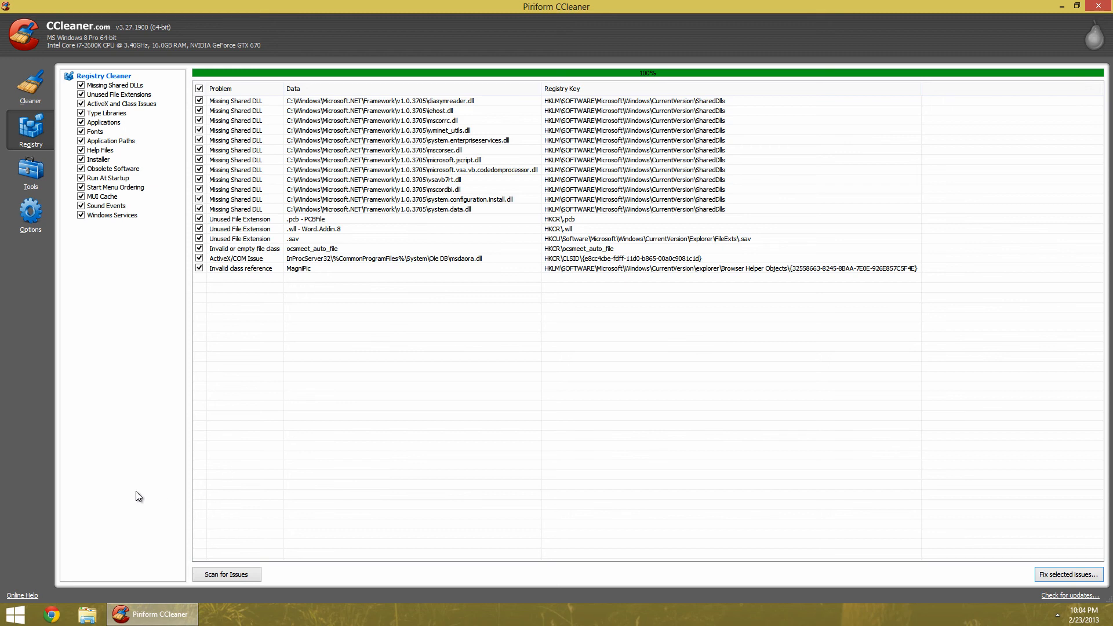
pyautogui.click(1069, 574)
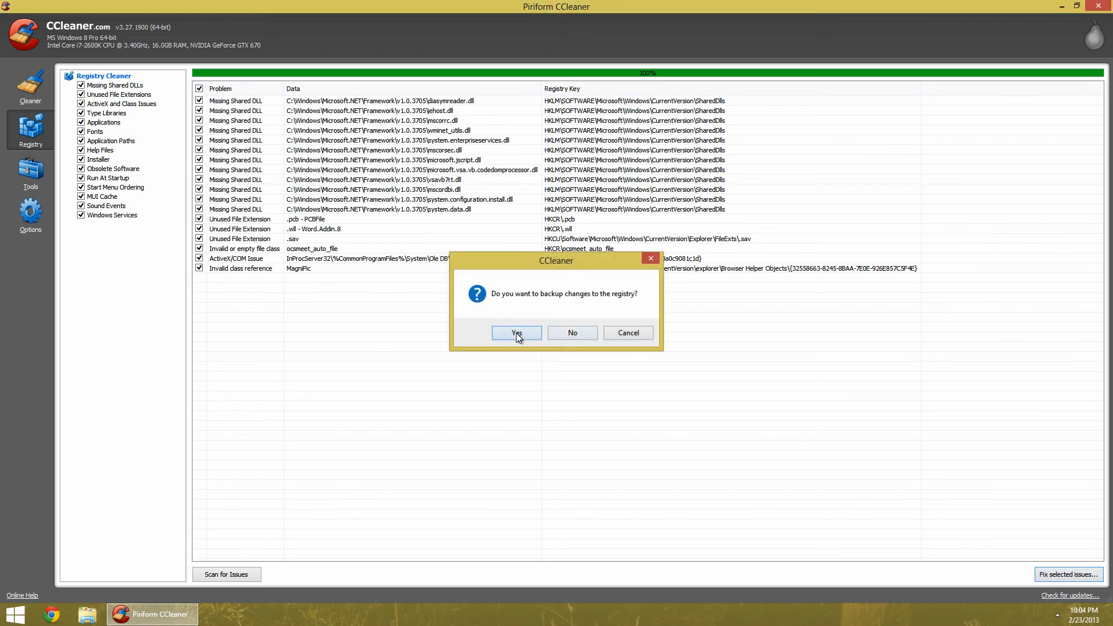
pyautogui.click(517, 336)
pyautogui.click(464, 310)
pyautogui.click(544, 362)
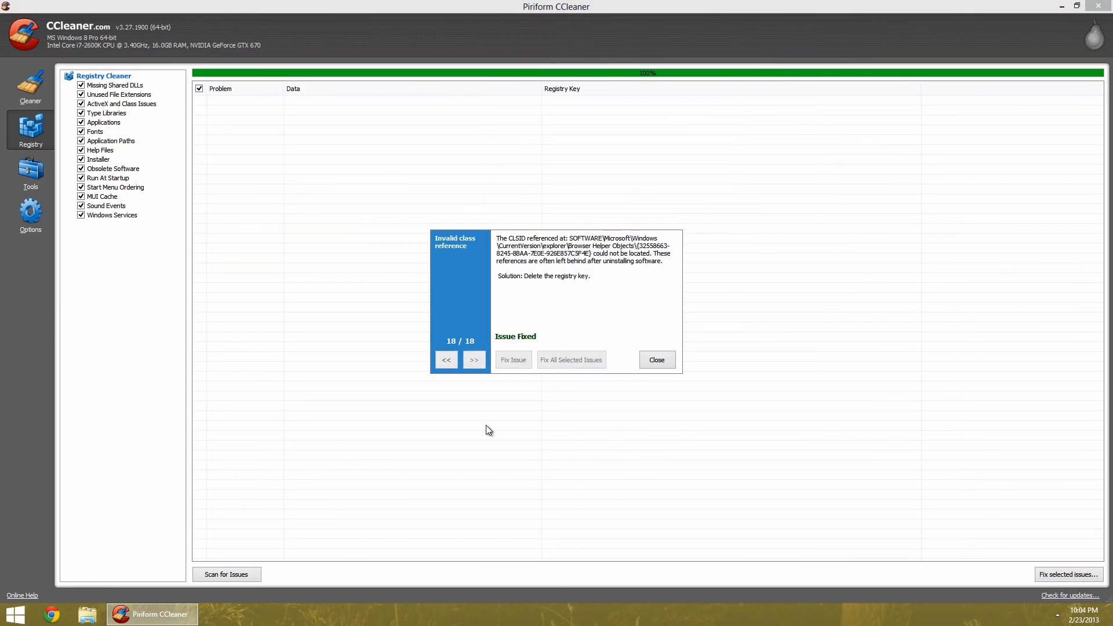
pyautogui.click(656, 360)
# Rescan the registry and fix the remaining issue without saving a backup
pyautogui.click(225, 576)
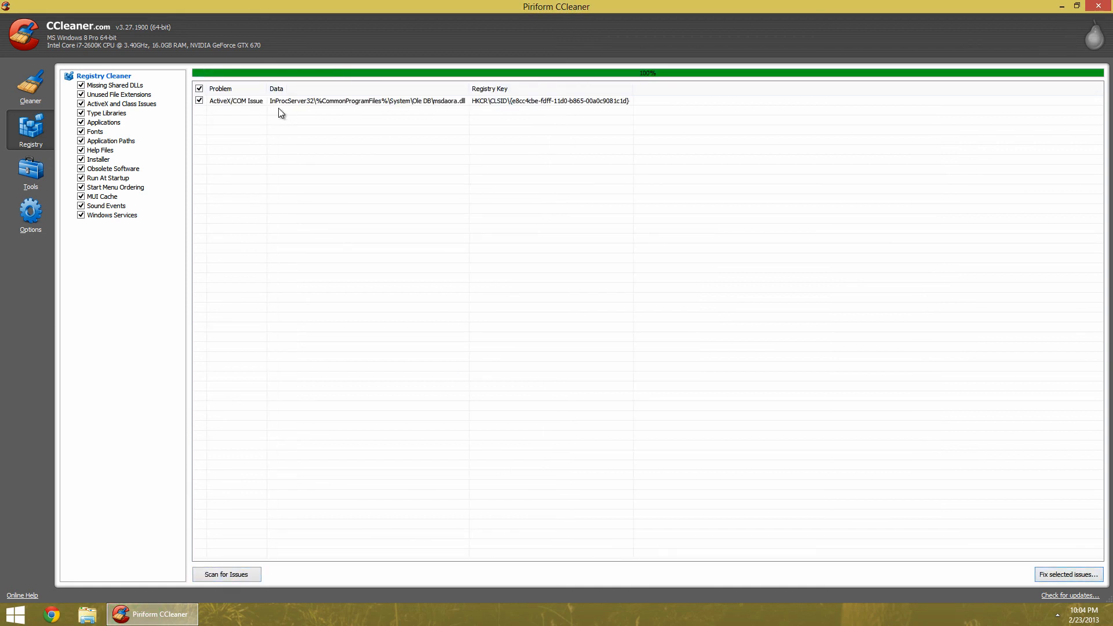
pyautogui.click(1070, 575)
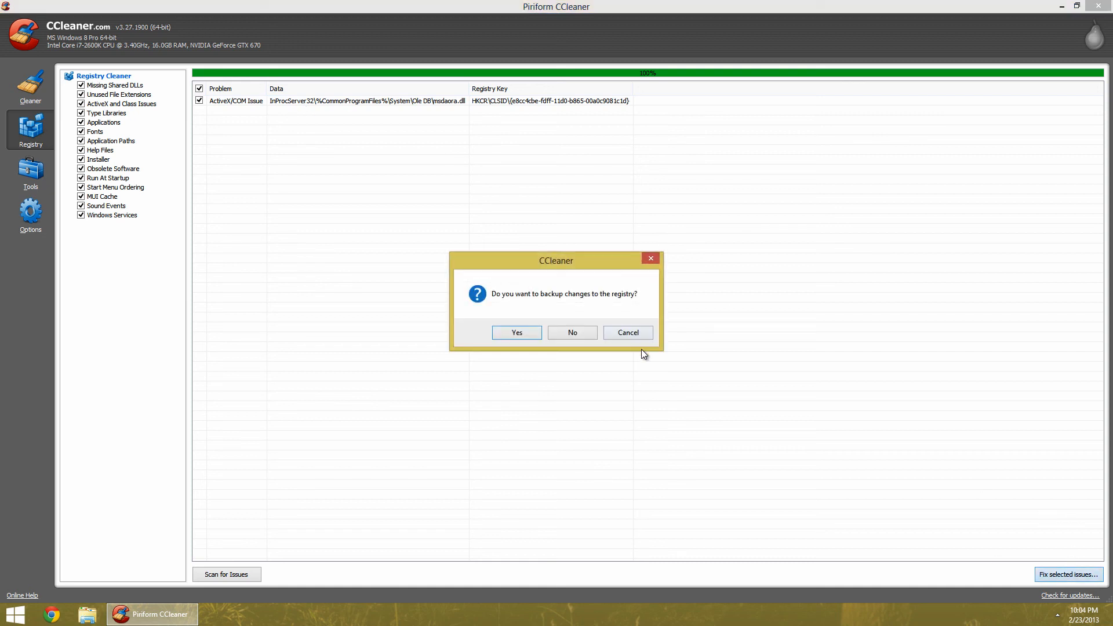
pyautogui.click(564, 334)
pyautogui.click(514, 360)
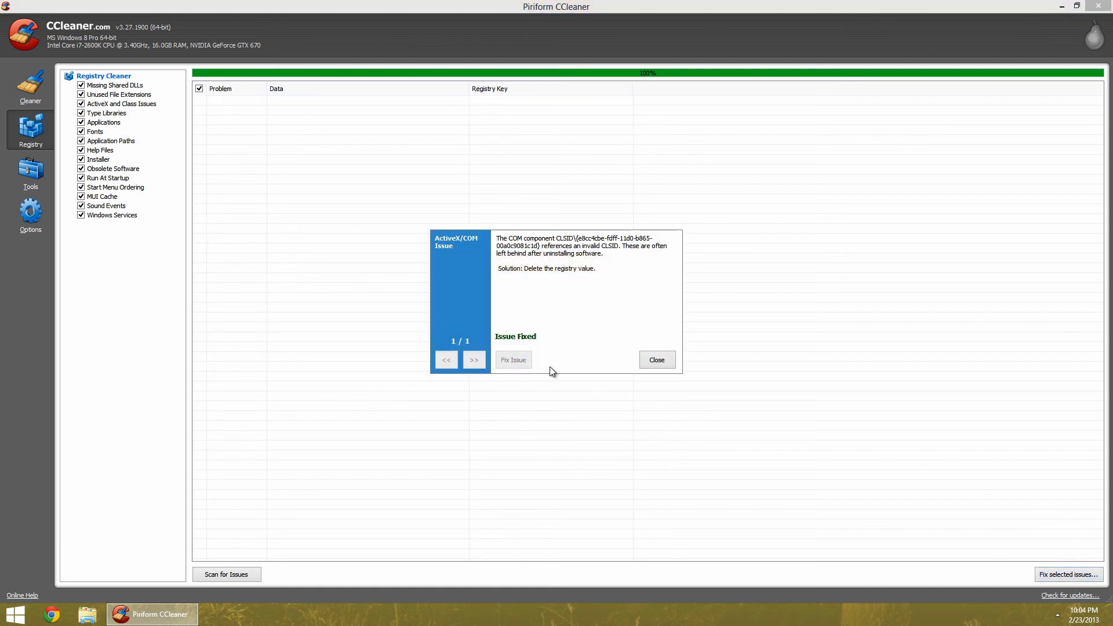
pyautogui.click(657, 361)
# Rescan the registry and look through the Tools uninstall and startup lists and the Options section
pyautogui.click(220, 576)
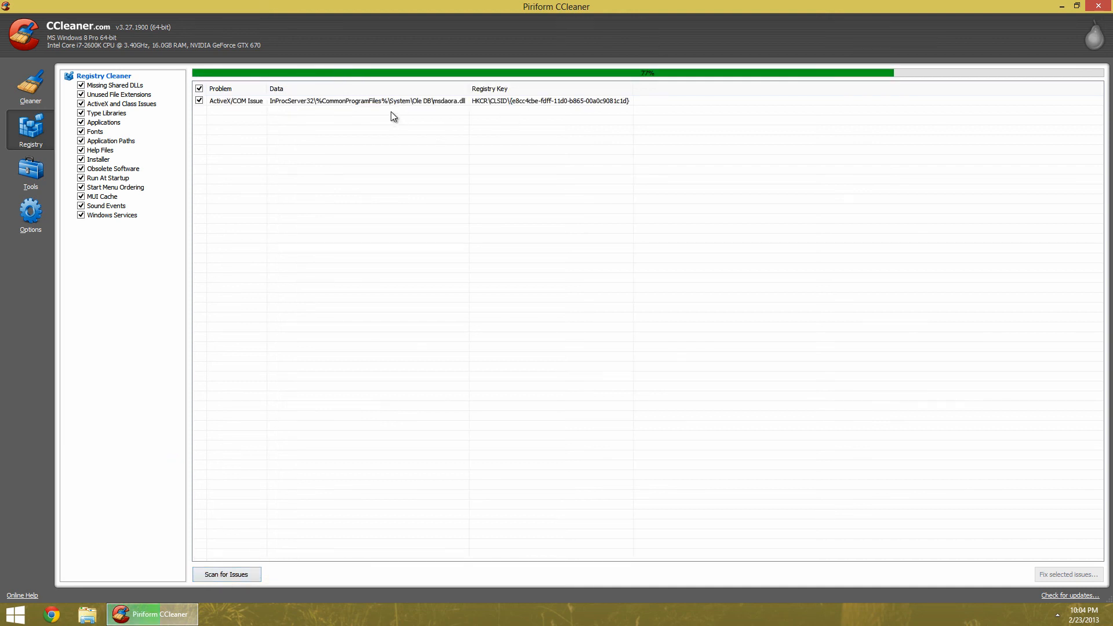
pyautogui.click(40, 167)
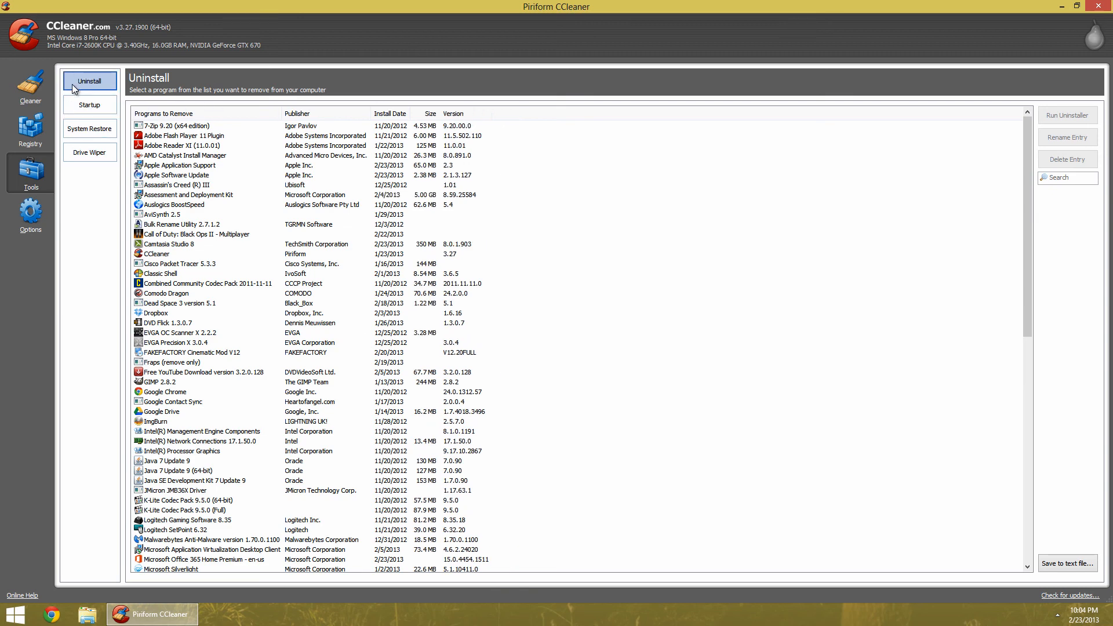
pyautogui.click(81, 106)
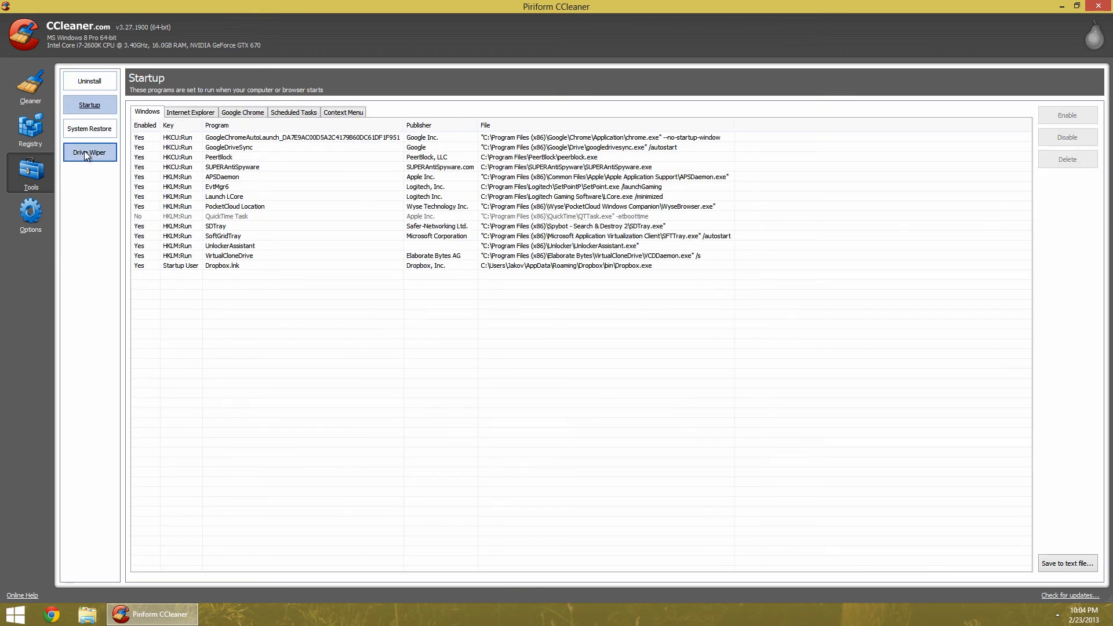
pyautogui.click(41, 215)
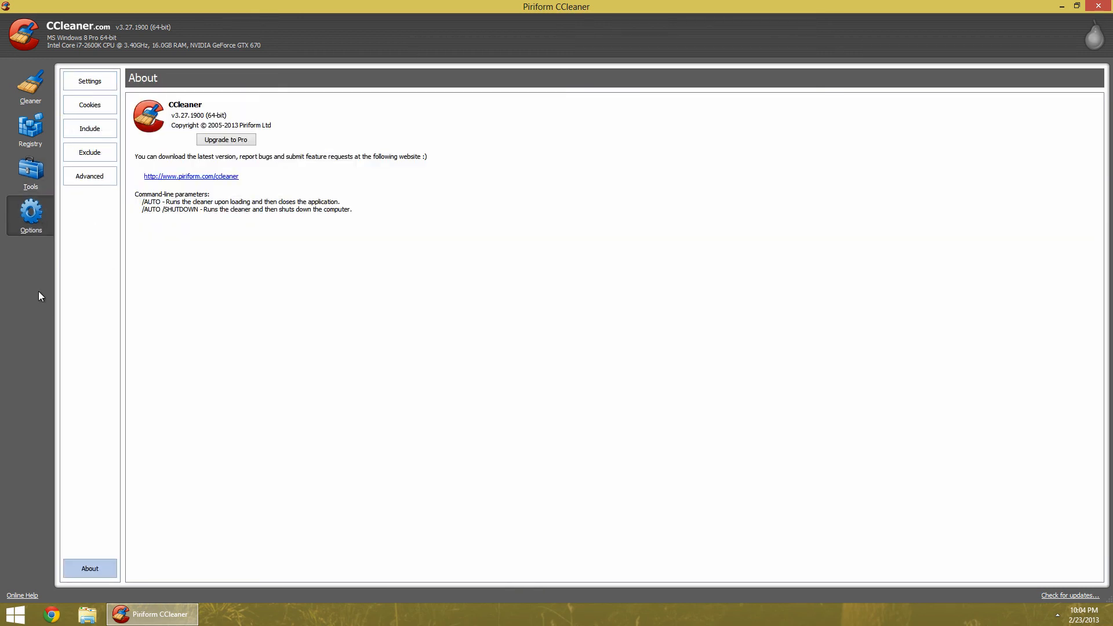
pyautogui.click(35, 180)
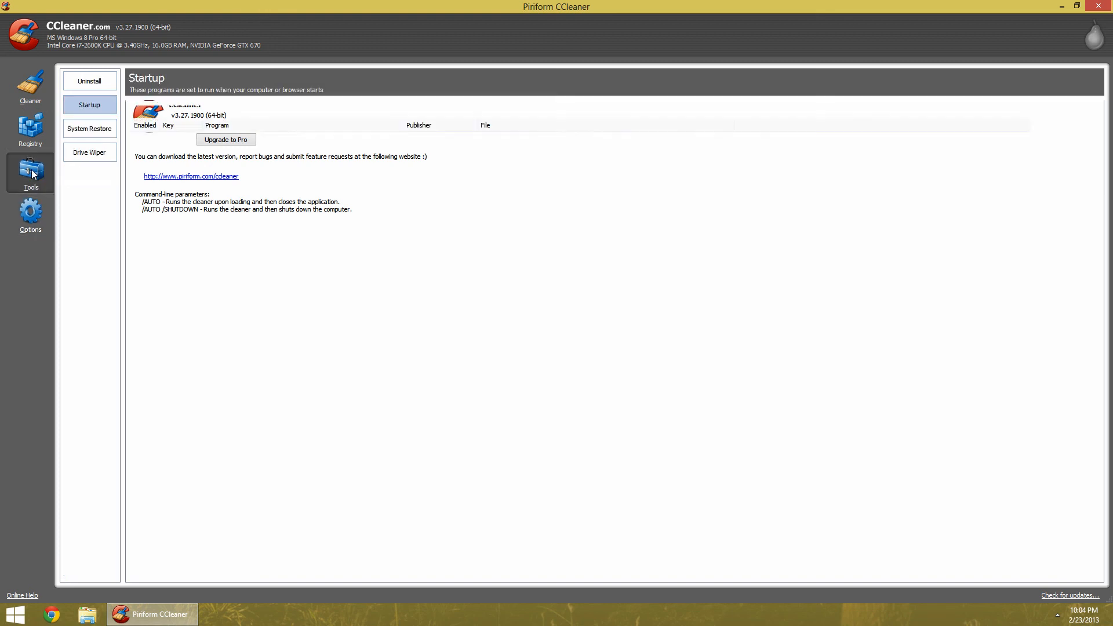
pyautogui.click(42, 129)
# Restore the window from maximized, open the Tools uninstall list, and move the window aside
pyautogui.moveTo(259, 3); pyautogui.dragTo(244, 50)
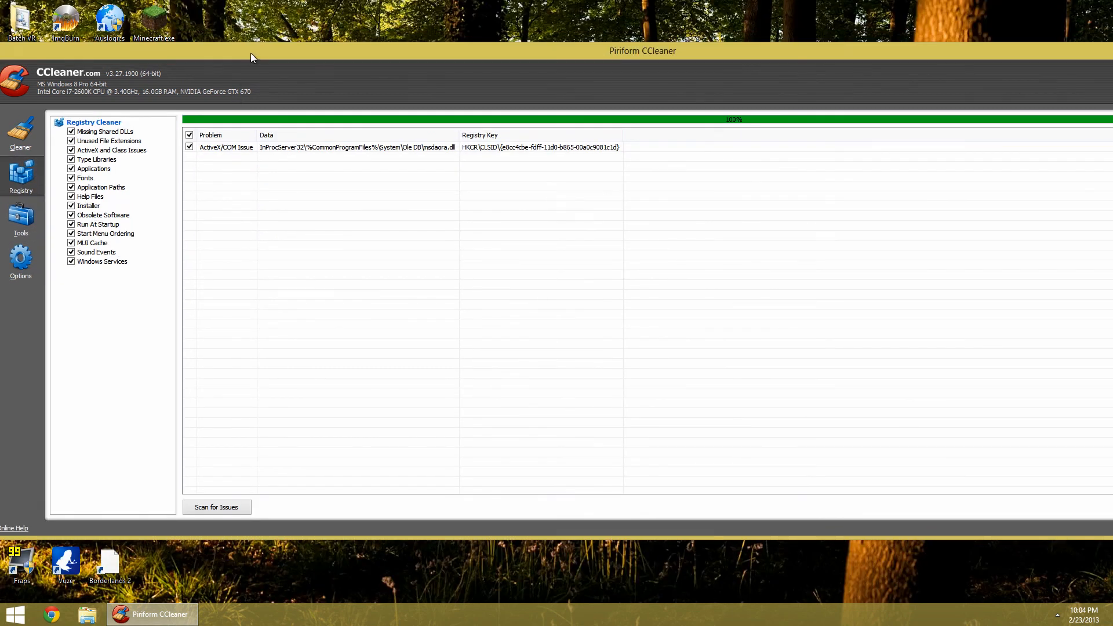
pyautogui.click(26, 211)
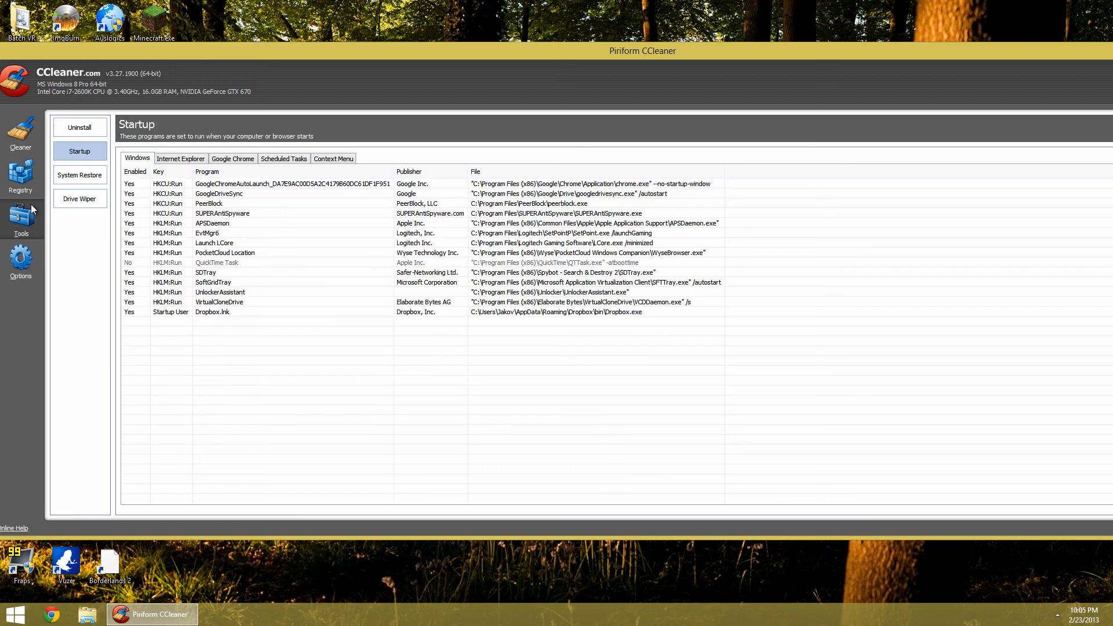
pyautogui.click(72, 128)
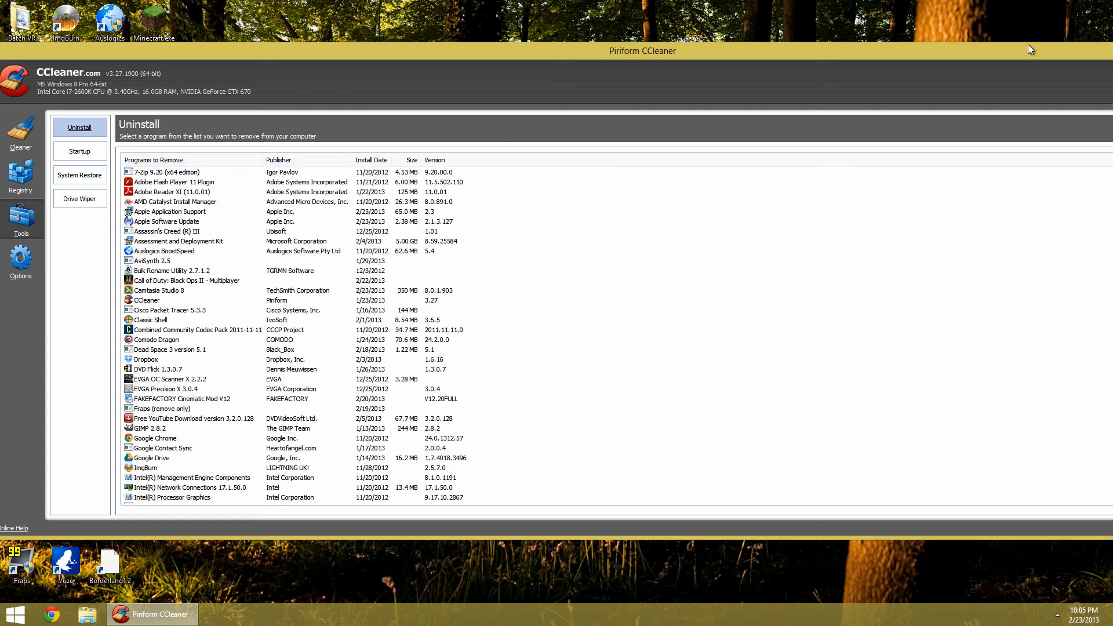
pyautogui.moveTo(1021, 55); pyautogui.dragTo(601, 105)
pyautogui.click(868, 100)
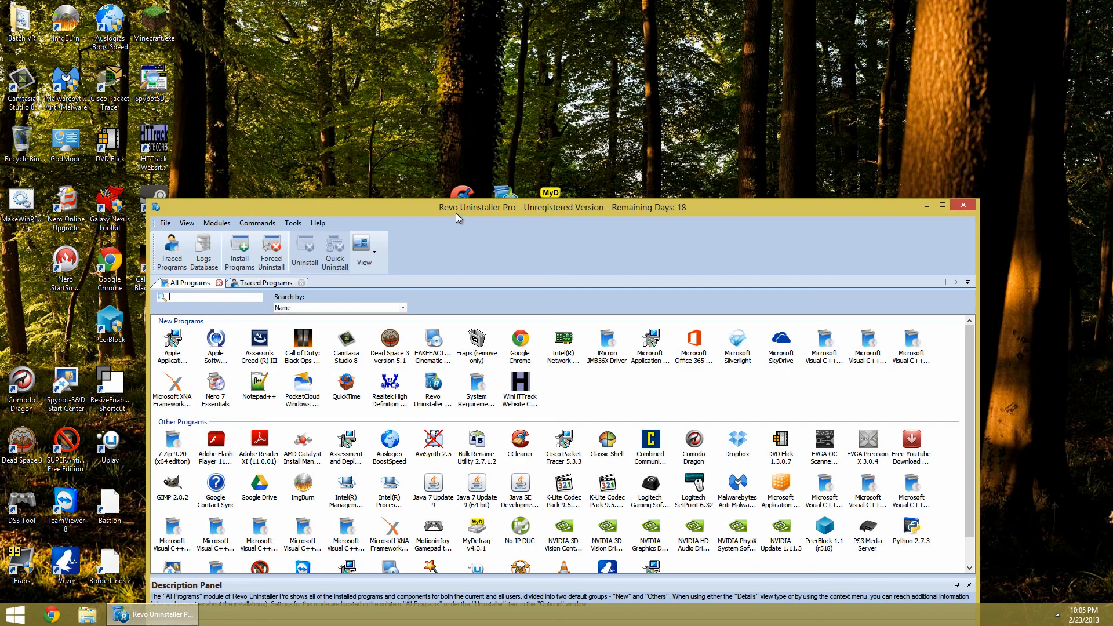
# Maximize the window and uninstall WinHTTrack Website Copier, confirming its complete removal
pyautogui.doubleClick(455, 213)
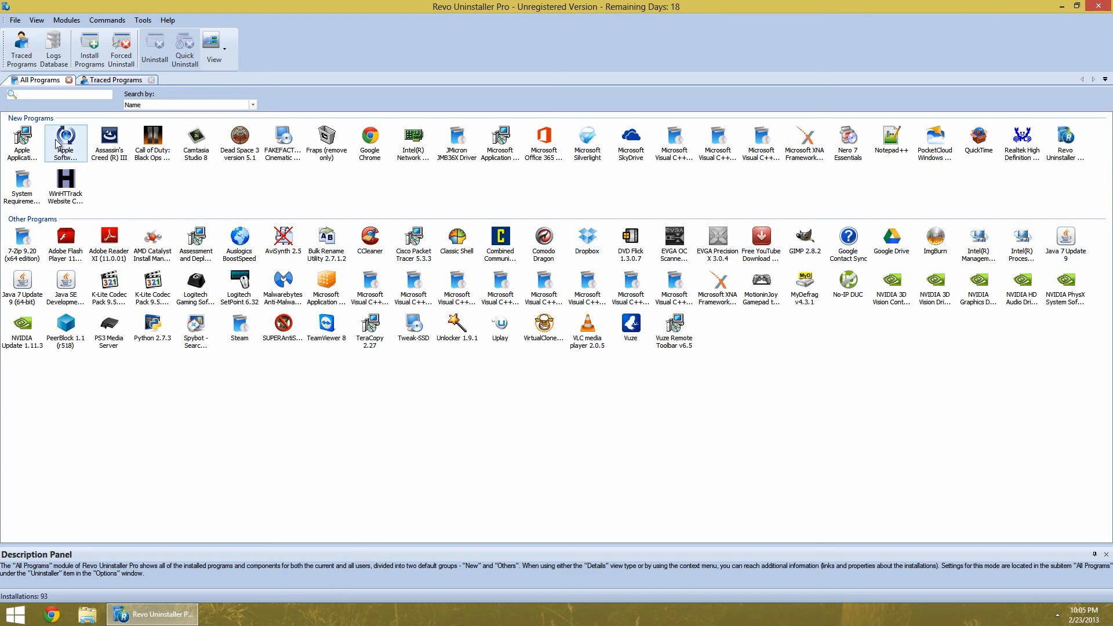
pyautogui.doubleClick(75, 193)
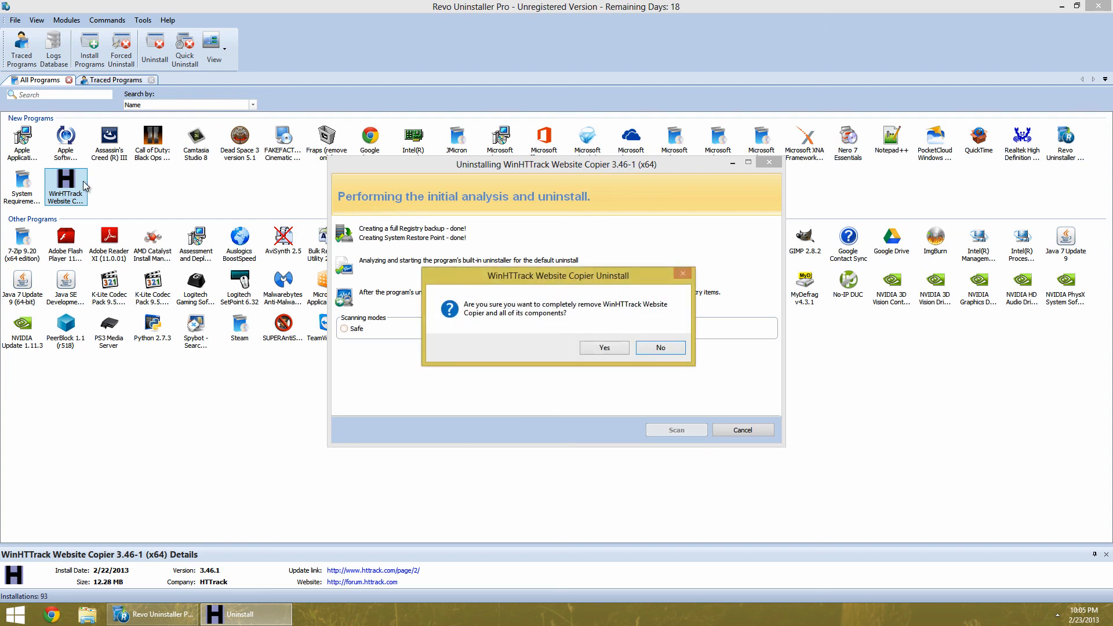
pyautogui.click(65, 184)
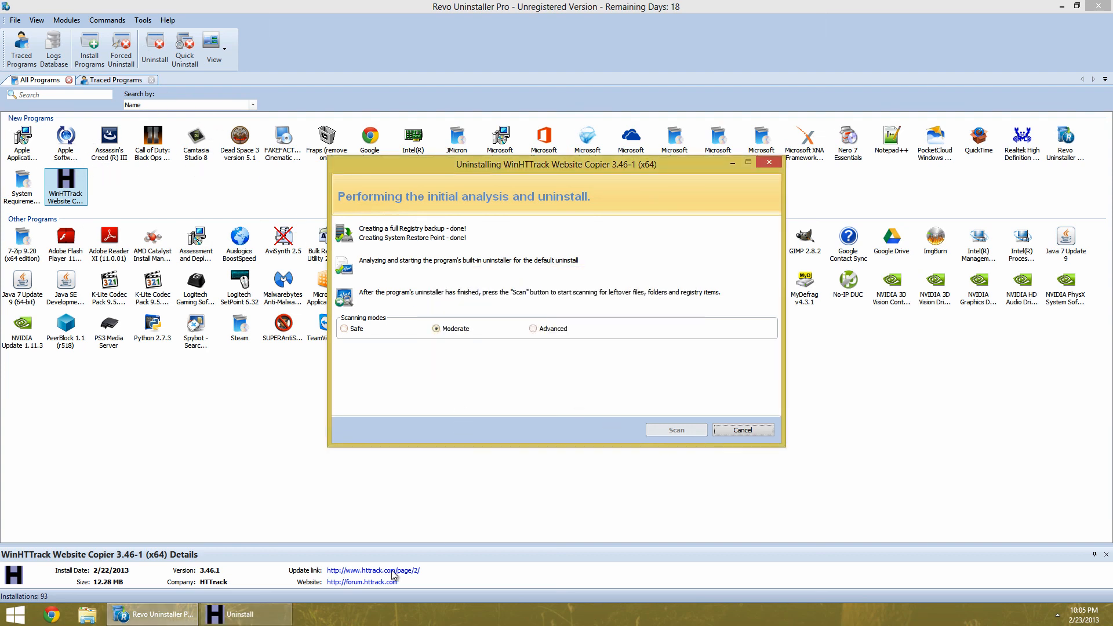
pyautogui.click(244, 615)
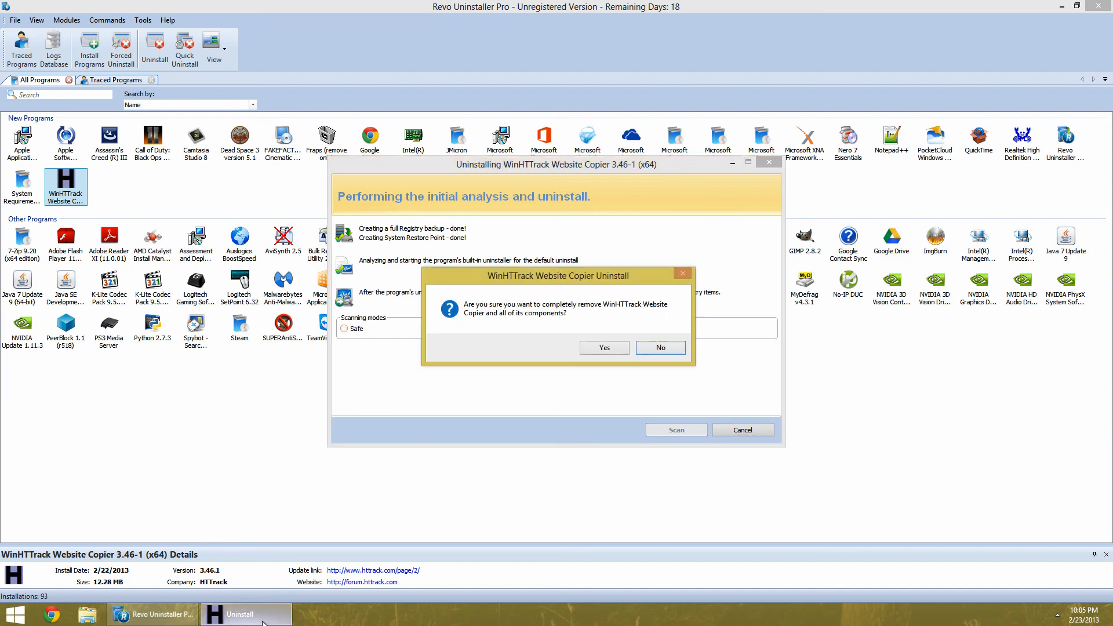
pyautogui.click(604, 348)
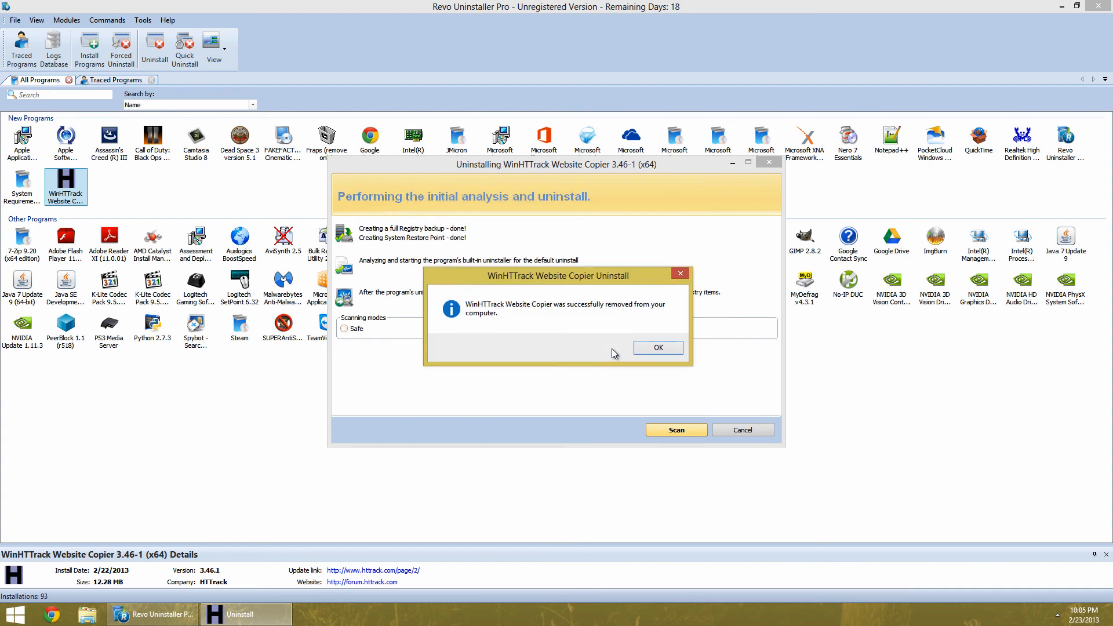
pyautogui.click(659, 348)
# Scan for WinHTTrack leftovers in Moderate mode and select the leftover MuiCache registry entry
pyautogui.click(672, 430)
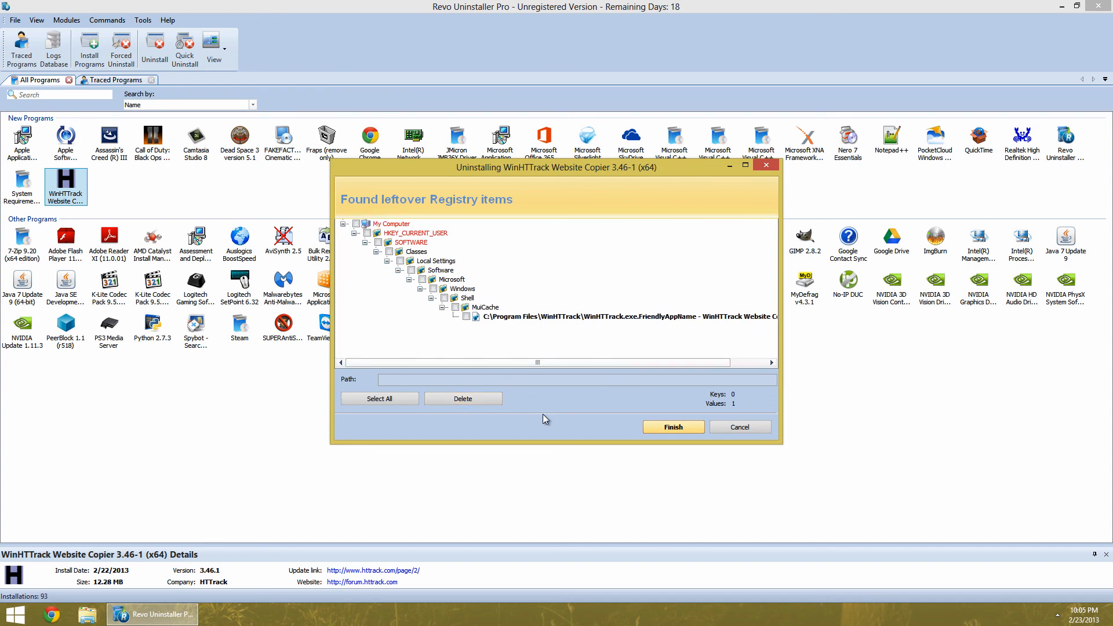
pyautogui.click(387, 400)
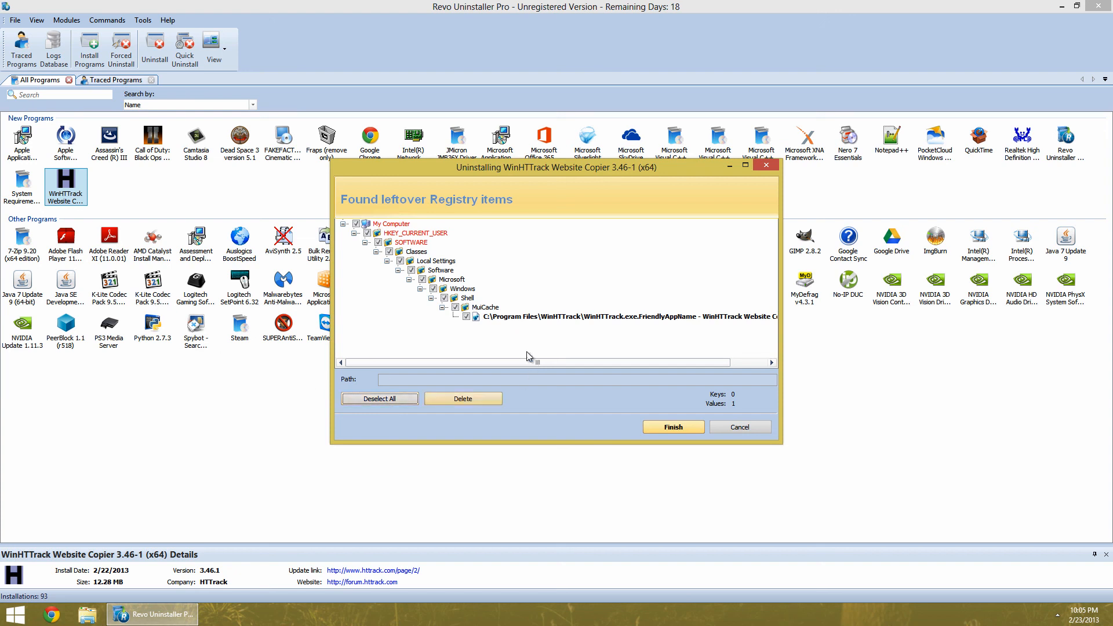
pyautogui.click(374, 400)
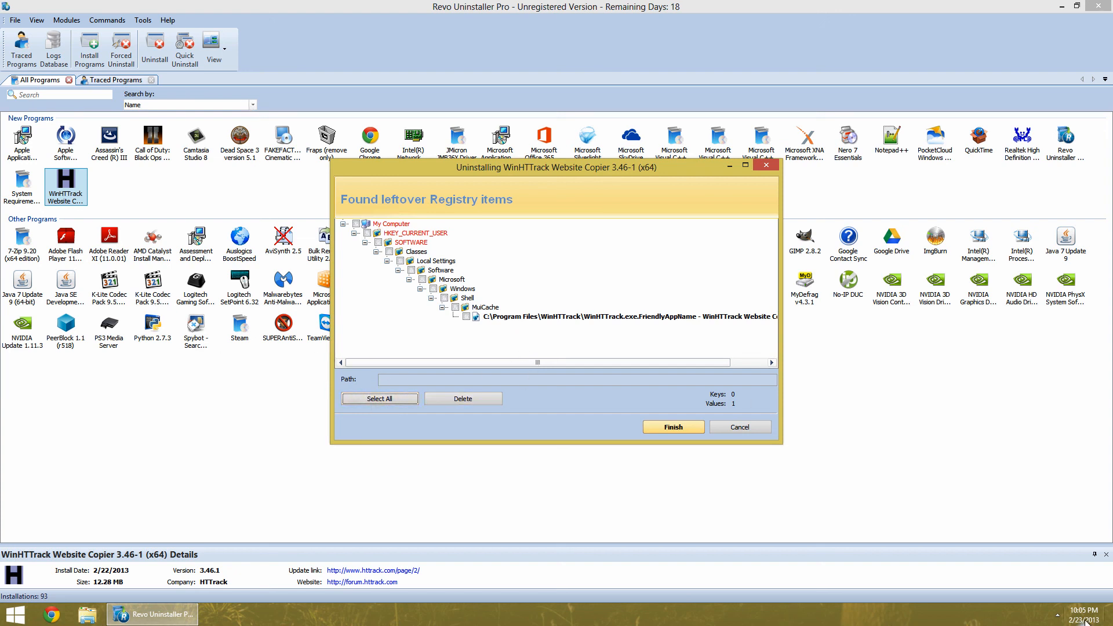
pyautogui.moveTo(481, 363); pyautogui.dragTo(278, 369)
pyautogui.click(374, 399)
pyautogui.click(367, 401)
pyautogui.click(467, 318)
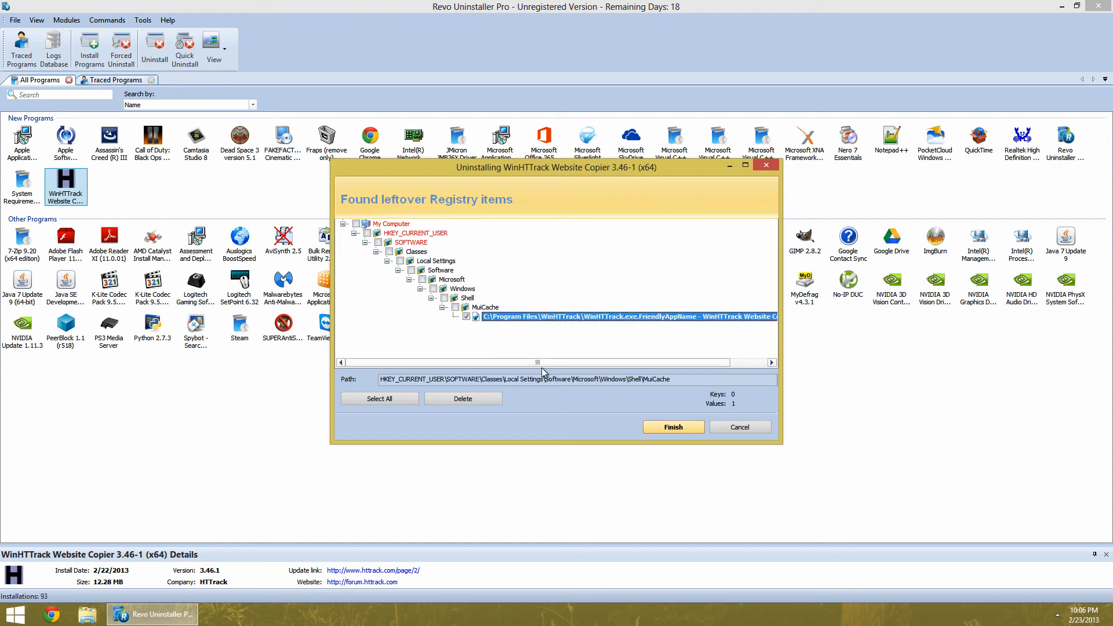
# Delete the selected leftover registry entry, confirm the deletion, and finish the uninstall
pyautogui.moveTo(692, 367); pyautogui.dragTo(777, 364)
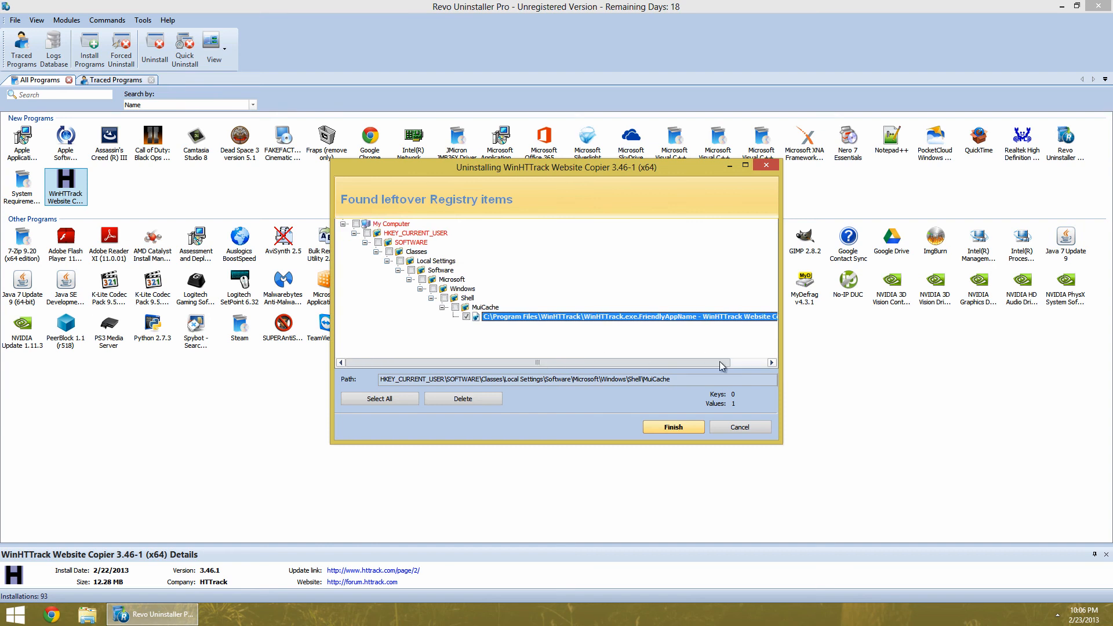
pyautogui.moveTo(464, 363); pyautogui.dragTo(374, 364)
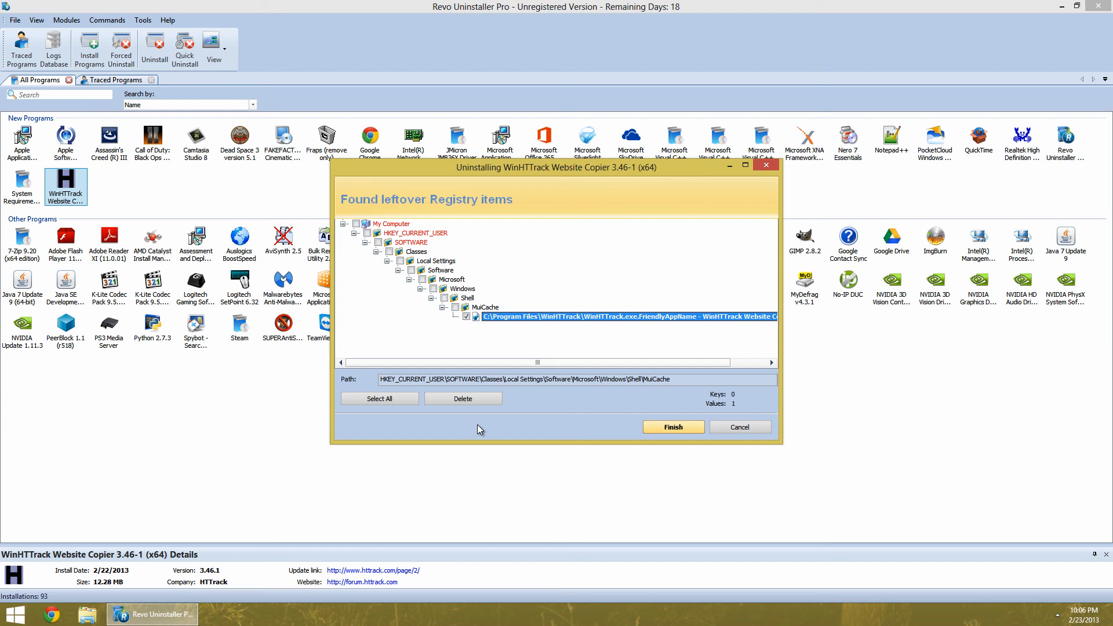
pyautogui.click(490, 403)
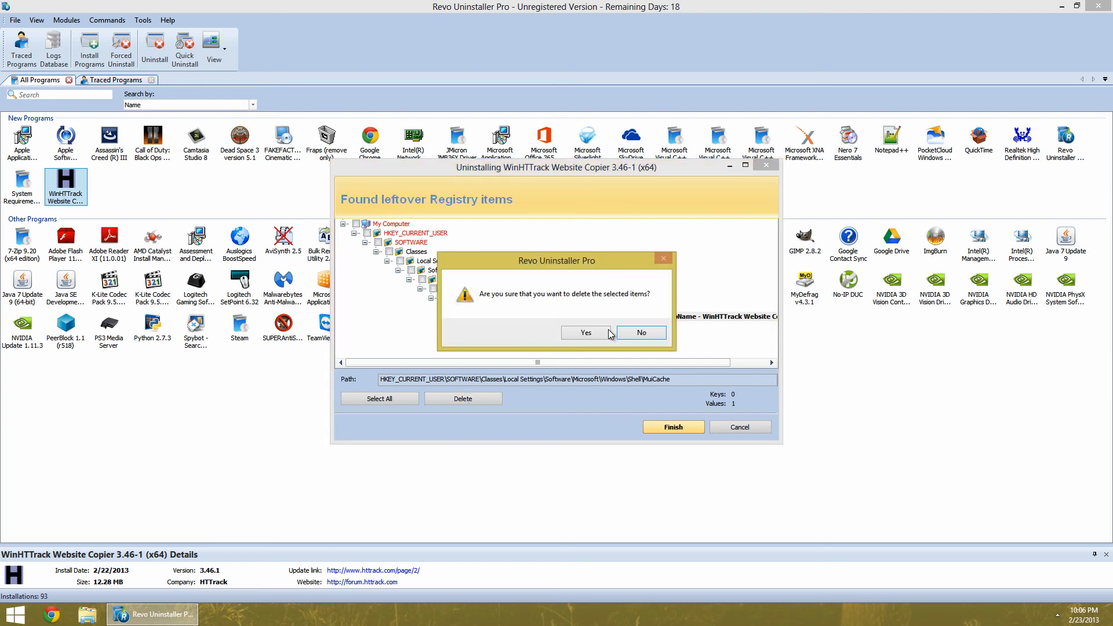
pyautogui.click(577, 333)
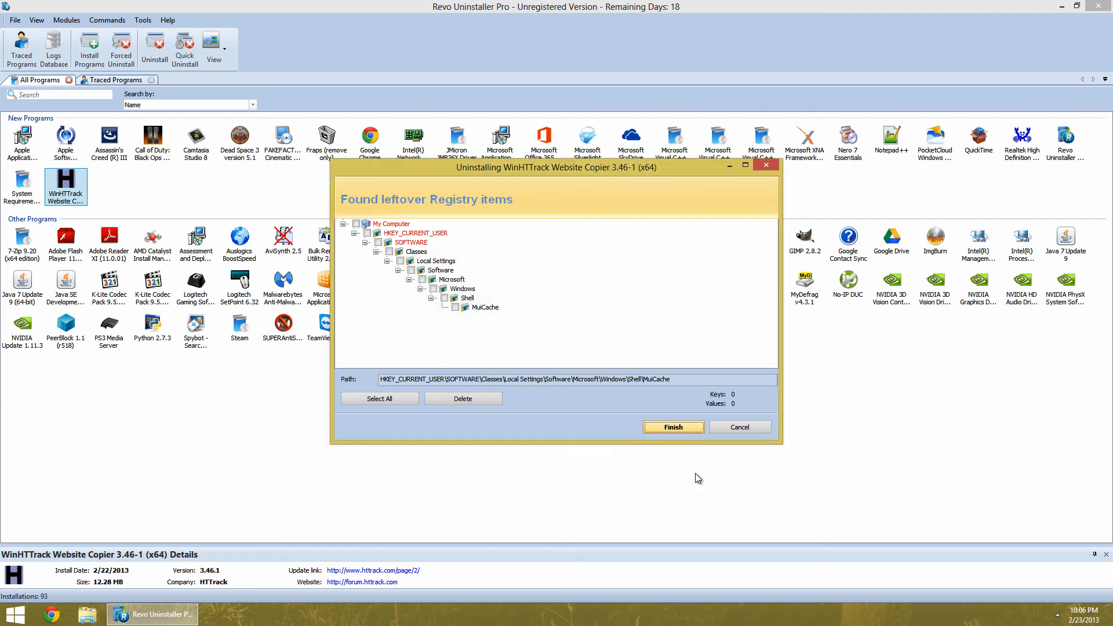
pyautogui.click(676, 430)
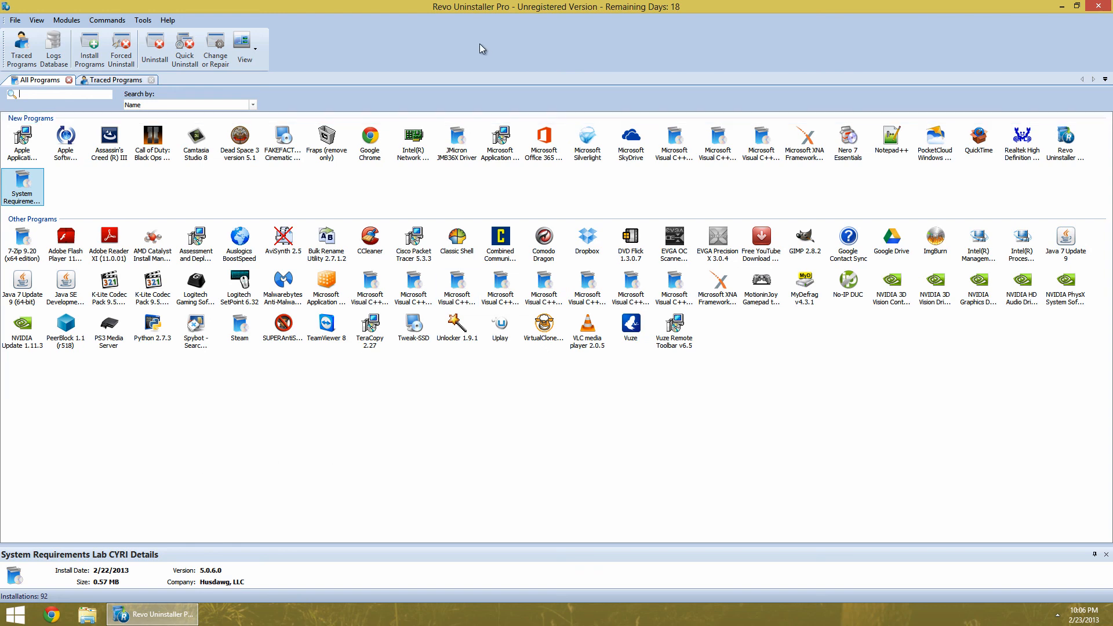
# Restore the window size, view the Traced Programs list, return to All Programs, and close Revo Uninstaller
pyautogui.doubleClick(461, 5)
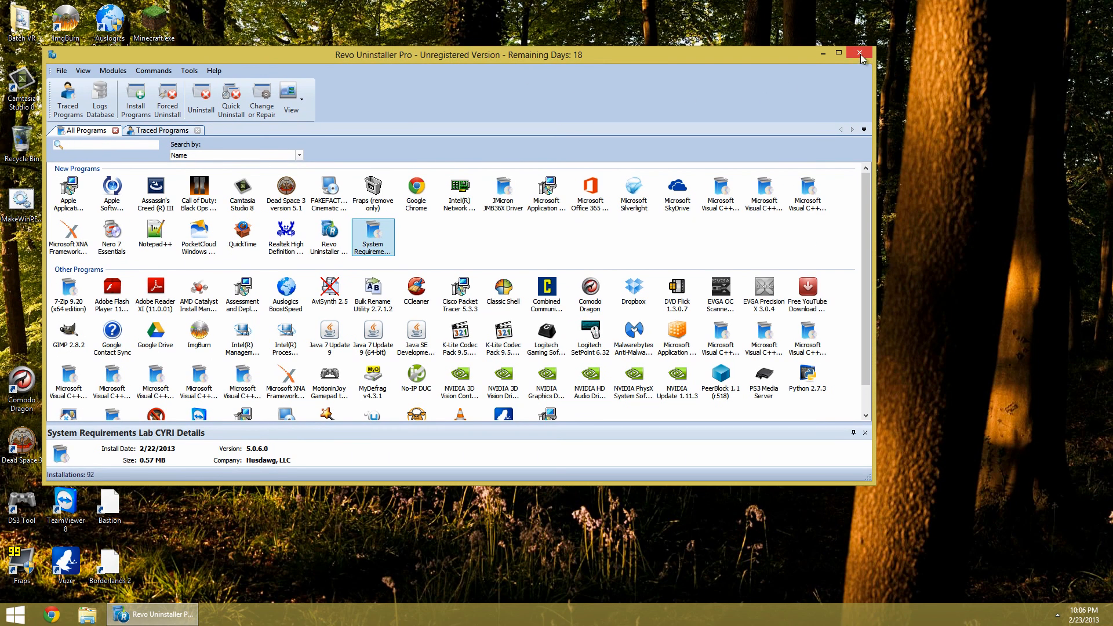
pyautogui.click(161, 130)
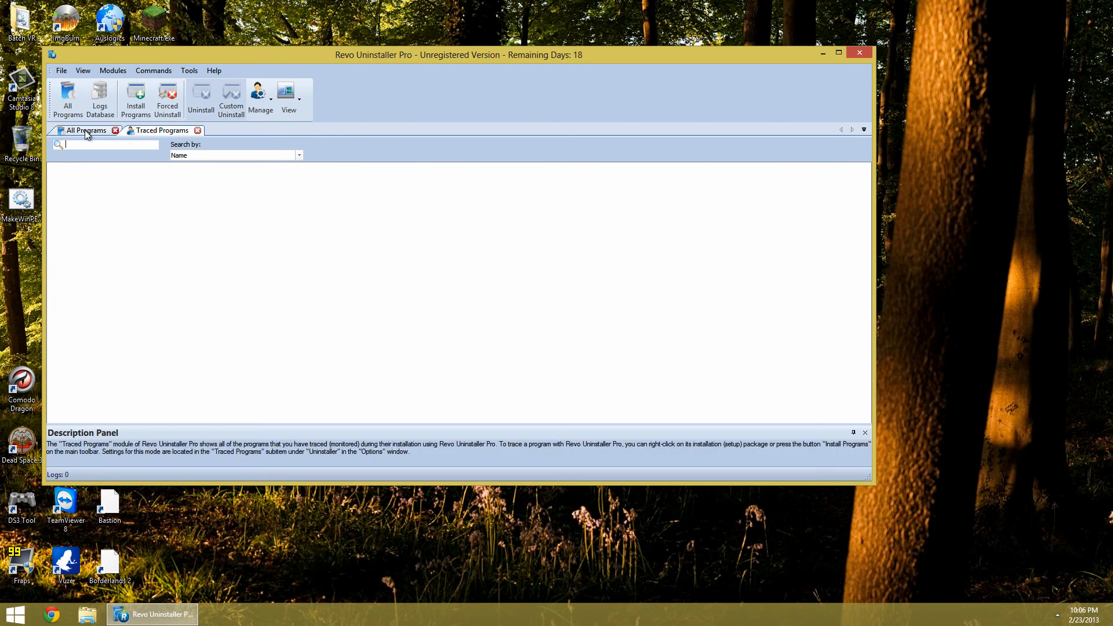
pyautogui.click(87, 130)
pyautogui.click(860, 53)
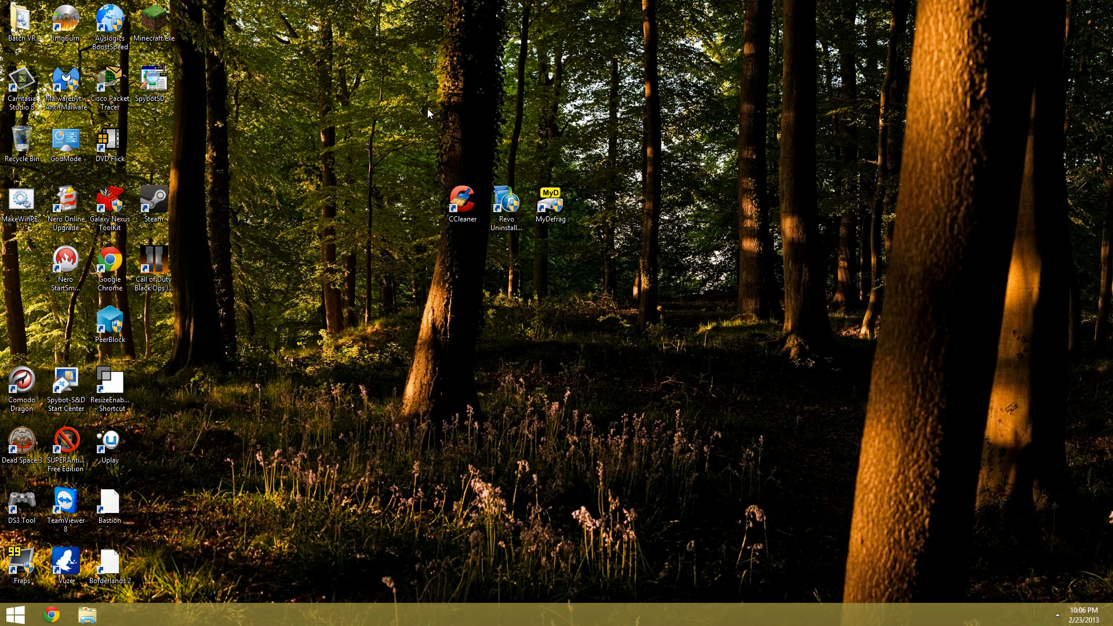
# Reopen Revo Uninstaller from the desktop, scroll through its program list, and close it again
pyautogui.click(509, 210)
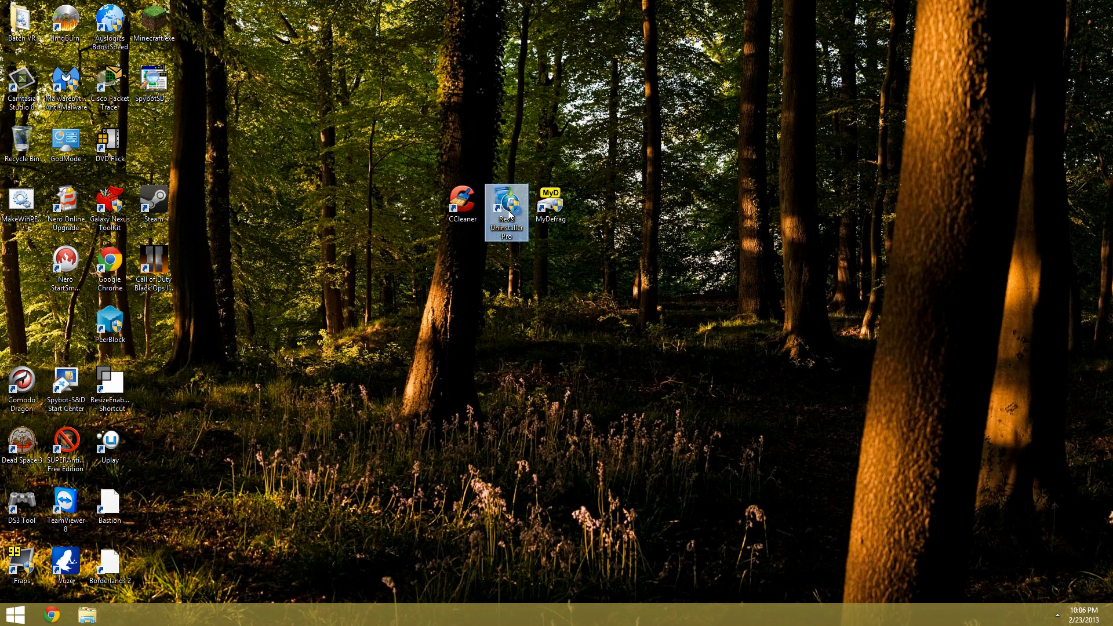
pyautogui.doubleClick(508, 214)
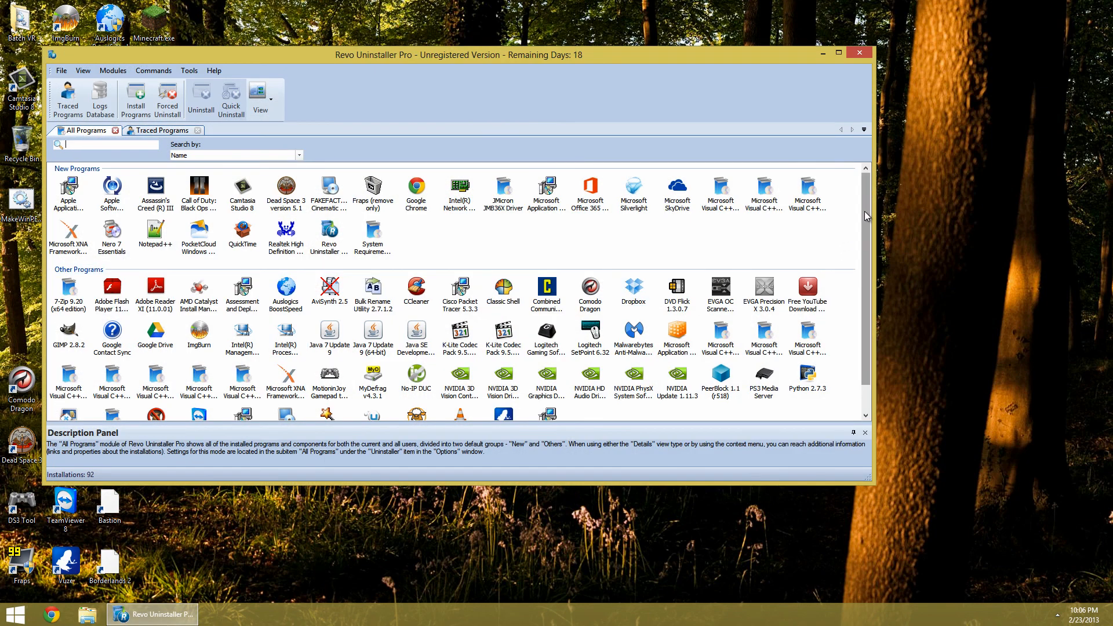
pyautogui.moveTo(865, 211); pyautogui.dragTo(833, 99)
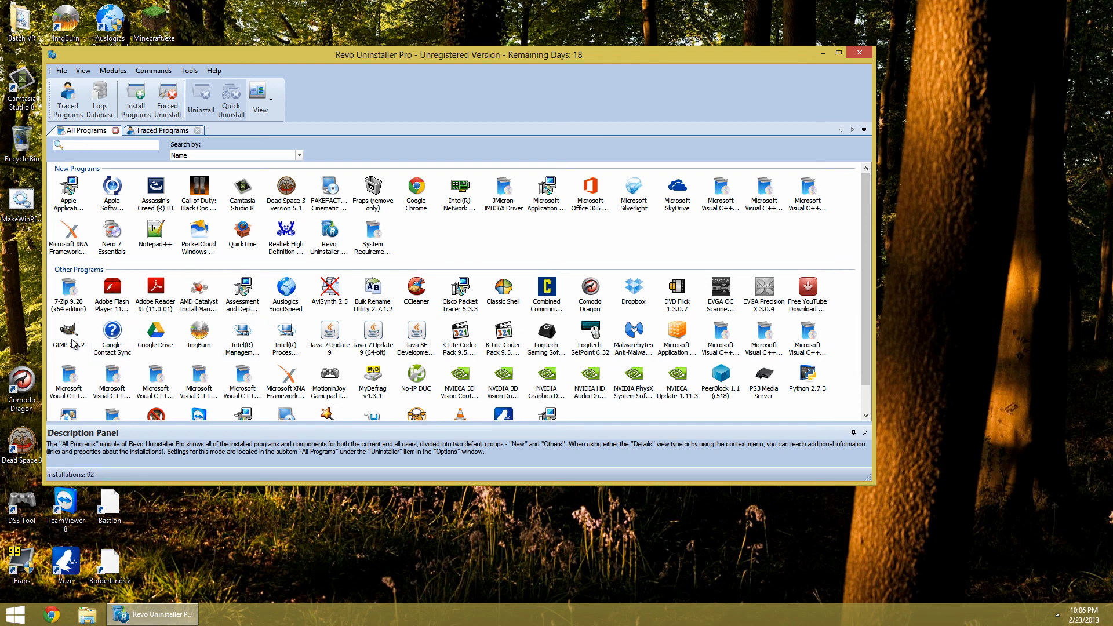
pyautogui.moveTo(859, 180); pyautogui.dragTo(868, 232)
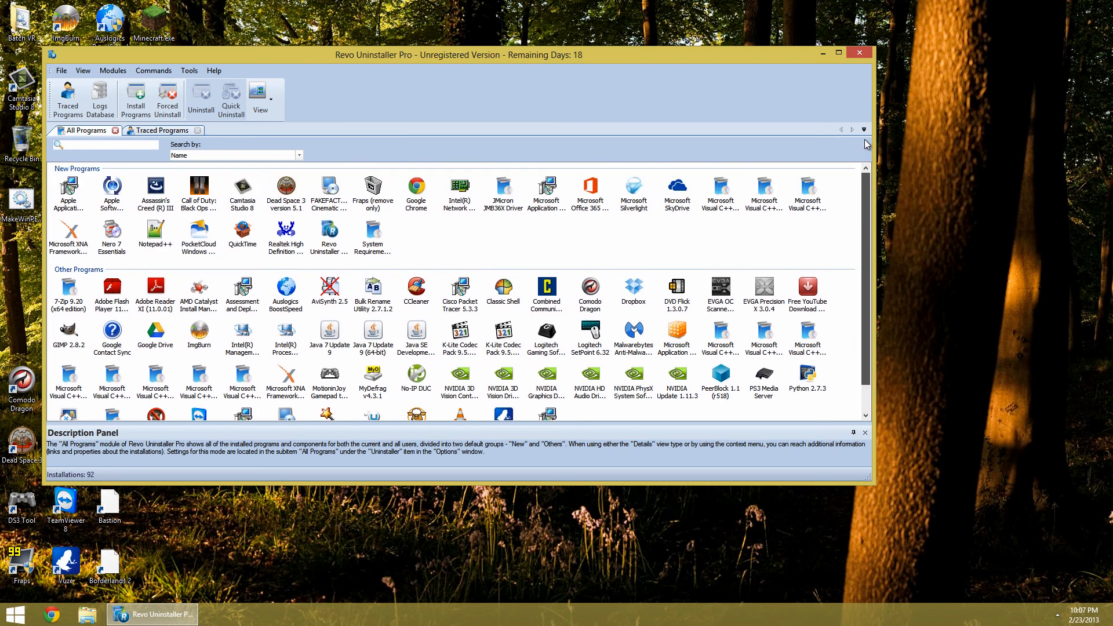
pyautogui.click(860, 53)
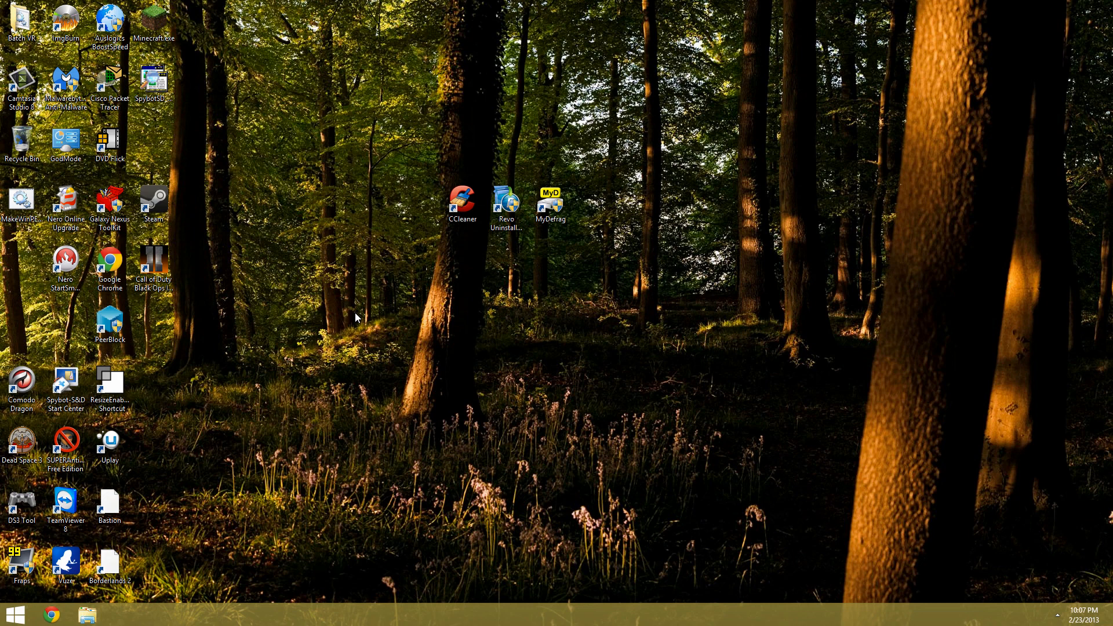
pyautogui.press('super')
pyautogui.press('Escape')
pyautogui.press('super+r')
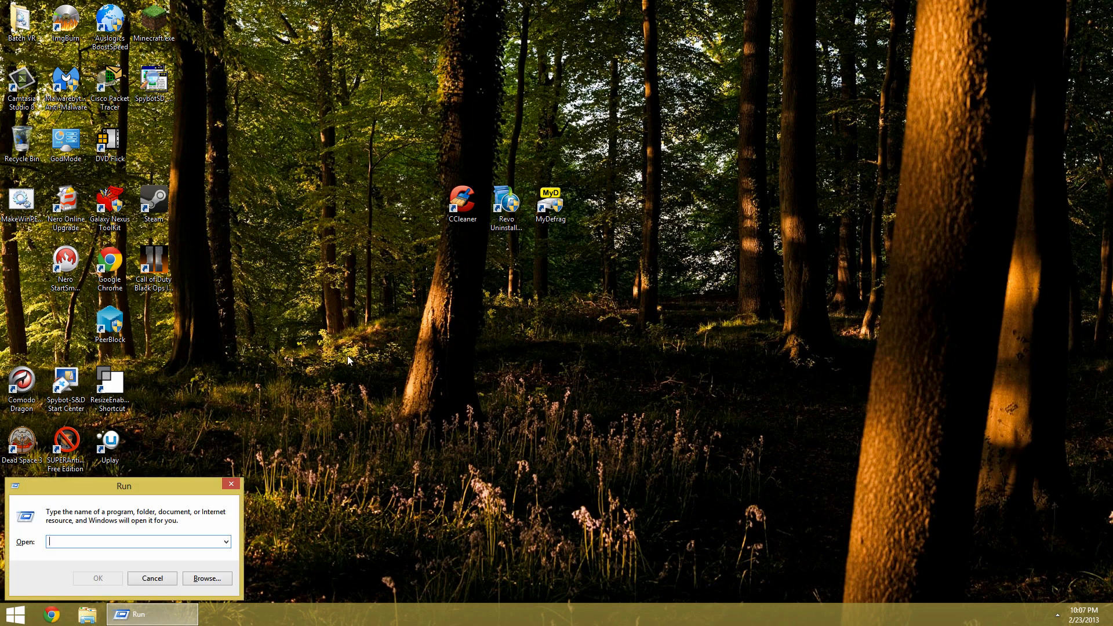
pyautogui.click(231, 484)
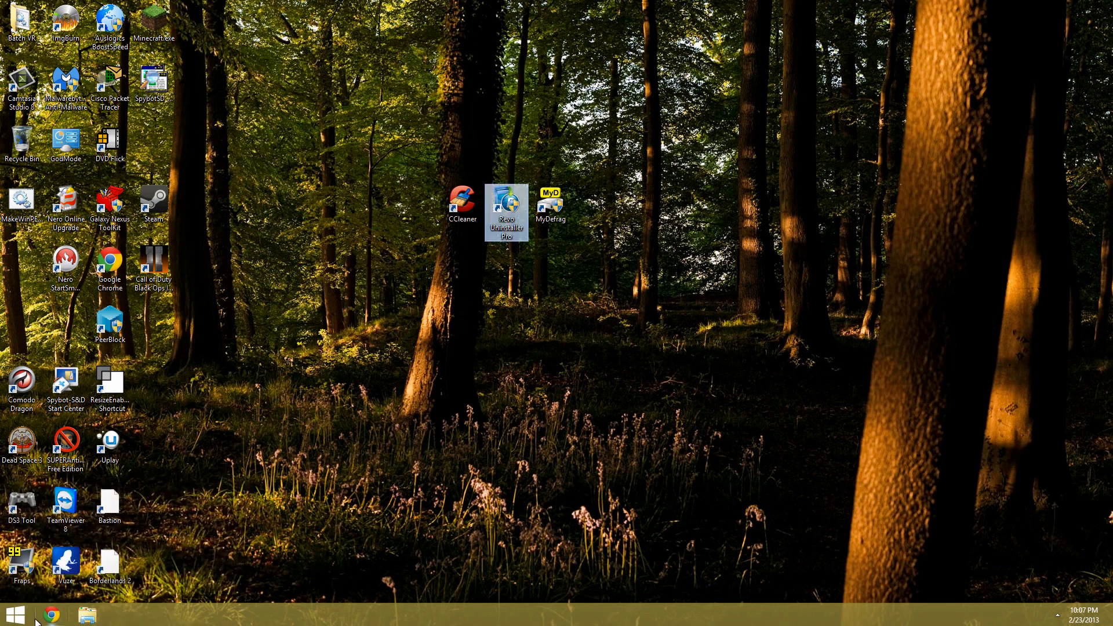
# Open the Run dialog from the Start menu and launch msconfig
pyautogui.press('super')
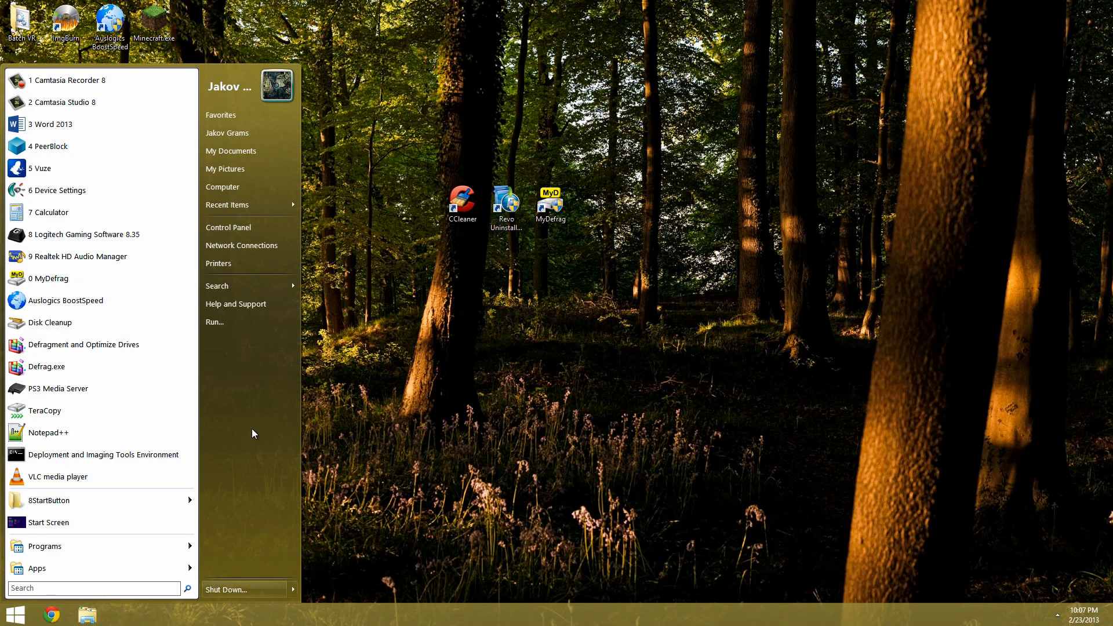
pyautogui.click(212, 322)
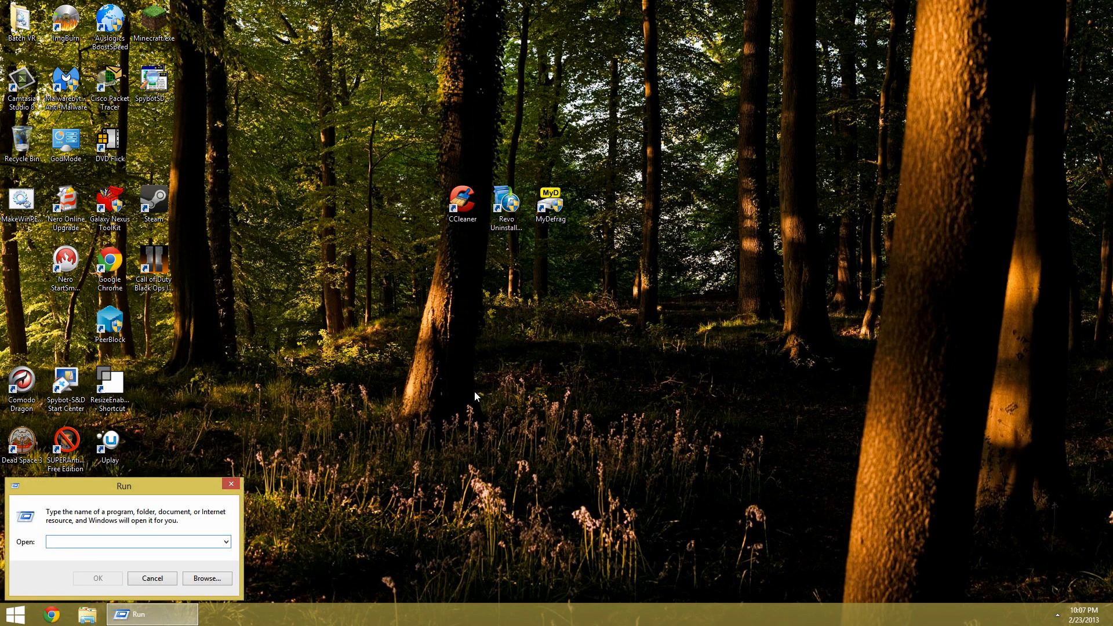
pyautogui.write('msco')
pyautogui.press('BackSpace')
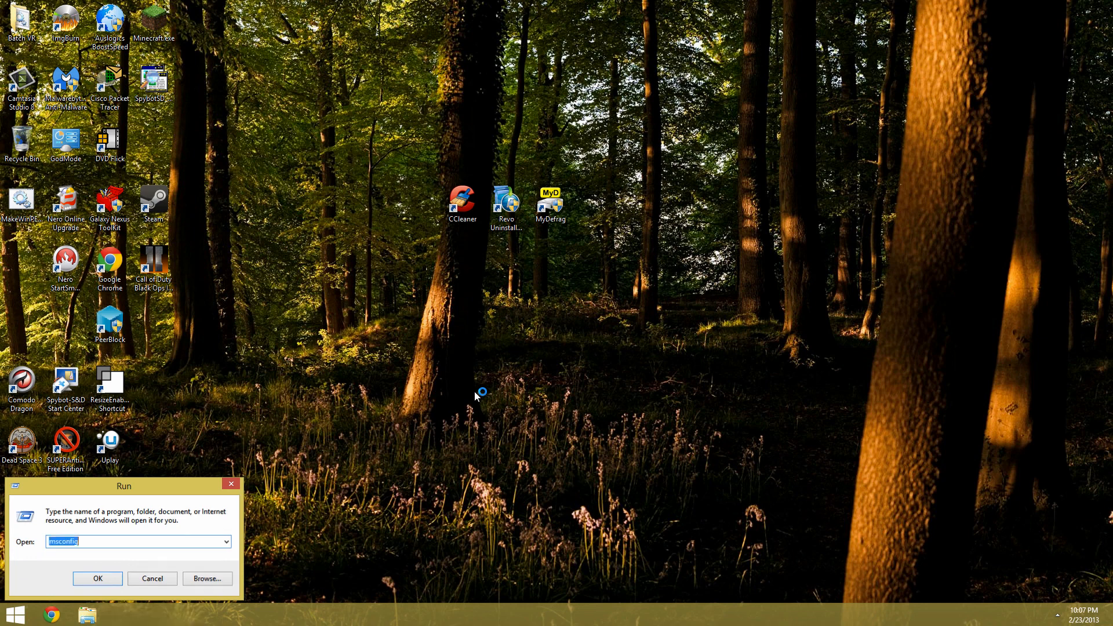
pyautogui.press('Return')
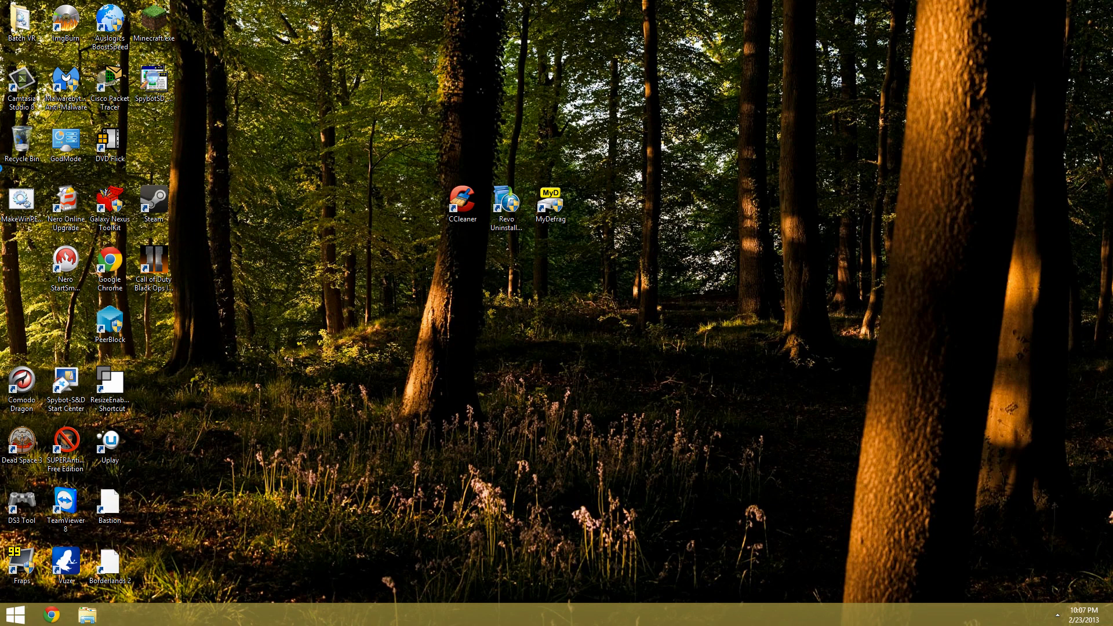
# Move the System Configuration window and look through its Boot and Startup tabs
pyautogui.moveTo(442, 199); pyautogui.dragTo(374, 147)
pyautogui.click(359, 163)
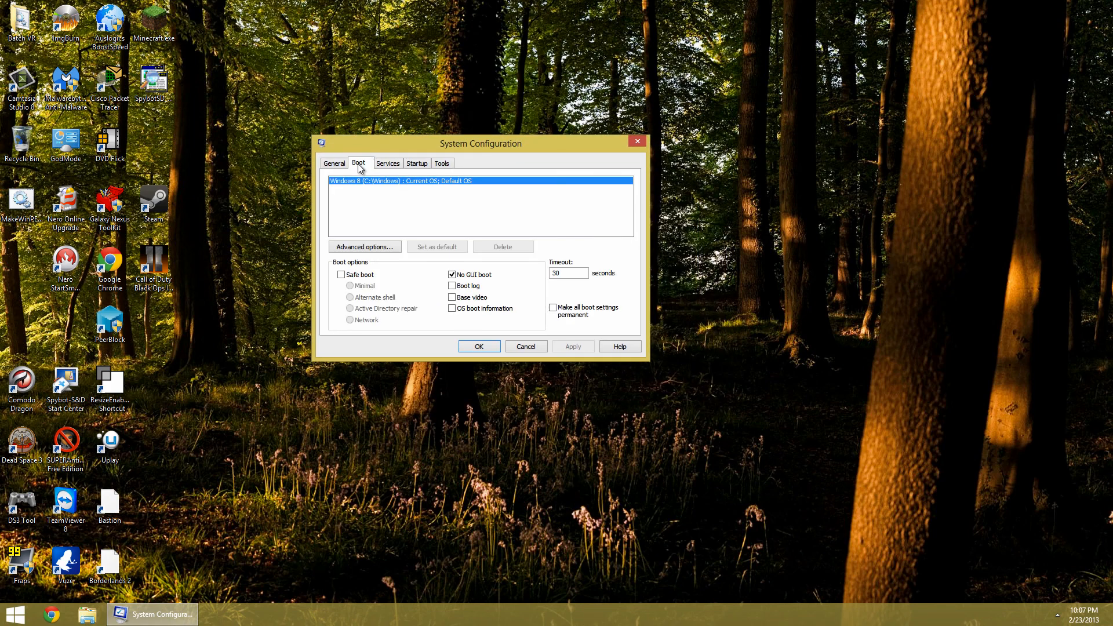
pyautogui.moveTo(466, 147); pyautogui.dragTo(457, 150)
pyautogui.click(413, 168)
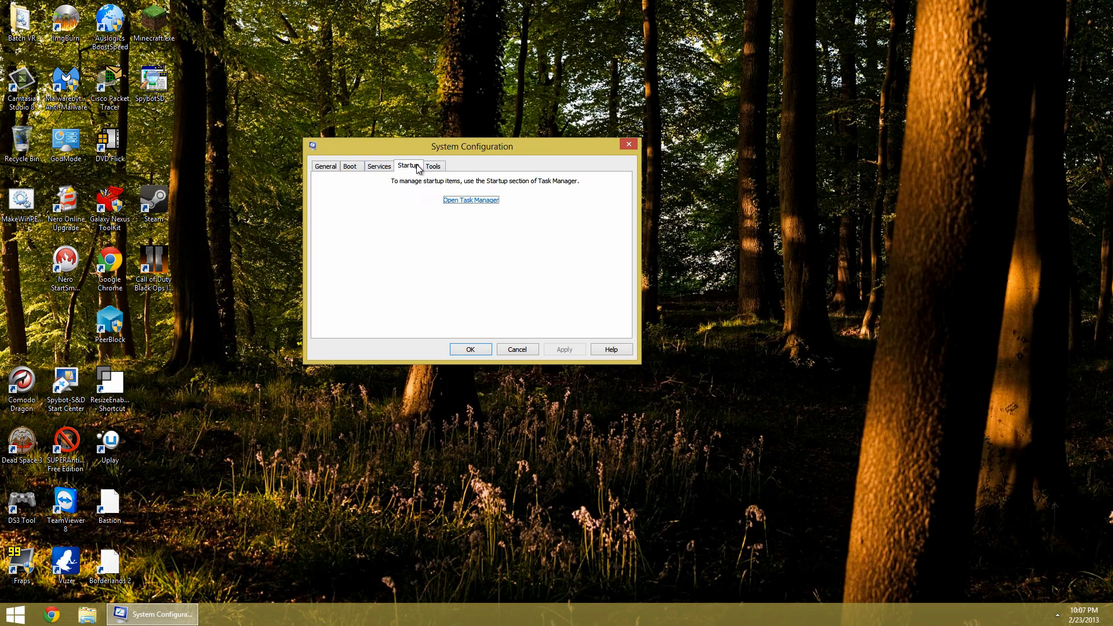
pyautogui.click(353, 167)
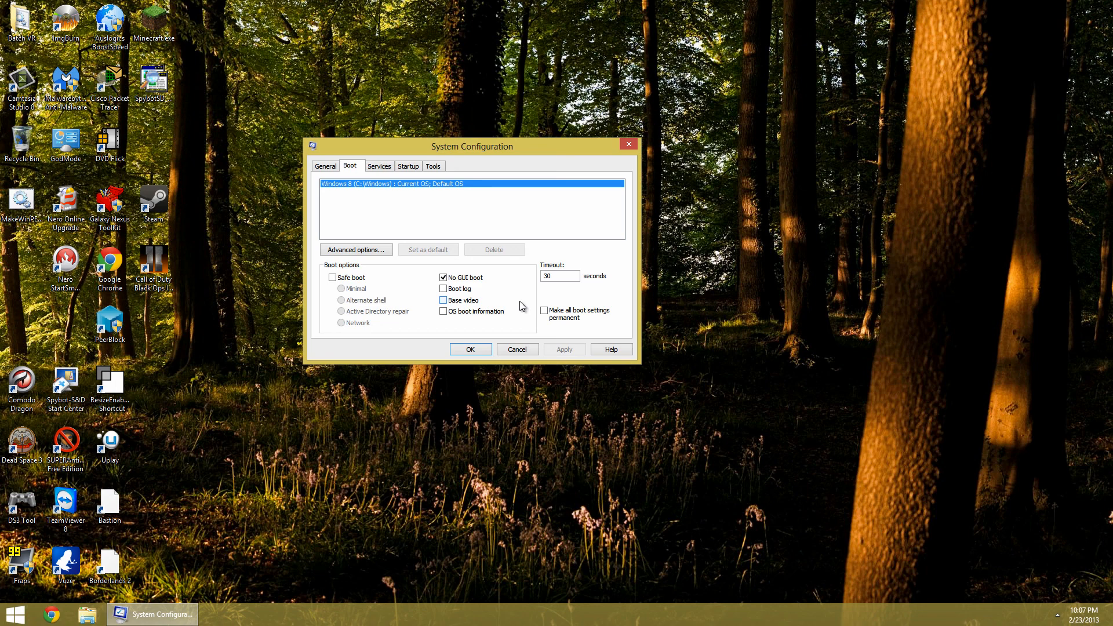
# Open the boot advanced options twice, keeping Number of processors enabled at 8, and confirm each time
pyautogui.click(341, 253)
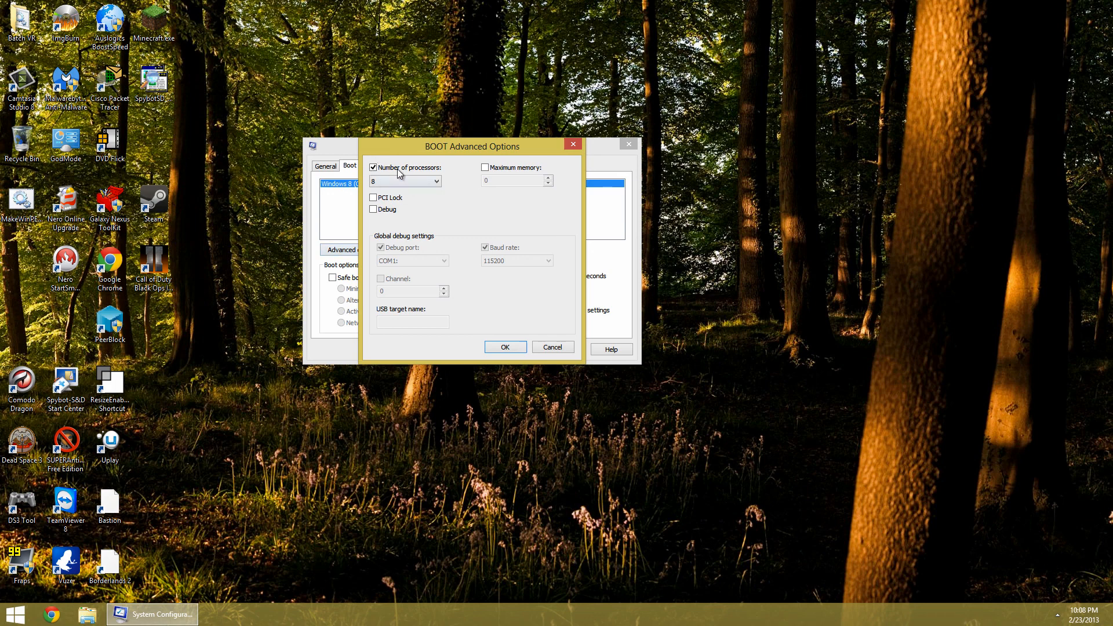
pyautogui.click(436, 181)
pyautogui.click(395, 249)
pyautogui.click(505, 347)
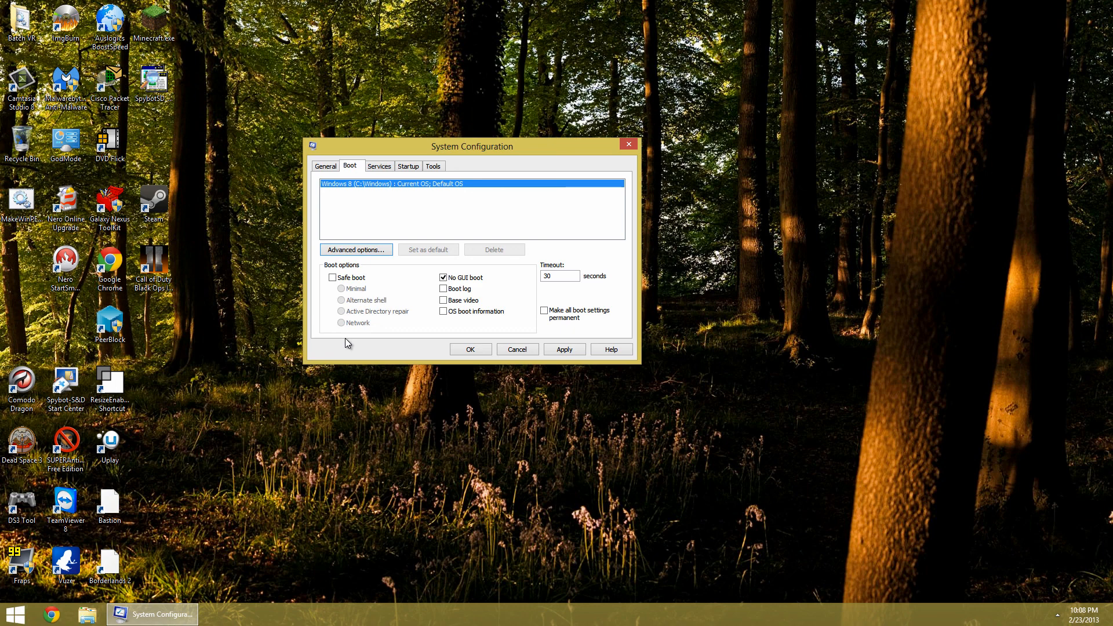
pyautogui.click(349, 250)
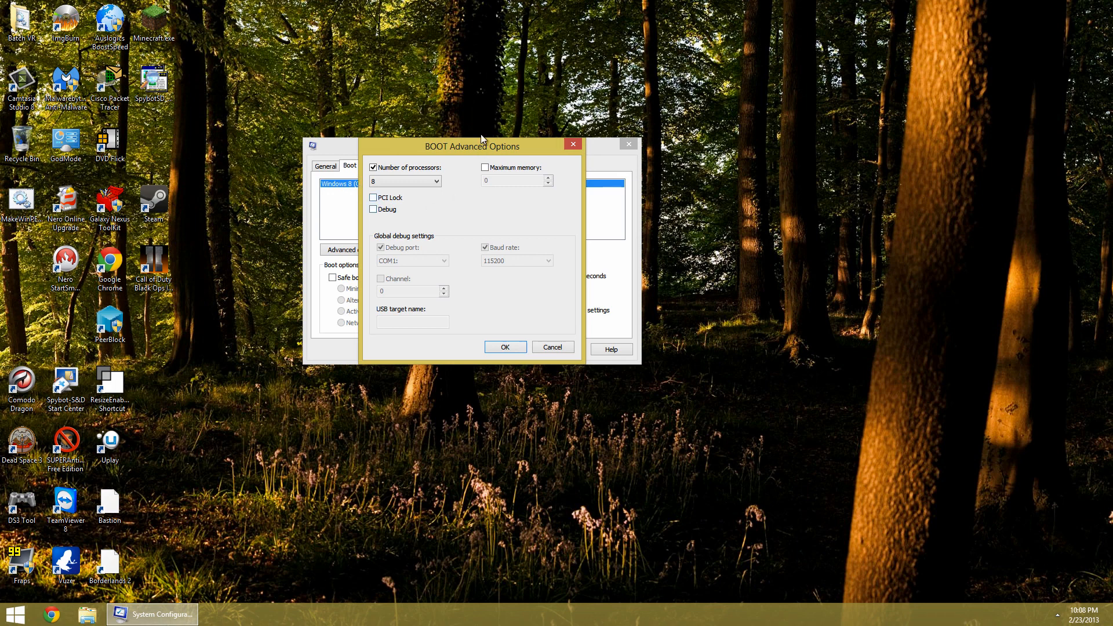
pyautogui.click(397, 169)
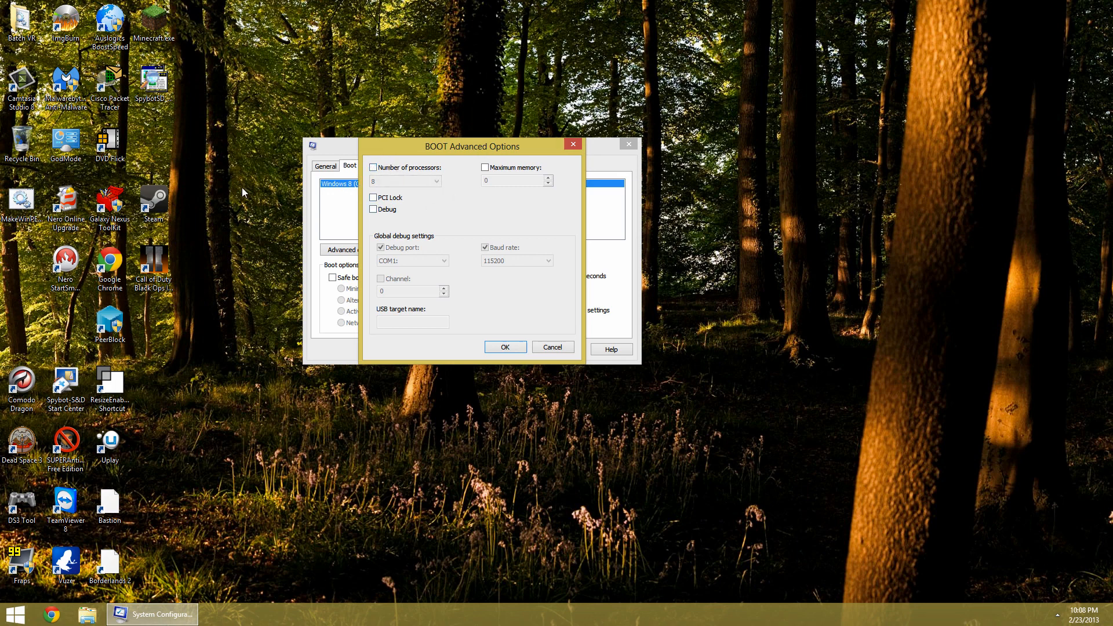
pyautogui.click(382, 170)
pyautogui.click(502, 350)
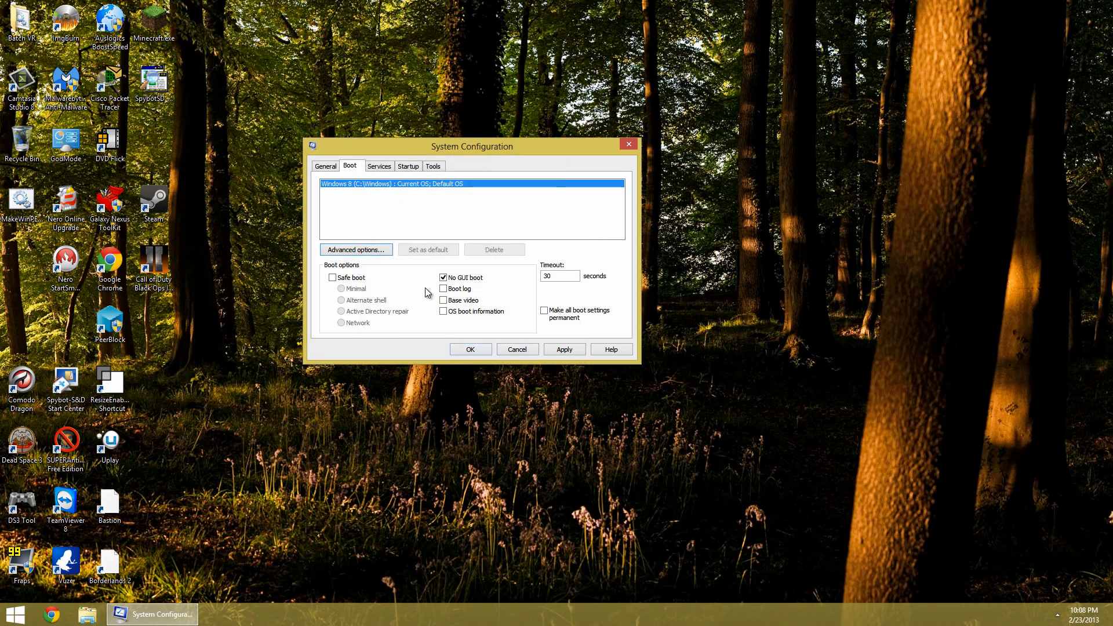
# Show the Services tab and hide all Microsoft services
pyautogui.click(380, 167)
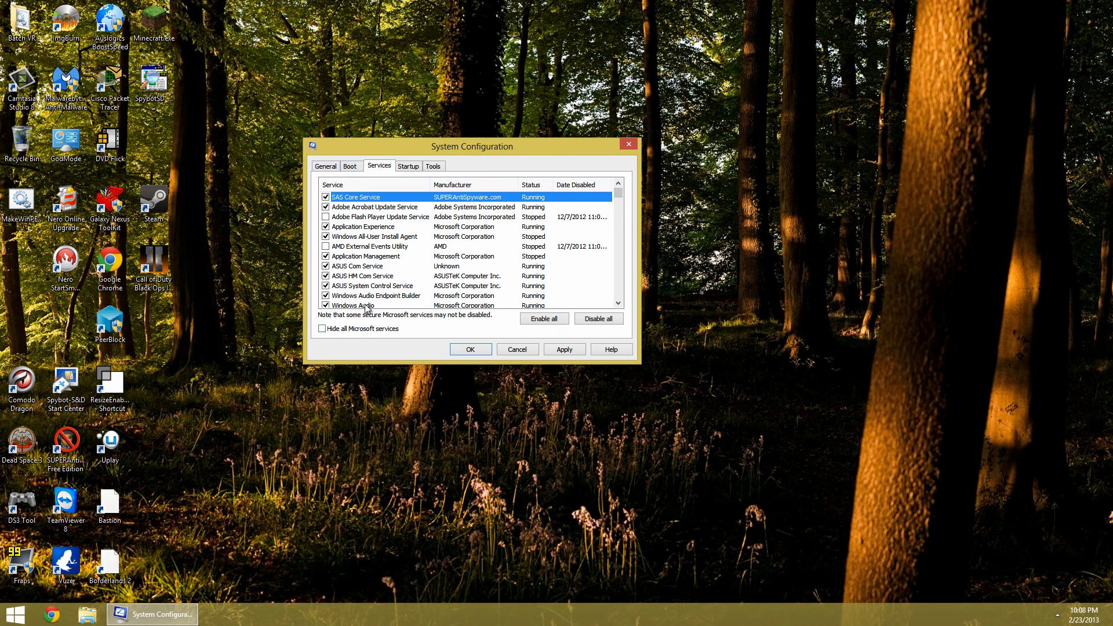
pyautogui.click(322, 328)
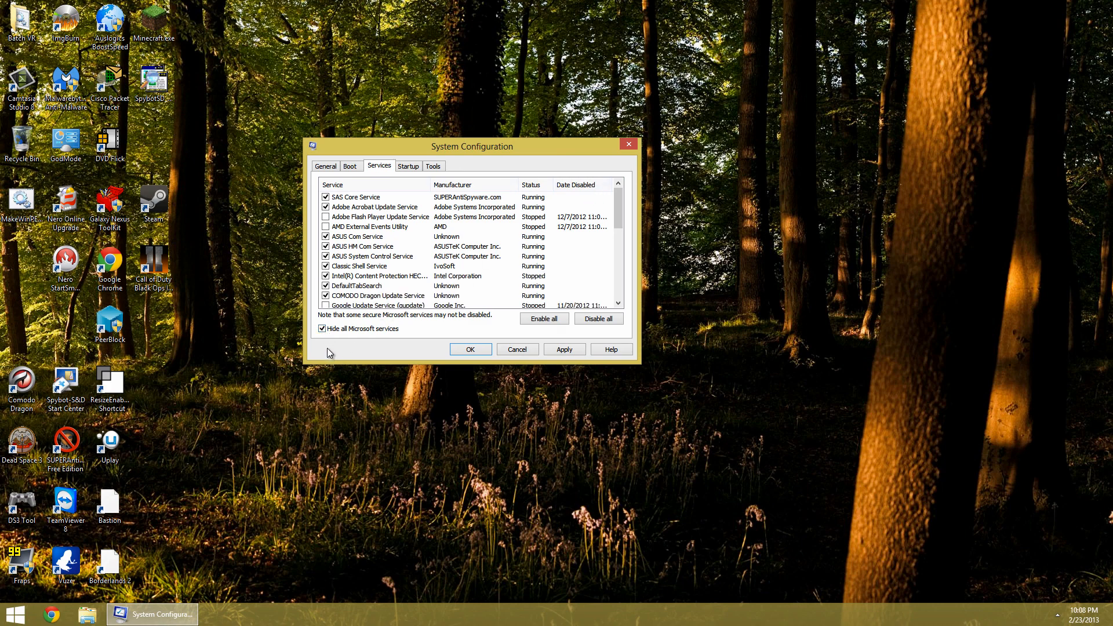
# Close System Configuration and relaunch it by running msconfig
pyautogui.click(628, 145)
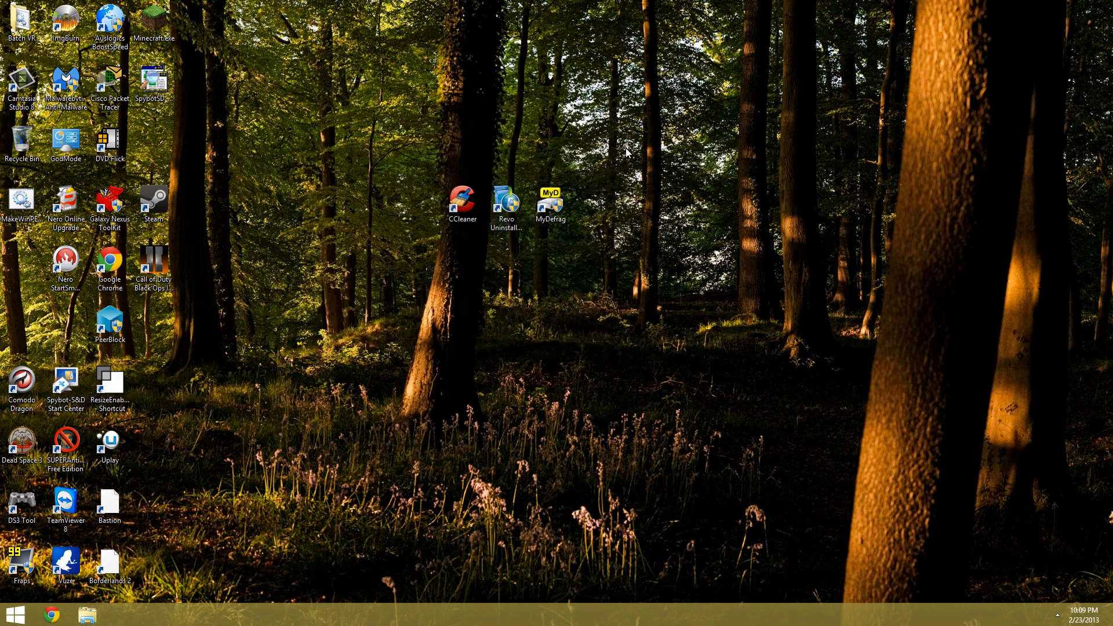
pyautogui.doubleClick(115, 382)
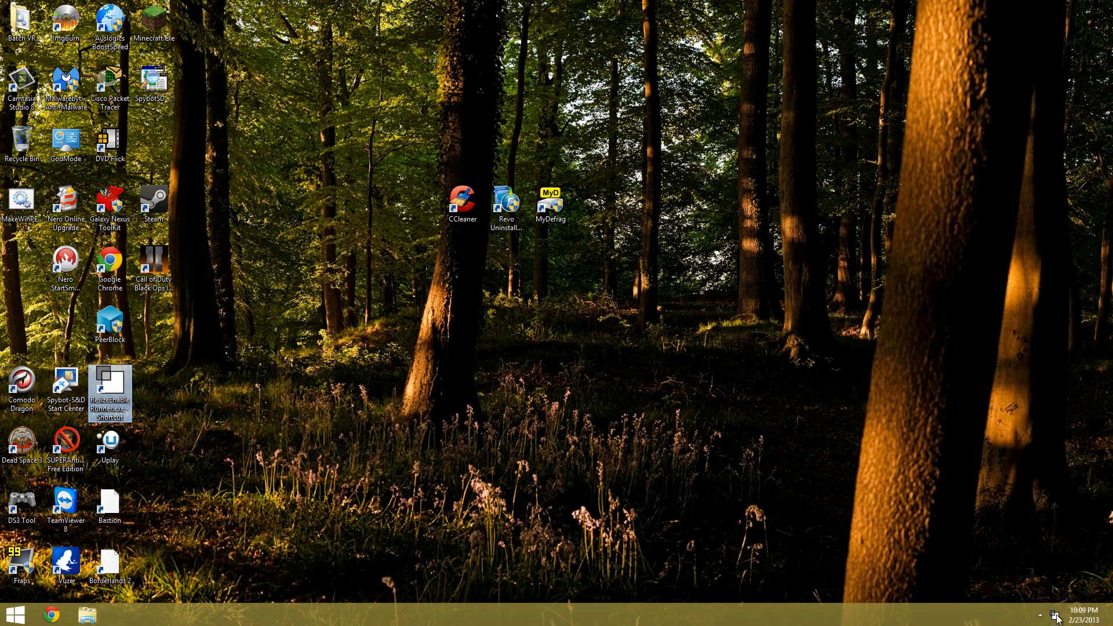
pyautogui.press('super+r')
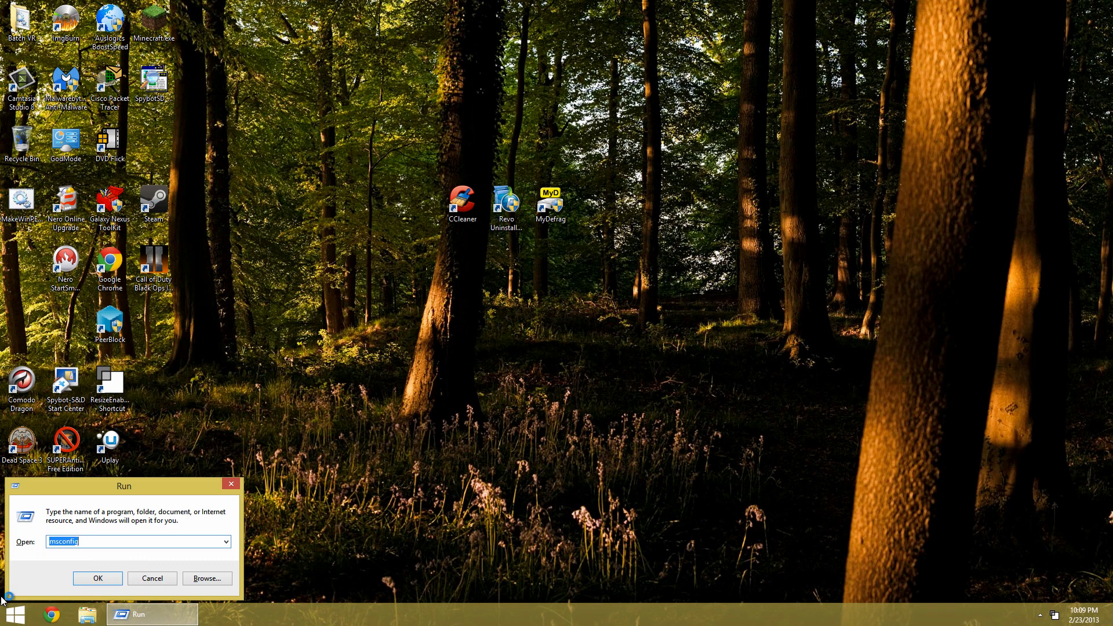
pyautogui.press('Return')
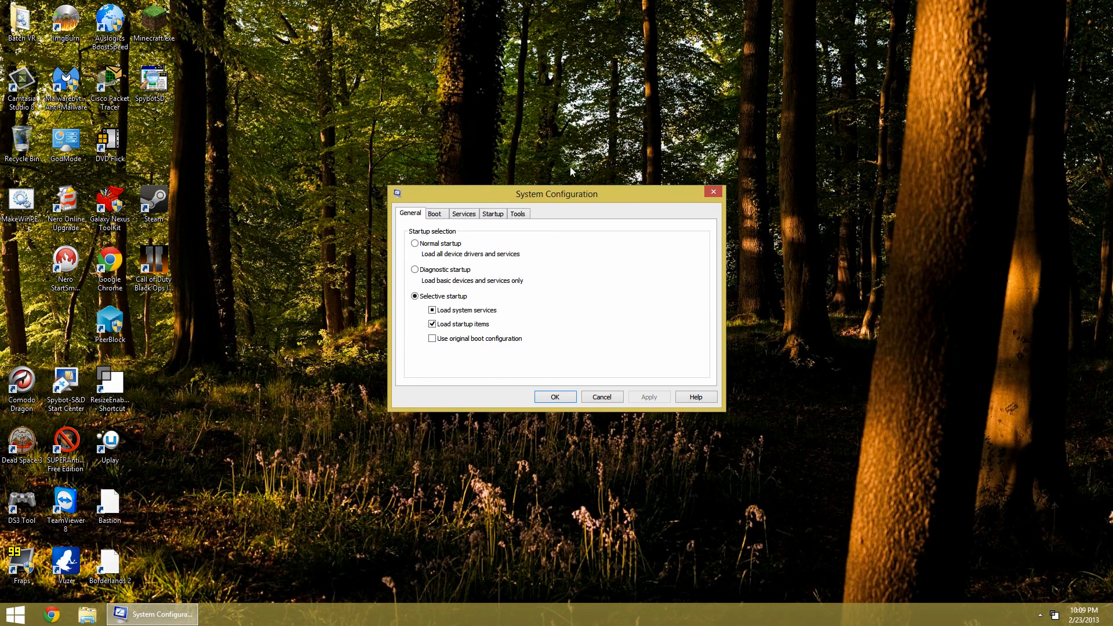
# On the Services tab, hide all Microsoft services and uncheck Adobe Acrobat Update Service
pyautogui.moveTo(422, 203); pyautogui.dragTo(385, 109)
pyautogui.click(426, 123)
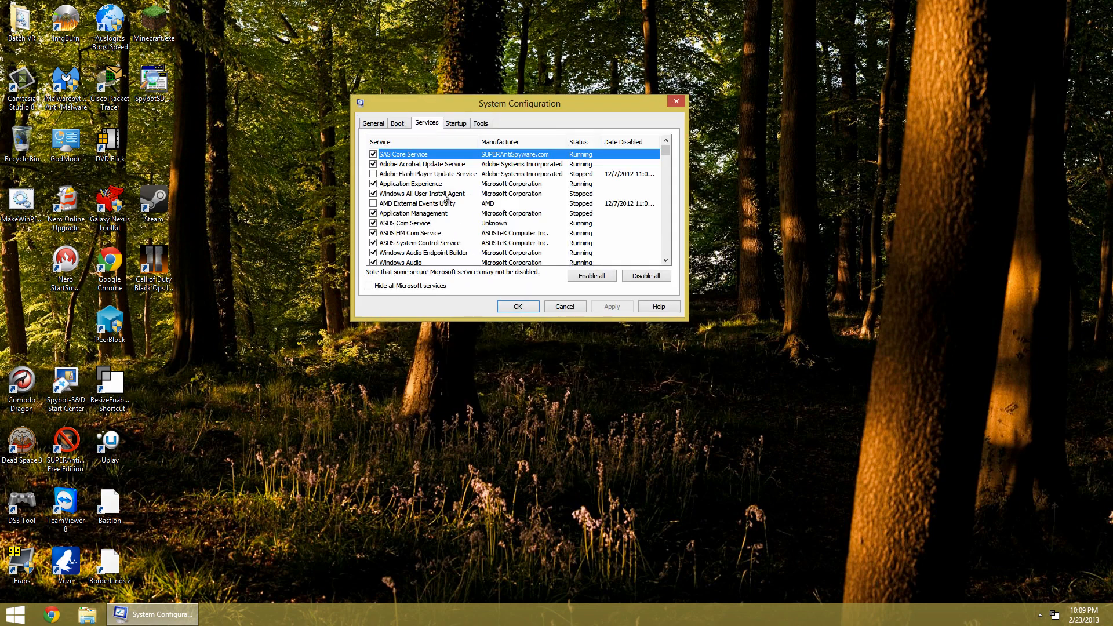
pyautogui.click(391, 287)
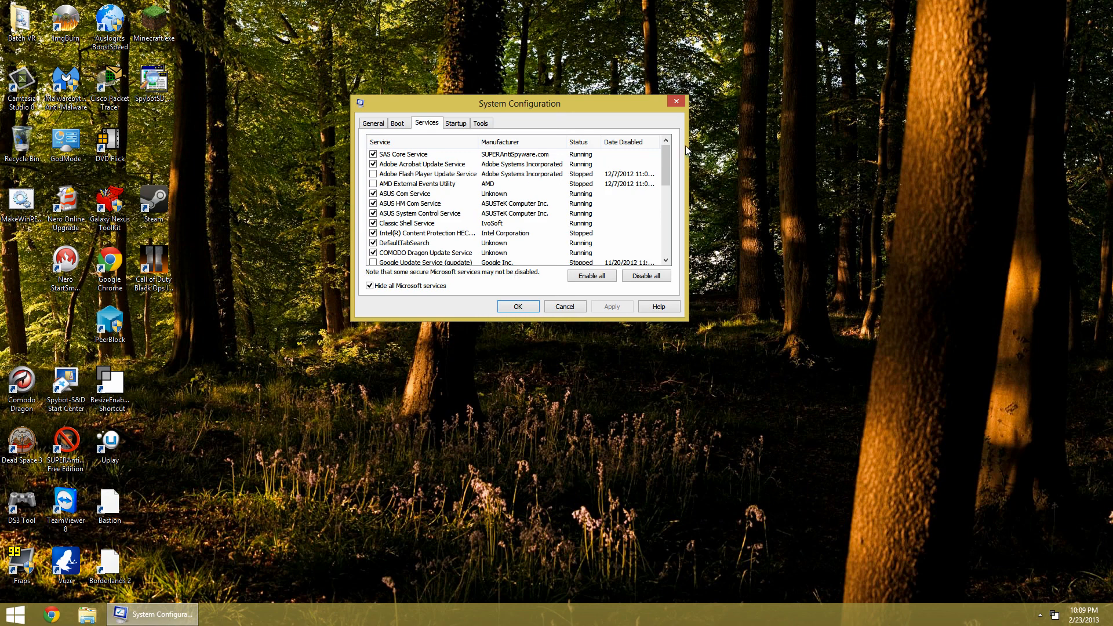
pyautogui.moveTo(666, 156); pyautogui.dragTo(614, 89)
pyautogui.click(373, 164)
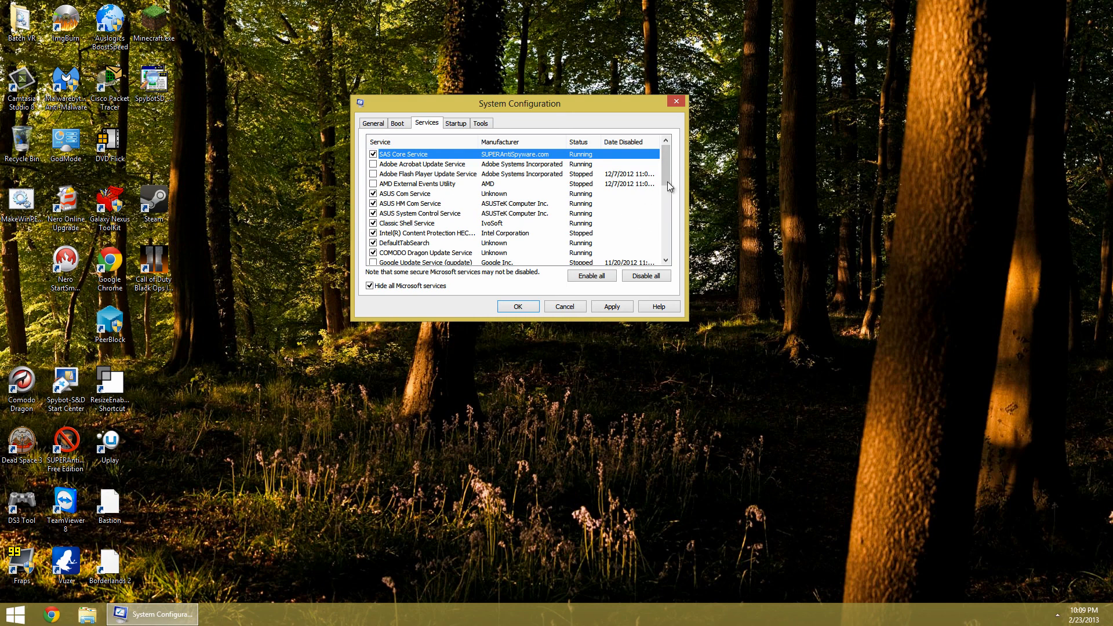
# Scroll down the services list and uncheck NBService and NMIndexingService
pyautogui.moveTo(666, 173); pyautogui.dragTo(665, 177)
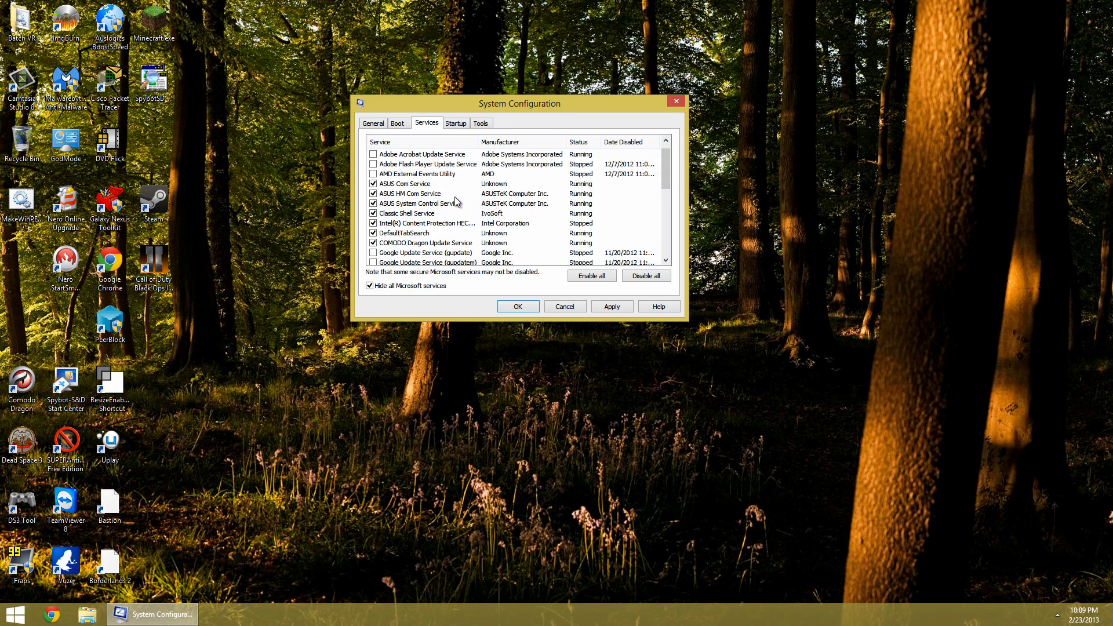
pyautogui.click(666, 261)
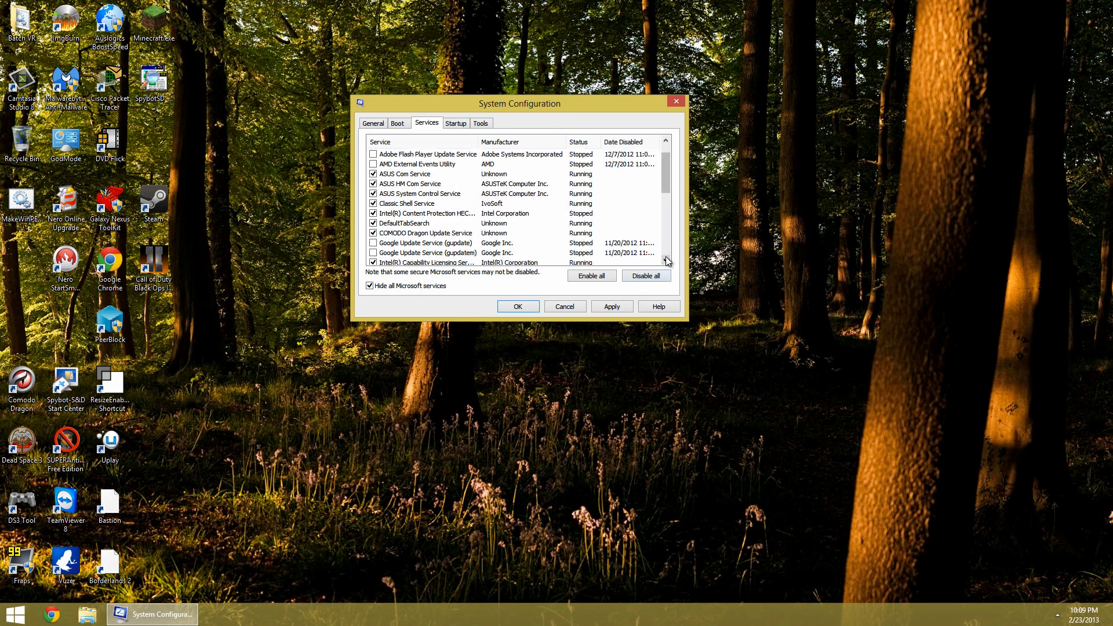
pyautogui.click(666, 260)
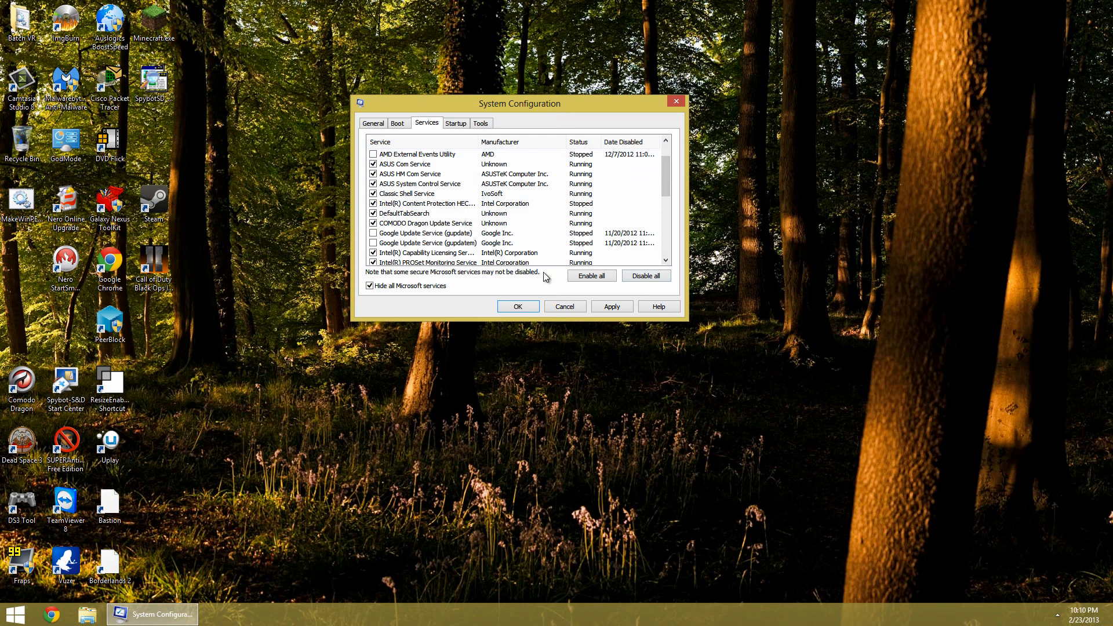
pyautogui.click(665, 261)
pyautogui.click(665, 260)
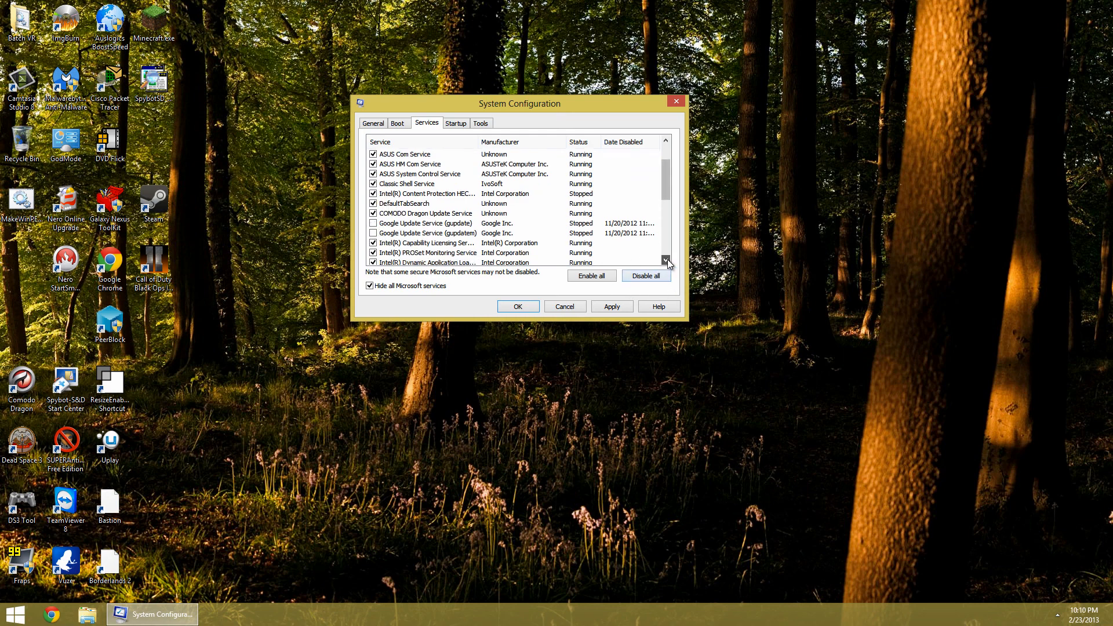
pyautogui.click(666, 261)
pyautogui.click(666, 260)
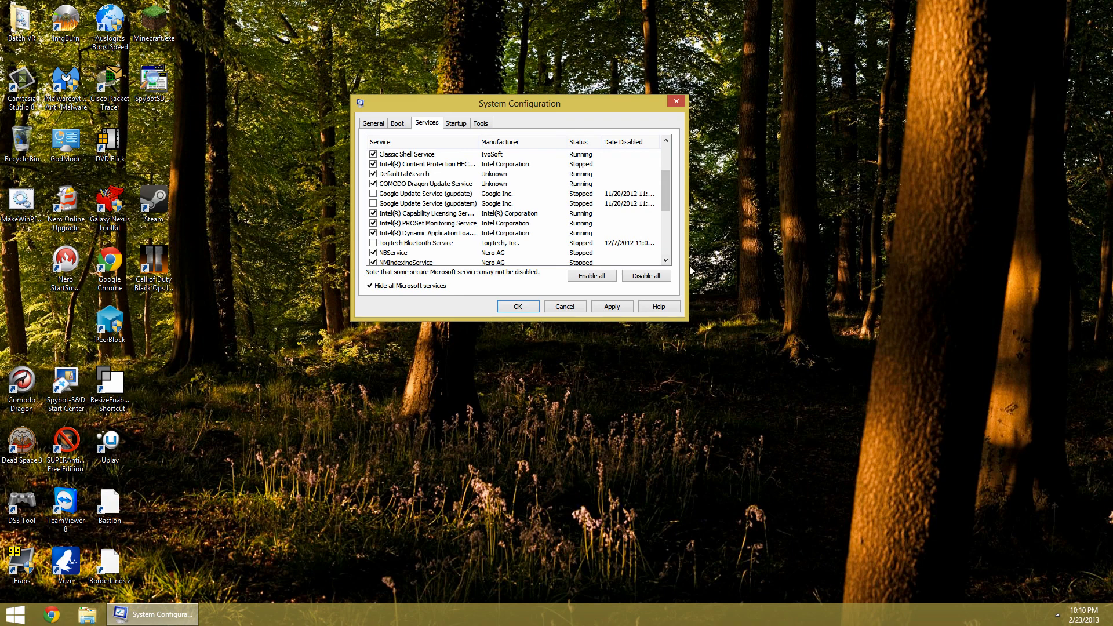
pyautogui.click(667, 261)
pyautogui.click(667, 261)
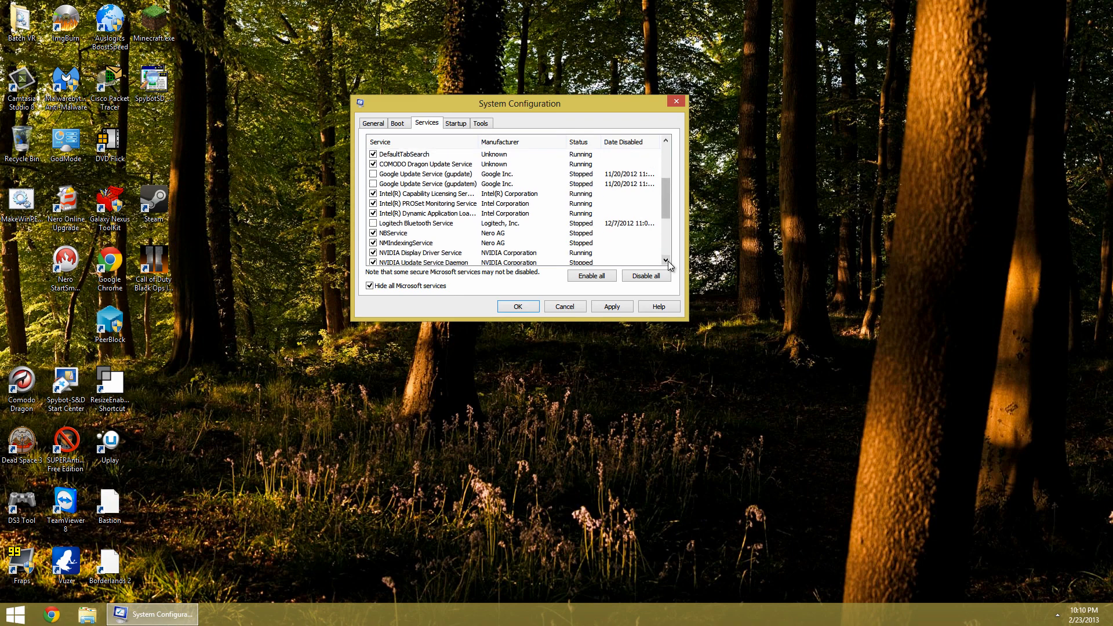
pyautogui.click(667, 261)
pyautogui.click(373, 224)
pyautogui.click(373, 233)
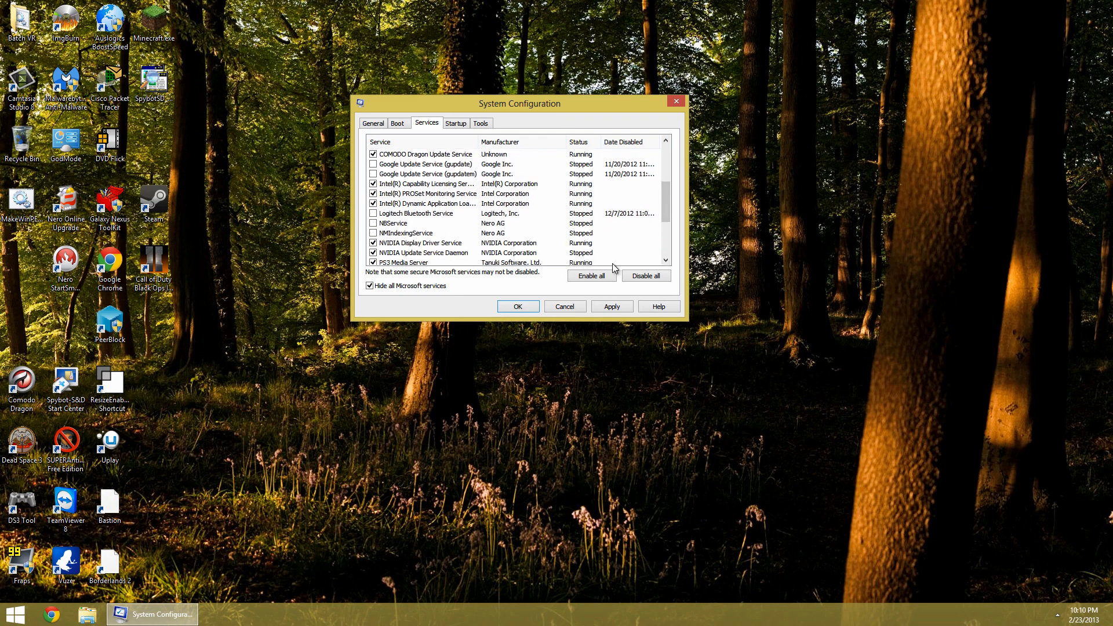
# Uncheck NVIDIA Stereoscopic 3D Driver Service, TeamViewer 8, Wyse PocketCloud and Wyse Remote Access, then apply the changes
pyautogui.click(667, 260)
pyautogui.click(666, 260)
pyautogui.click(666, 261)
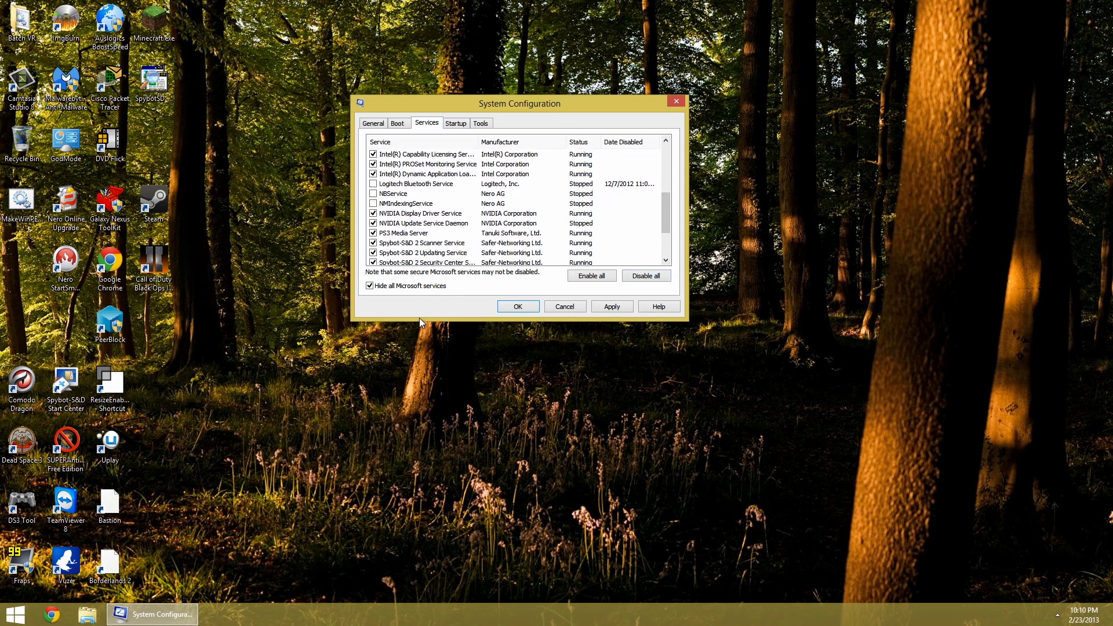
pyautogui.click(666, 261)
pyautogui.click(666, 261)
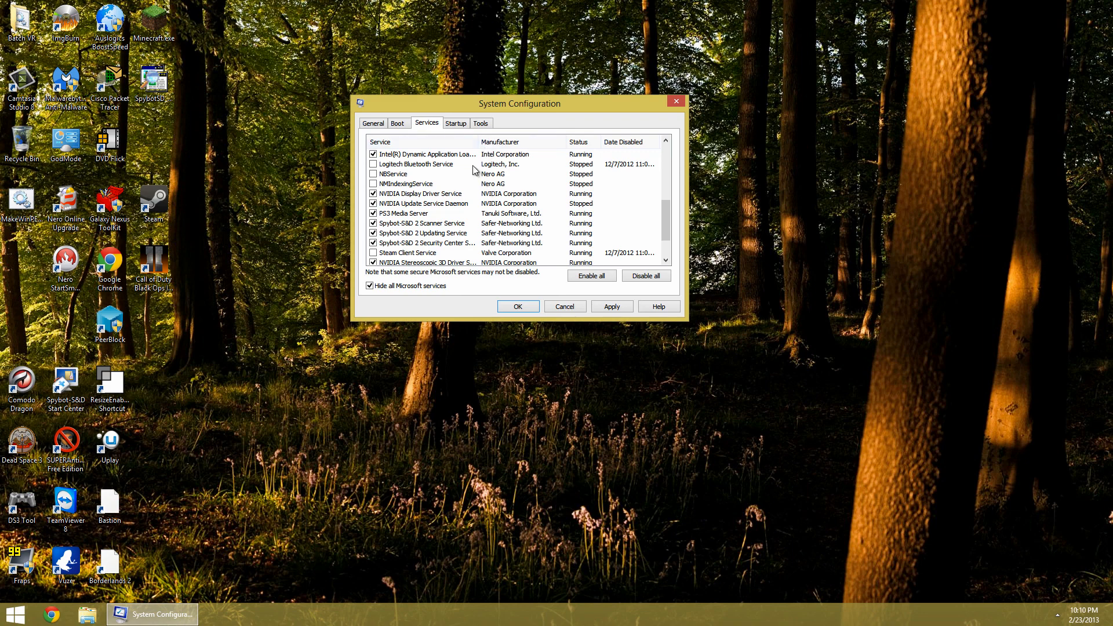
pyautogui.moveTo(483, 139); pyautogui.dragTo(512, 140)
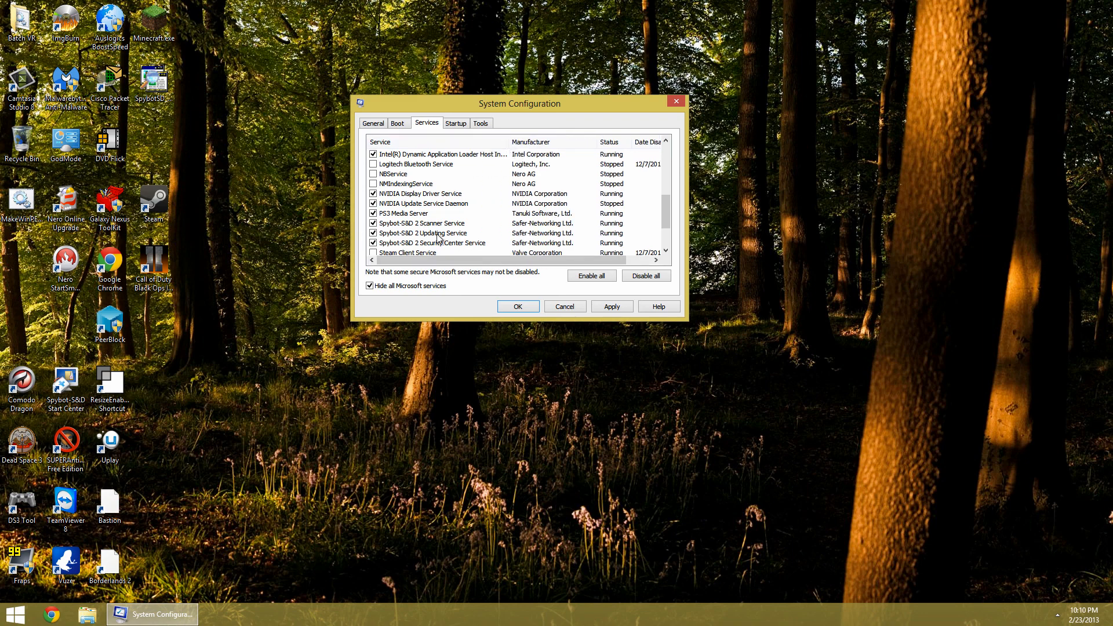
pyautogui.moveTo(667, 212); pyautogui.dragTo(667, 229)
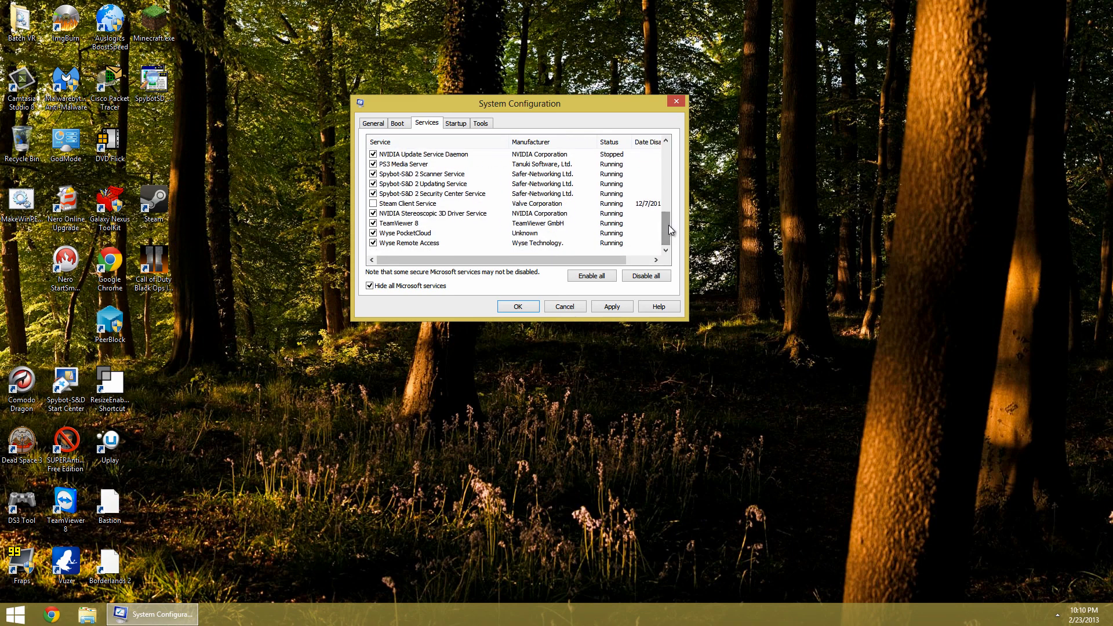
pyautogui.click(374, 225)
pyautogui.click(374, 243)
pyautogui.click(374, 233)
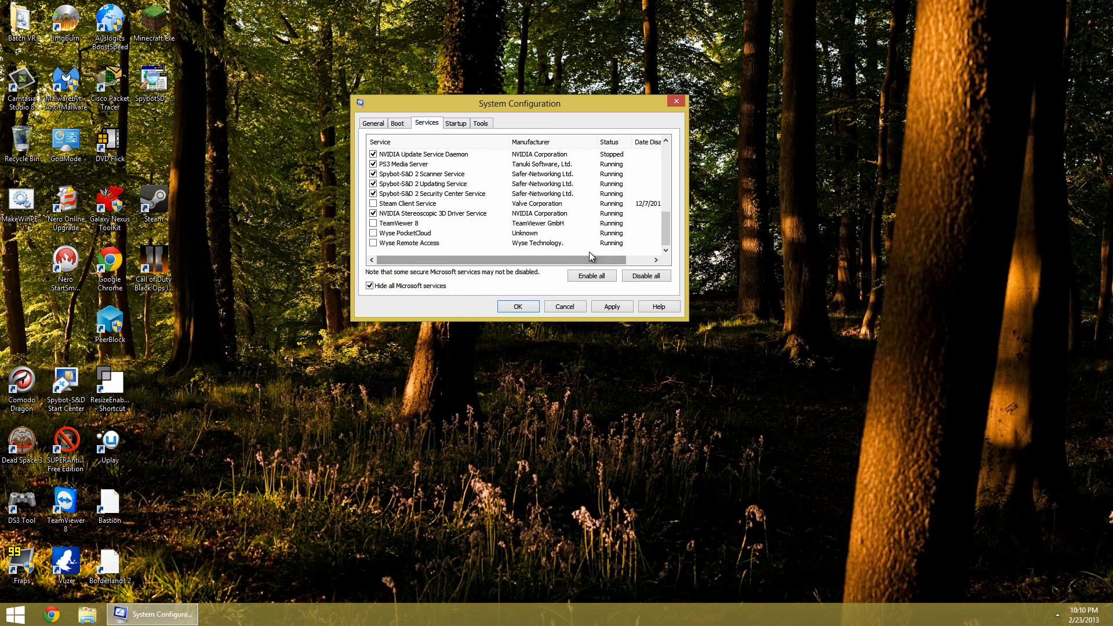
pyautogui.click(373, 214)
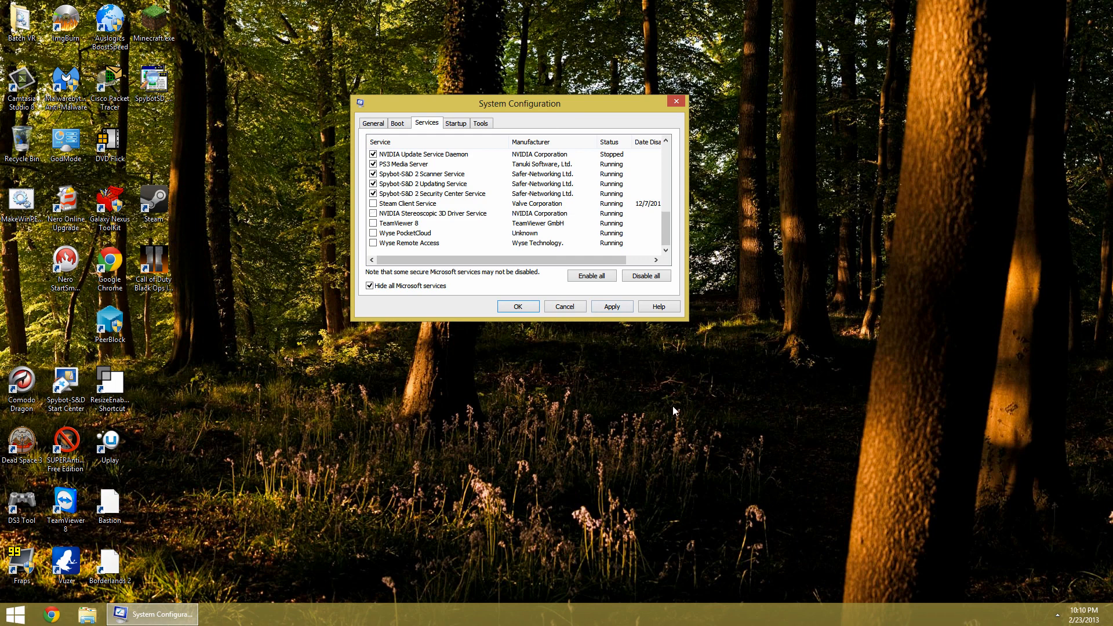
pyautogui.click(612, 307)
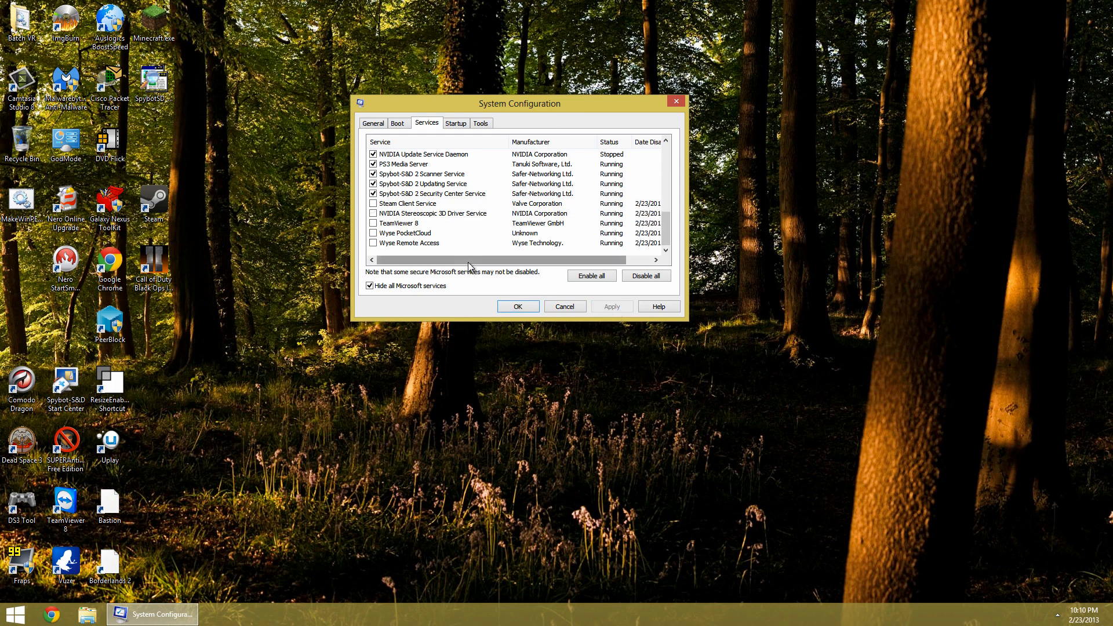
# Review the full services list with Microsoft services shown, then hide Microsoft services again
pyautogui.click(372, 286)
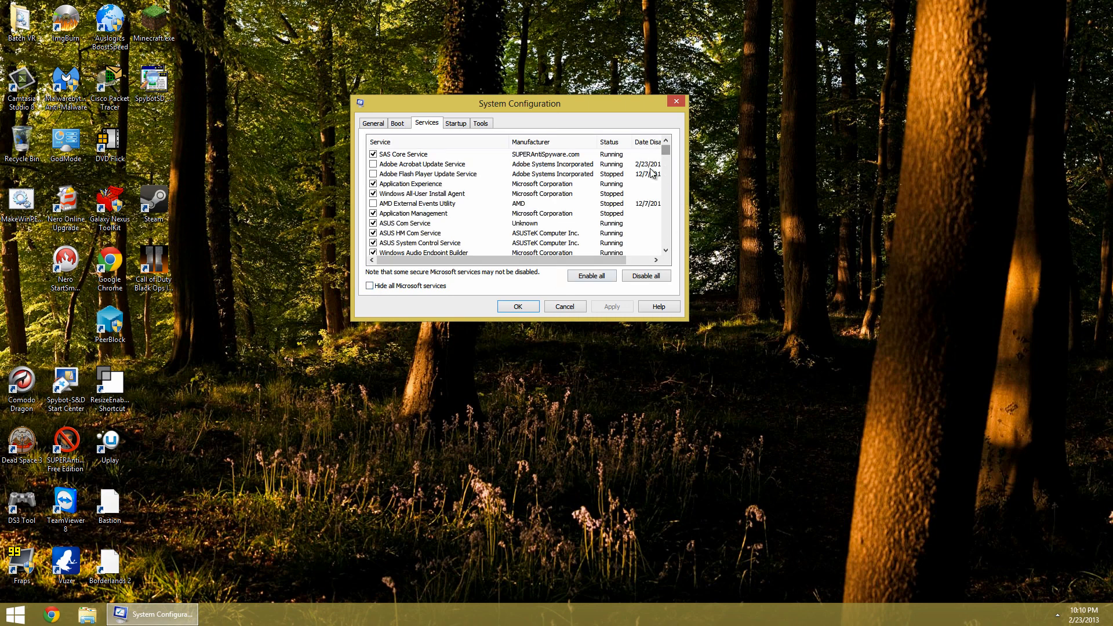
pyautogui.scroll(-5, 664, 179)
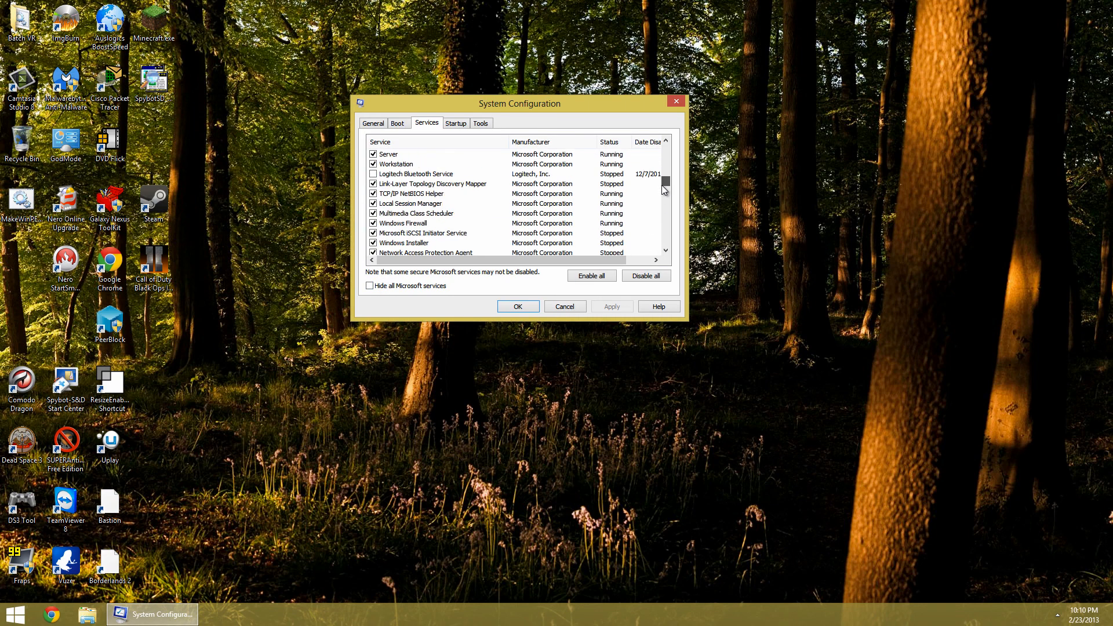
pyautogui.scroll(-1, 665, 190)
pyautogui.scroll(6, 655, 220)
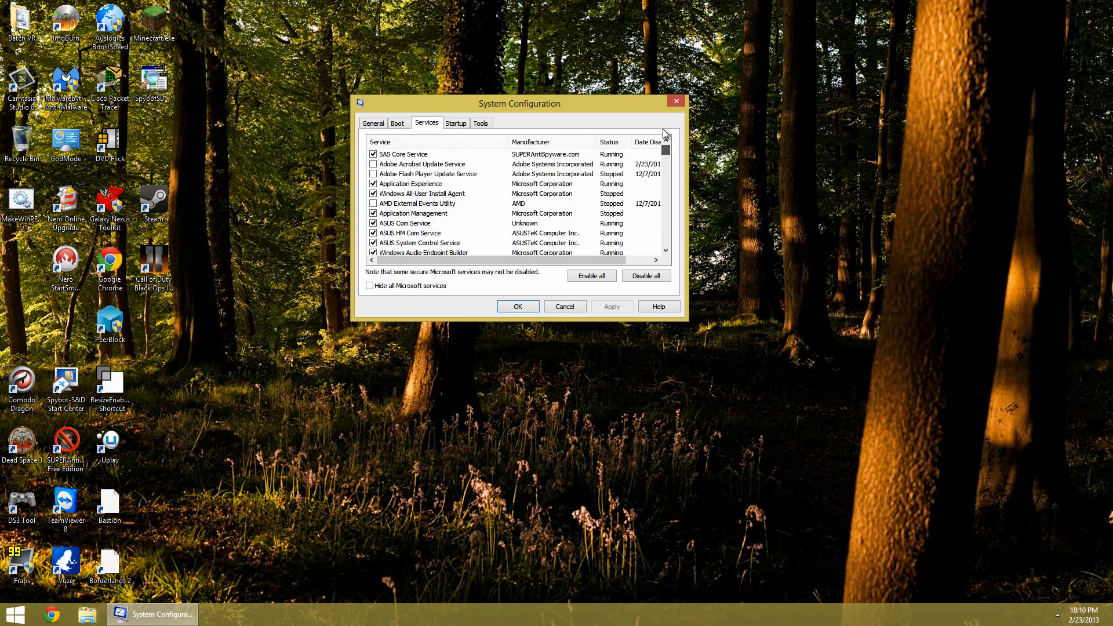
pyautogui.click(666, 250)
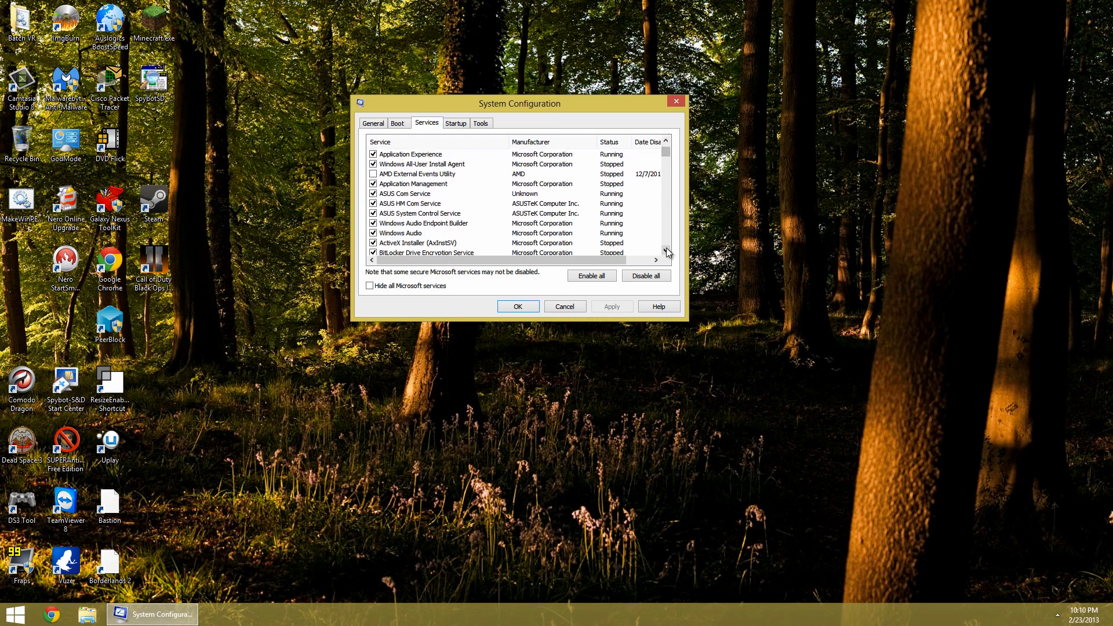
pyautogui.click(424, 288)
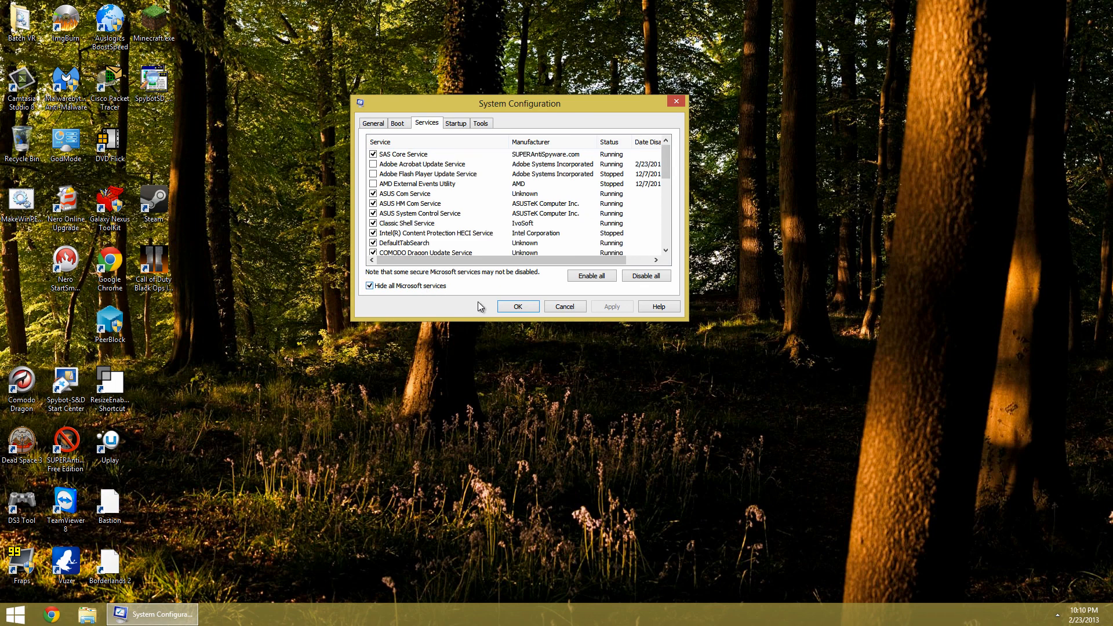
# Open Task Manager from the Startup tab and show its Startup list sorted by name
pyautogui.click(464, 125)
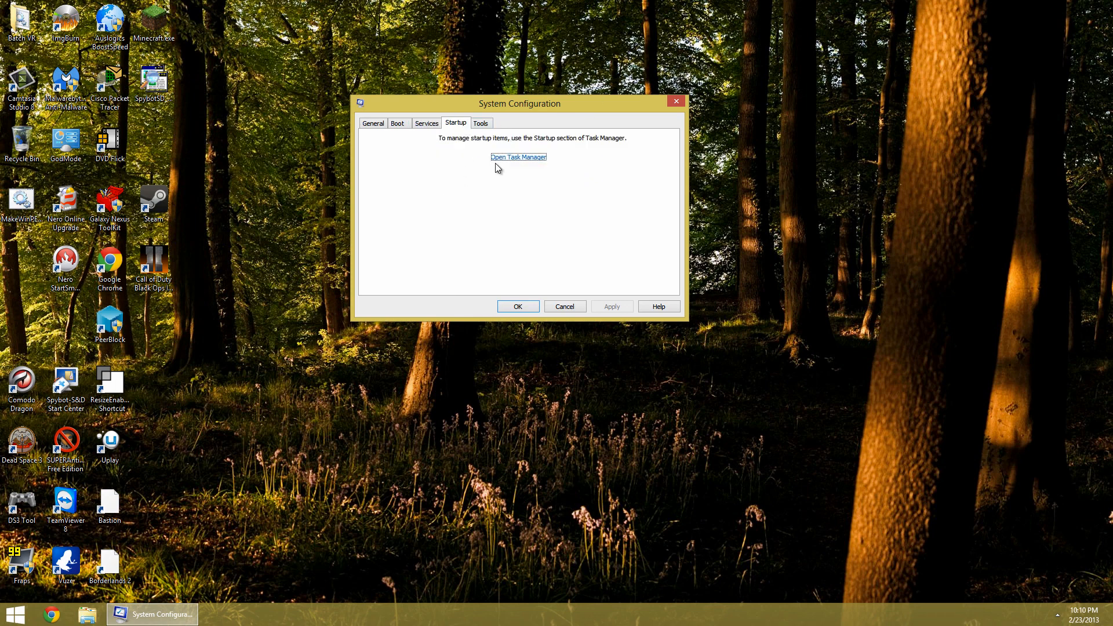
pyautogui.click(458, 124)
pyautogui.click(498, 159)
pyautogui.moveTo(0, 68); pyautogui.dragTo(365, 0)
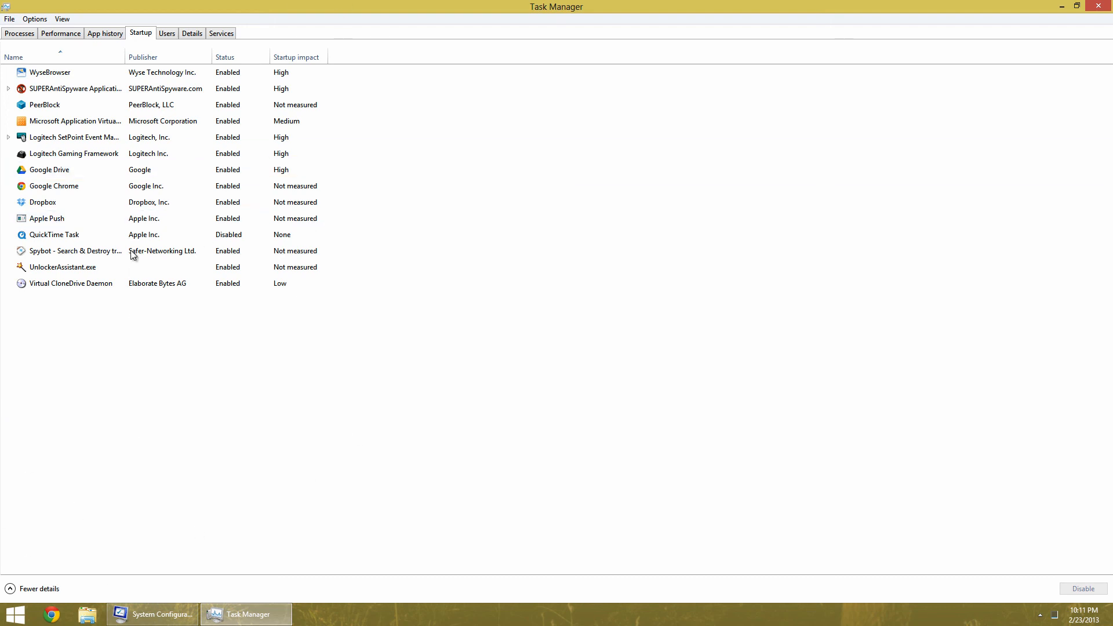
pyautogui.click(91, 34)
pyautogui.click(145, 35)
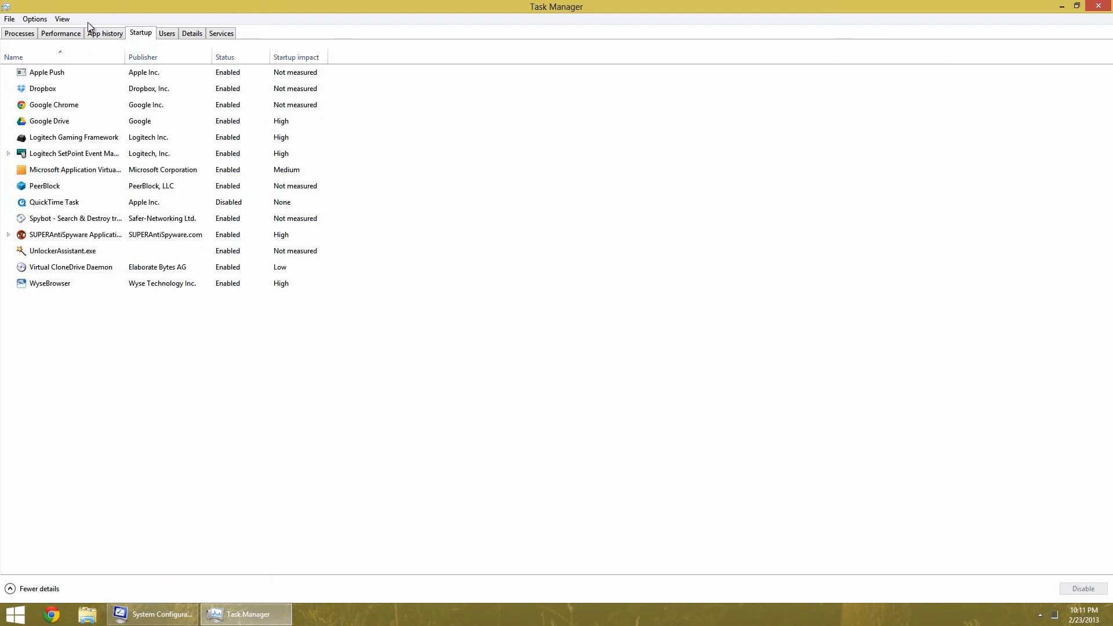
# Disable the Apple Push, Google Chrome and Google Drive startup entries
pyautogui.click(67, 81)
pyautogui.rightClick(52, 76)
pyautogui.click(68, 83)
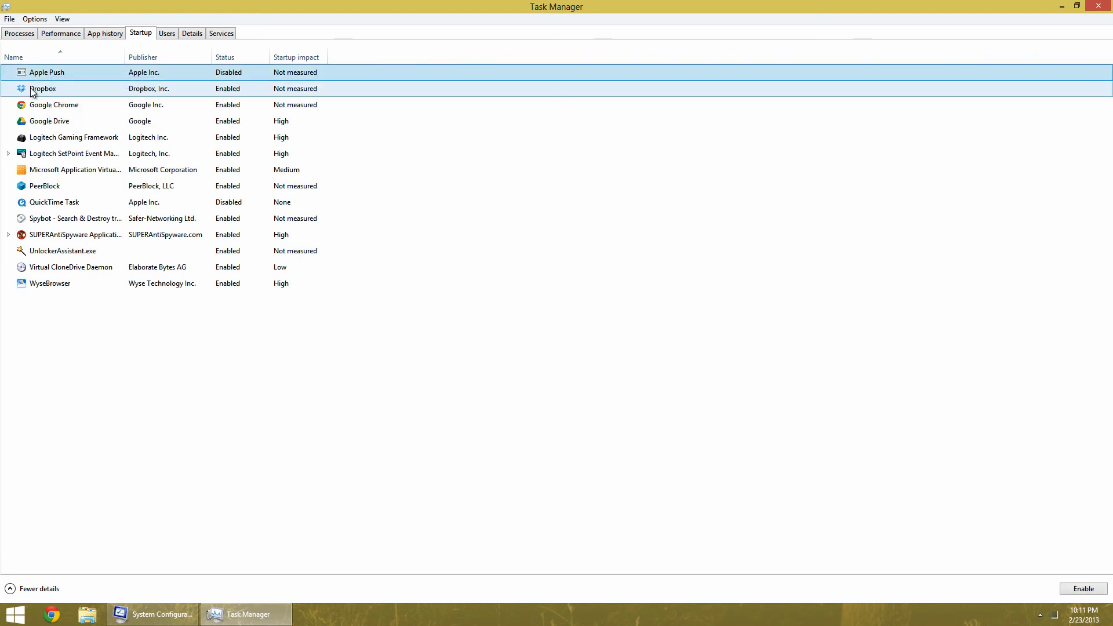
pyautogui.click(37, 109)
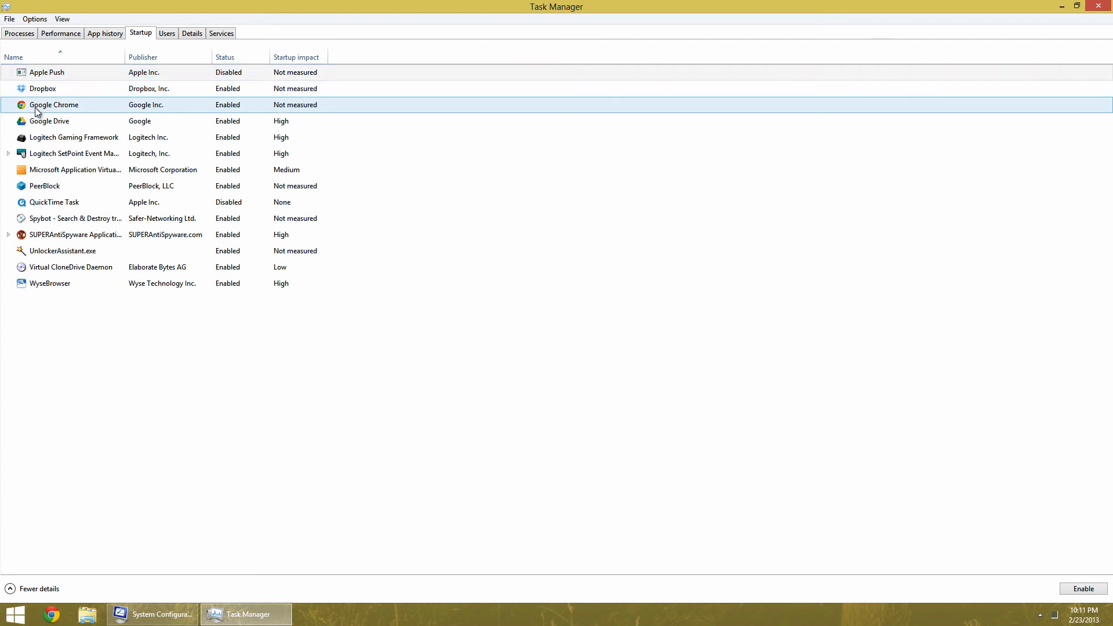
pyautogui.rightClick(38, 109)
pyautogui.click(58, 115)
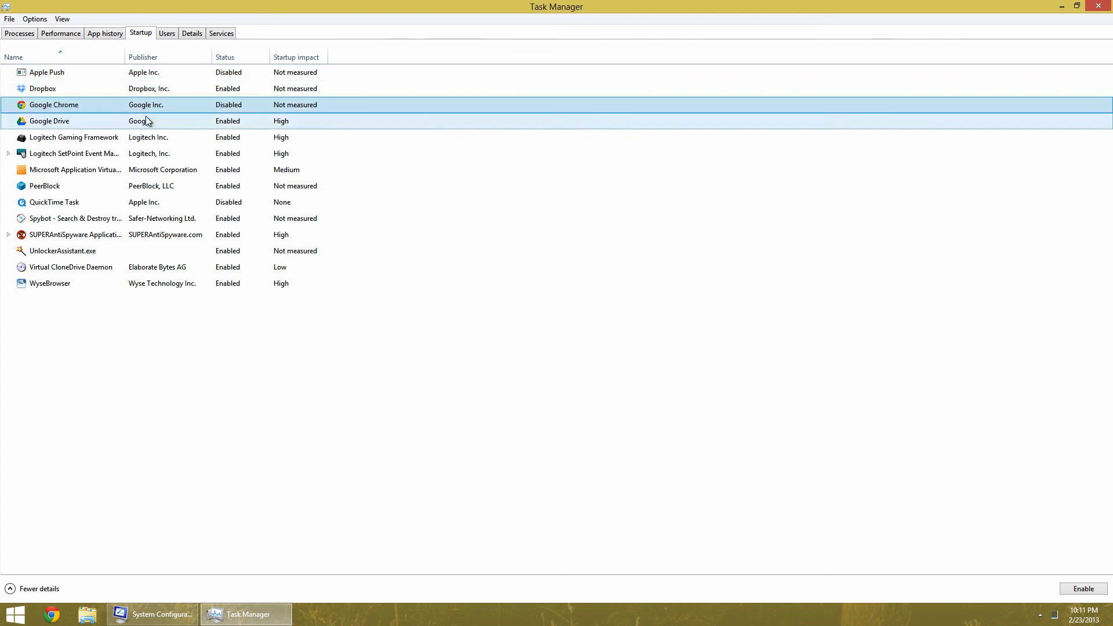
pyautogui.click(35, 122)
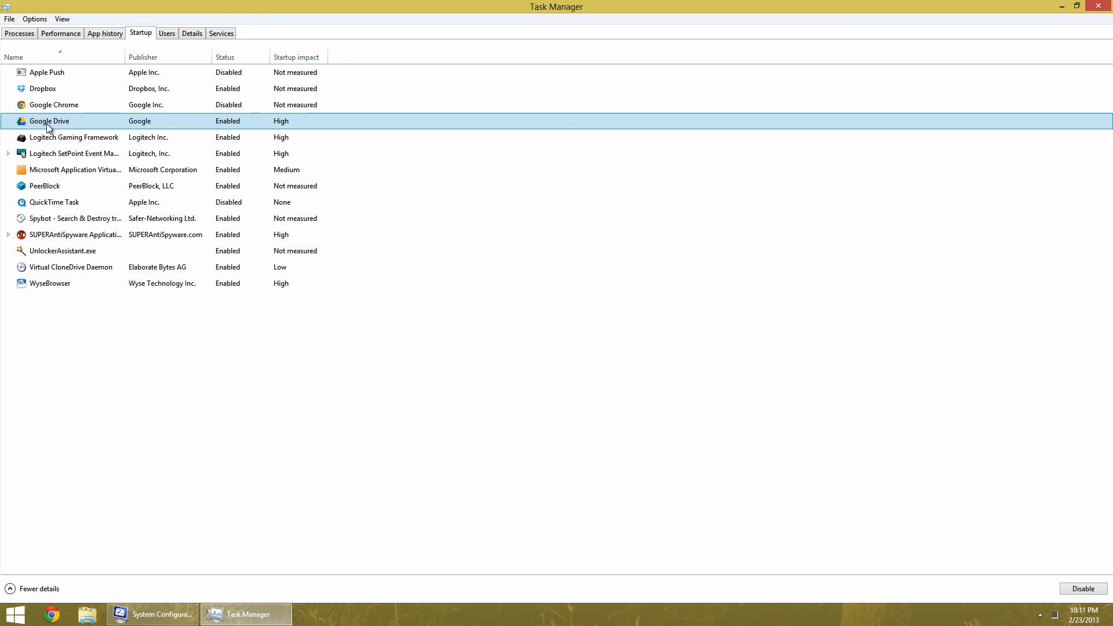
pyautogui.rightClick(46, 124)
pyautogui.click(67, 134)
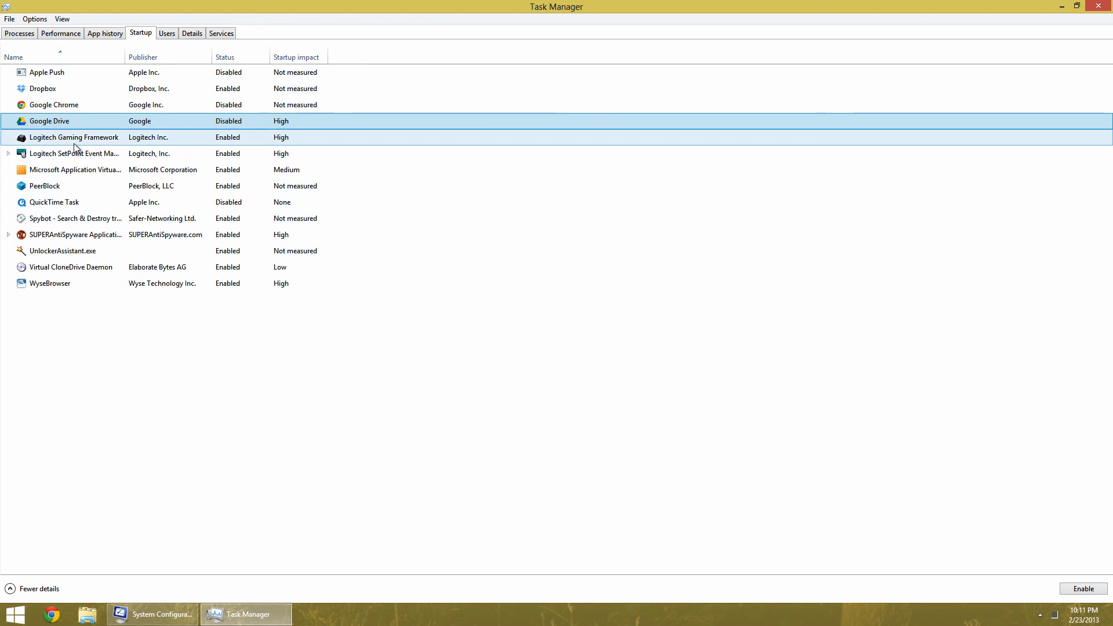
# Disable the Microsoft Application Virtualization startup entry
pyautogui.click(8, 153)
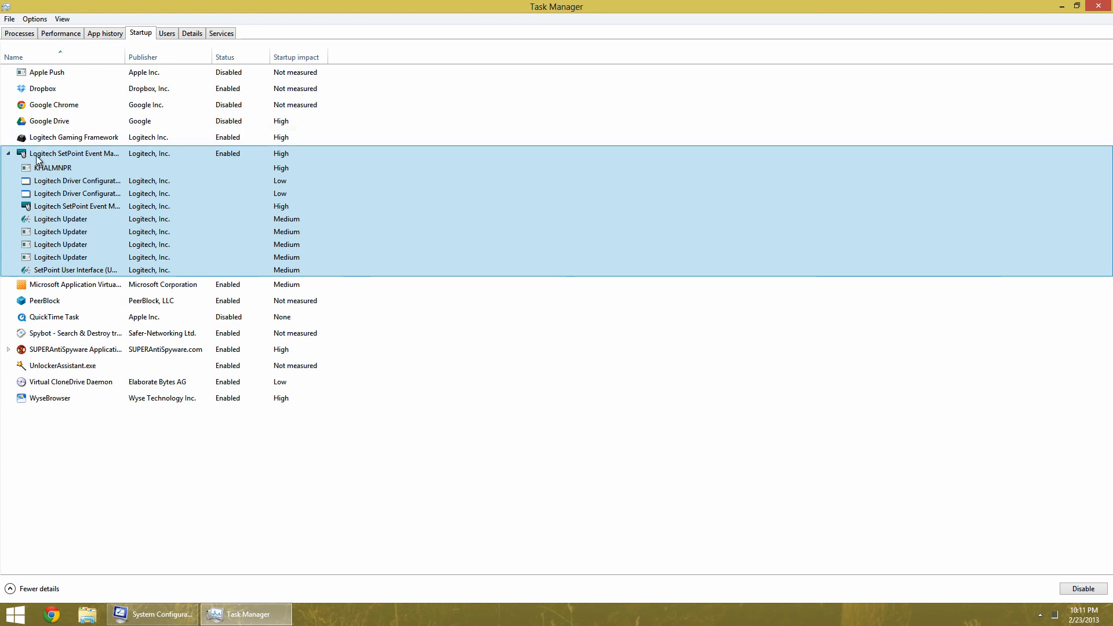
pyautogui.doubleClick(85, 157)
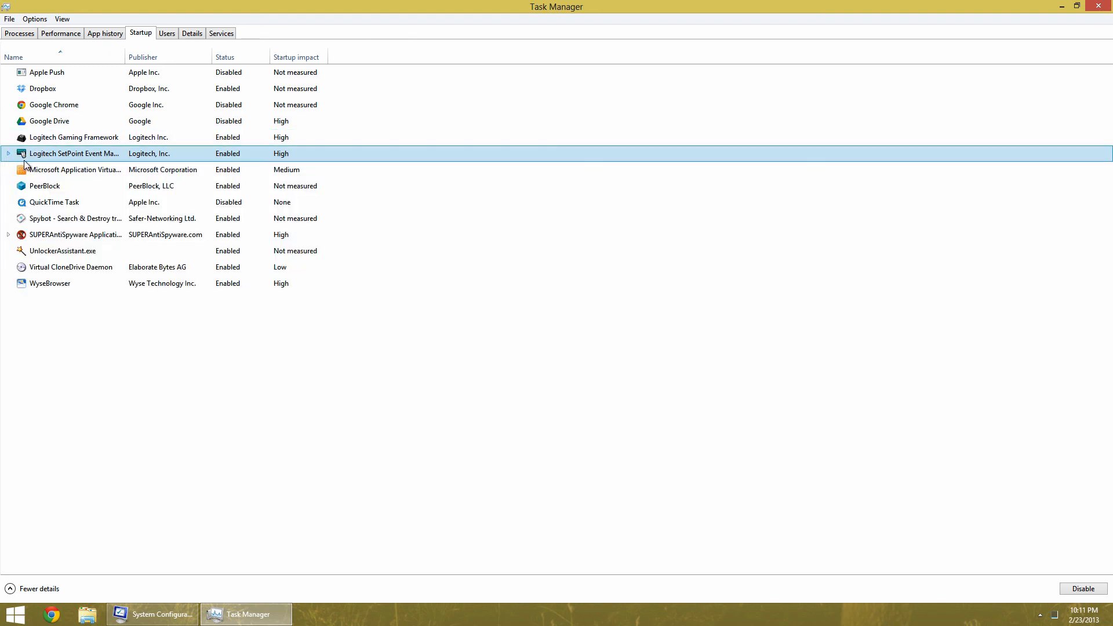
pyautogui.rightClick(70, 172)
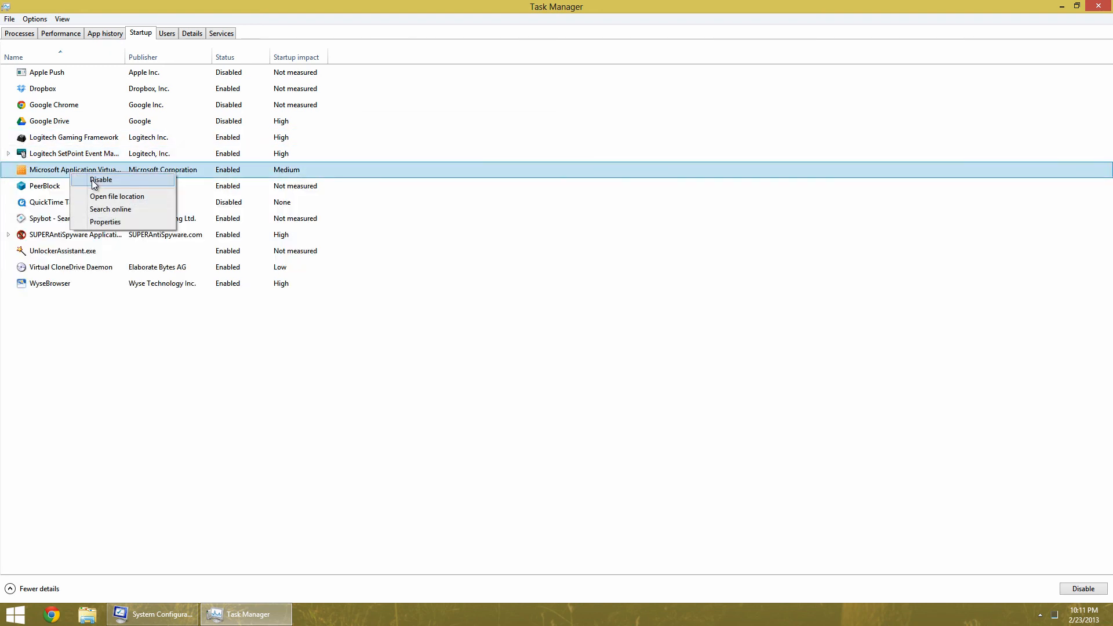
pyautogui.click(87, 179)
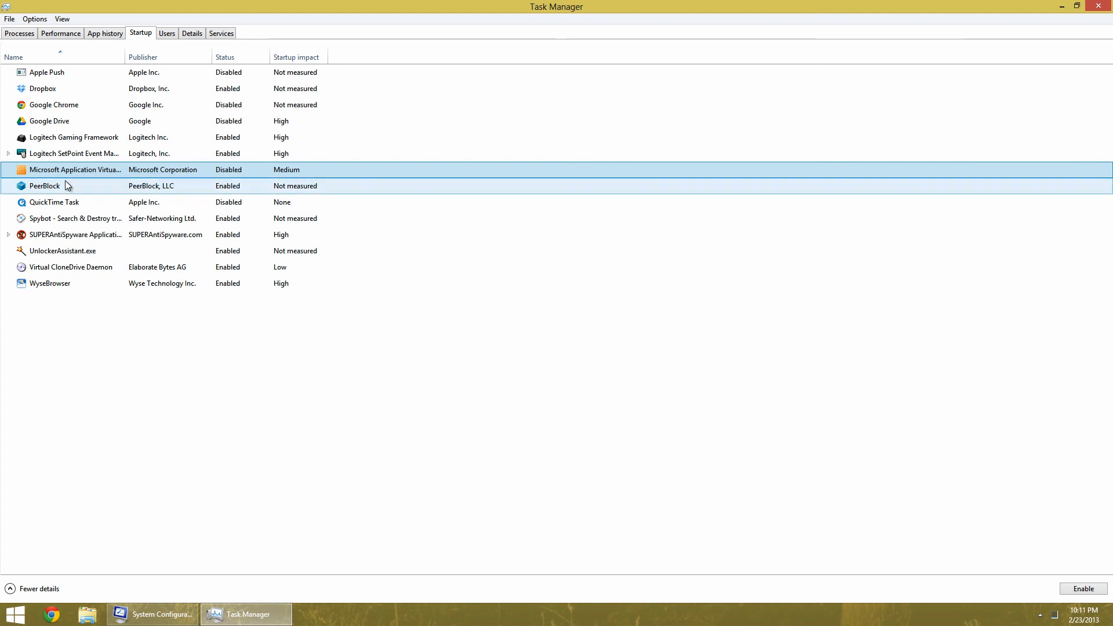
# Disable the WyseBrowser startup entry
pyautogui.click(8, 154)
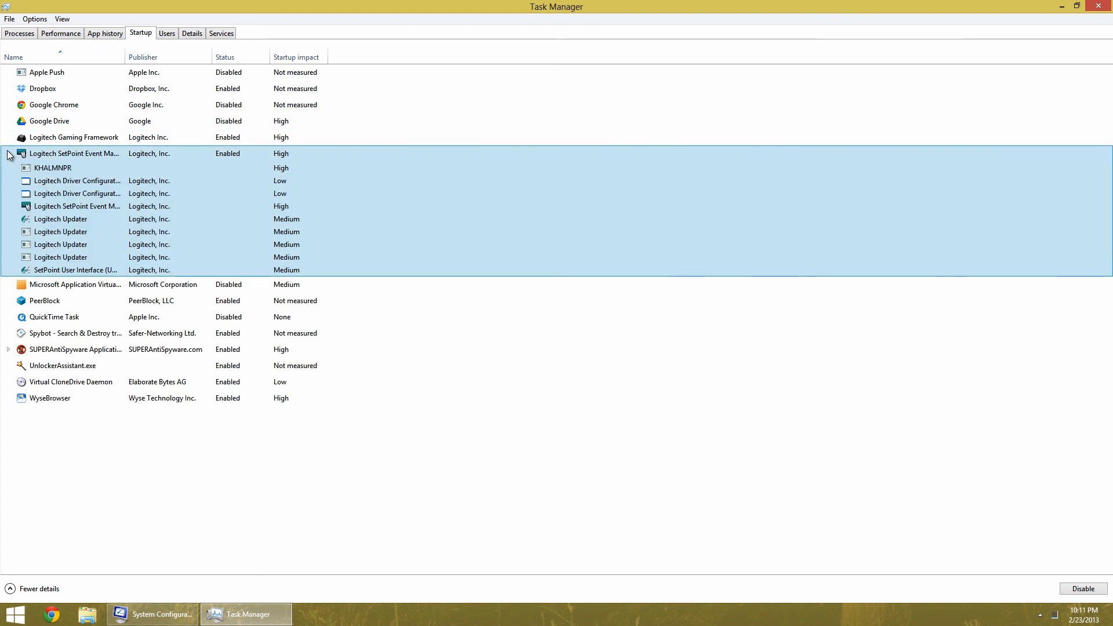
pyautogui.click(8, 154)
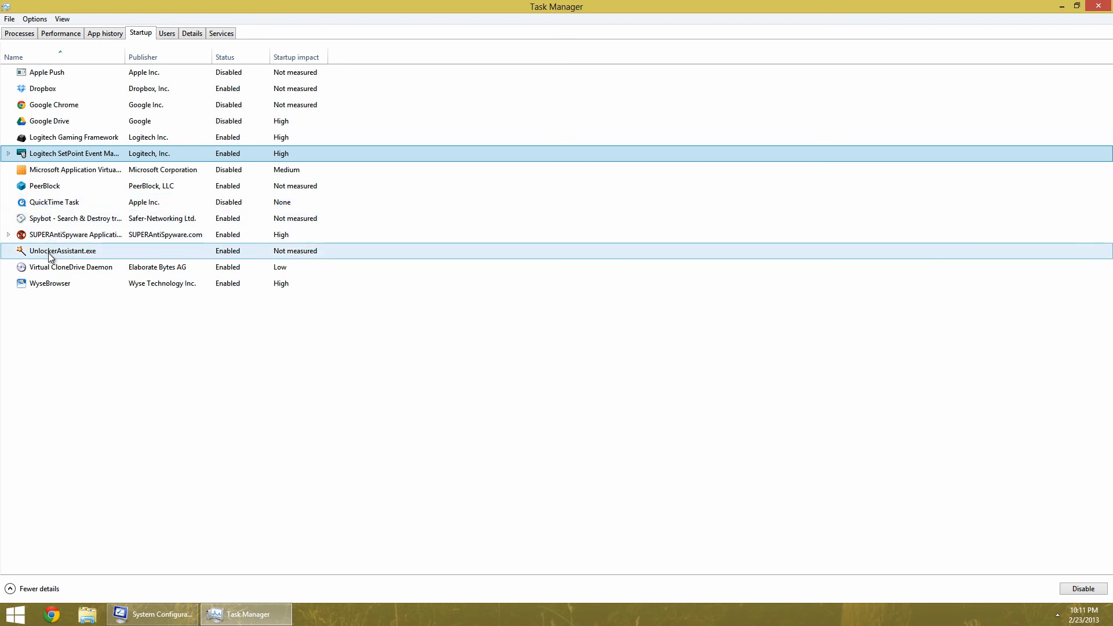
pyautogui.rightClick(44, 284)
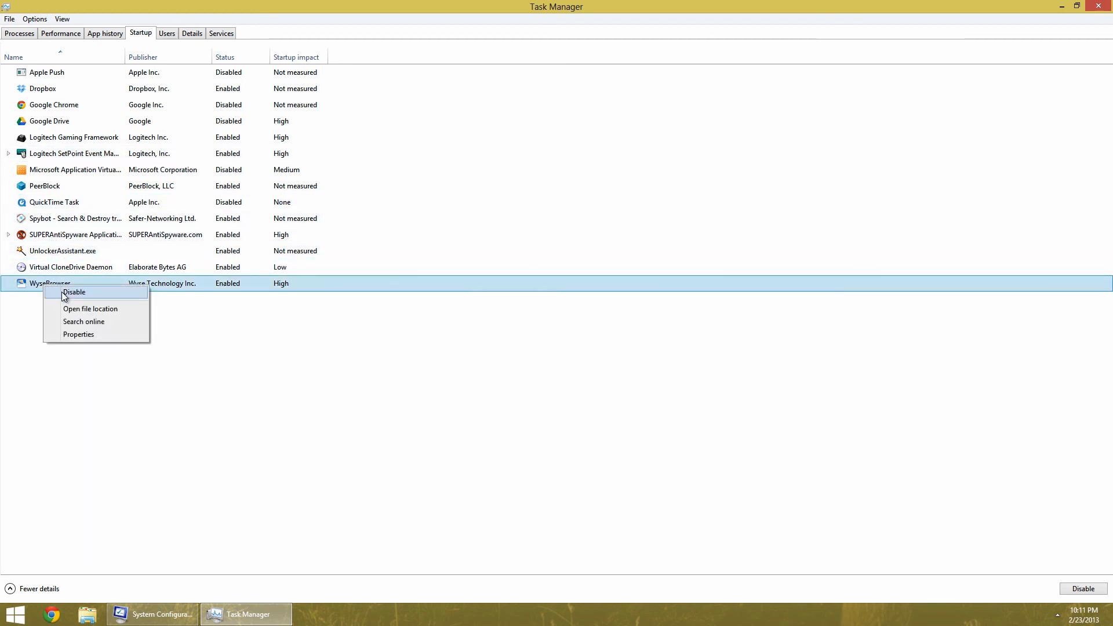
pyautogui.click(65, 293)
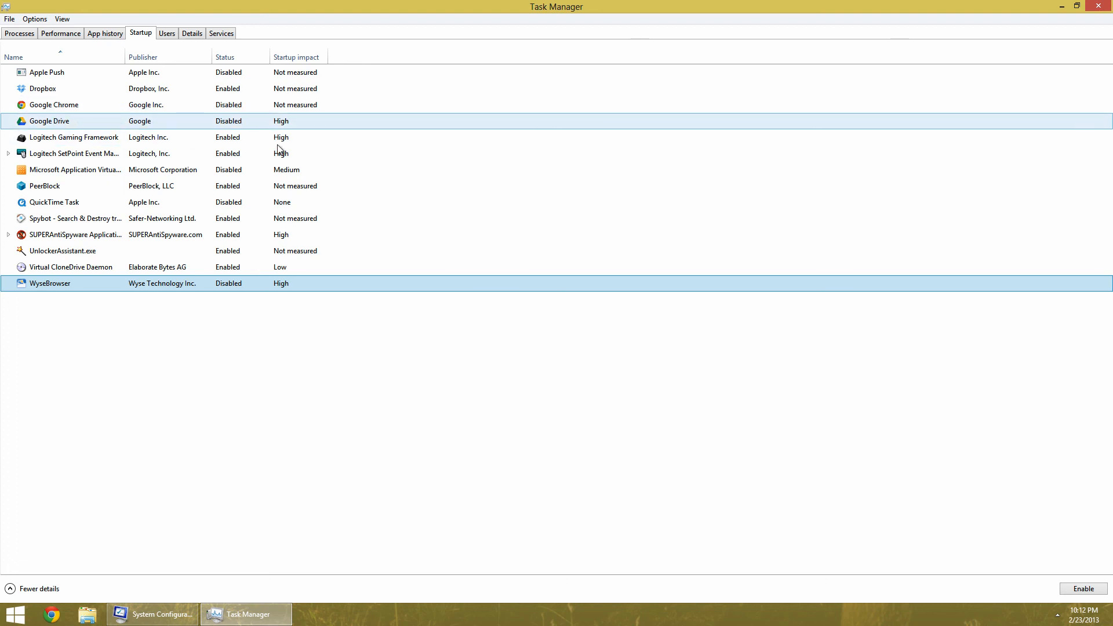
# Open the Computer window to view the drives, then close it
pyautogui.click(87, 614)
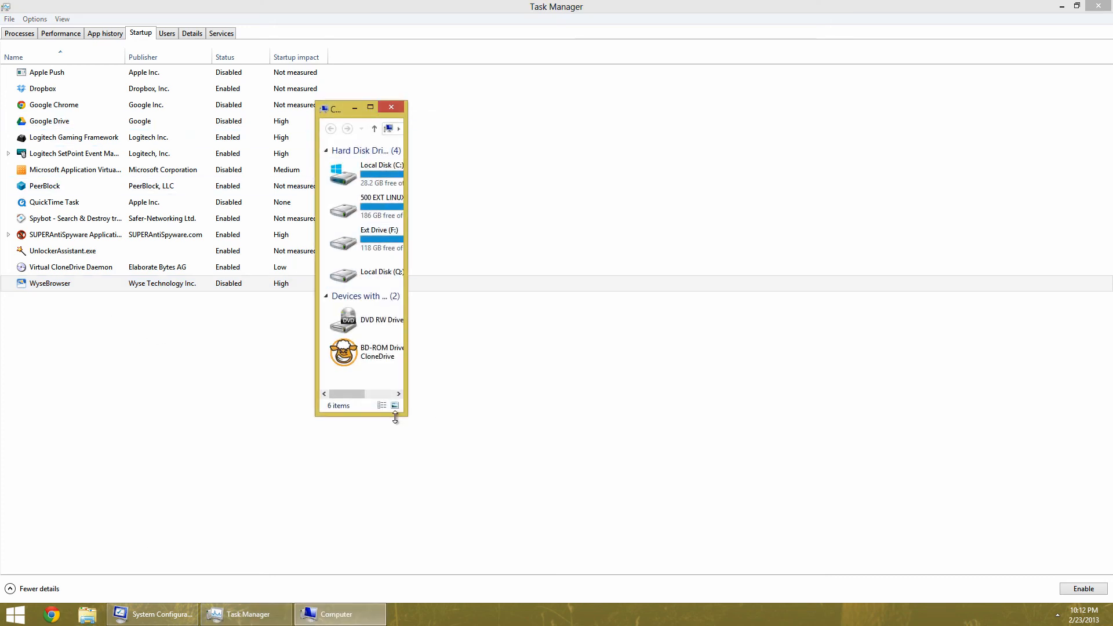
pyautogui.moveTo(400, 412); pyautogui.dragTo(1108, 602)
pyautogui.moveTo(483, 113); pyautogui.dragTo(225, 53)
pyautogui.moveTo(1108, 87); pyautogui.dragTo(1064, 87)
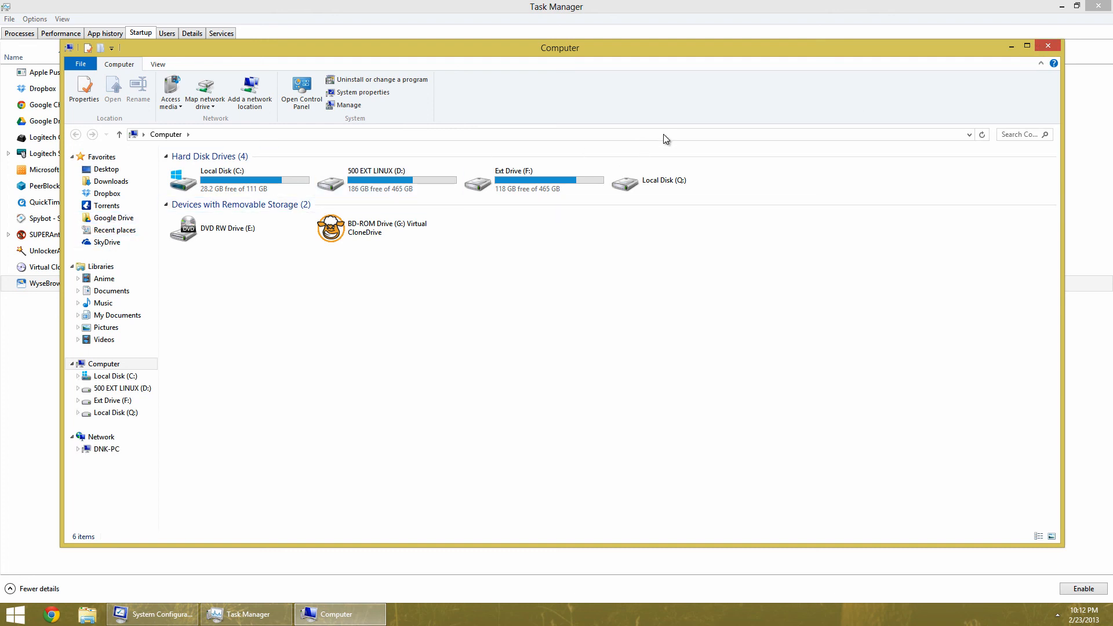
pyautogui.click(1048, 45)
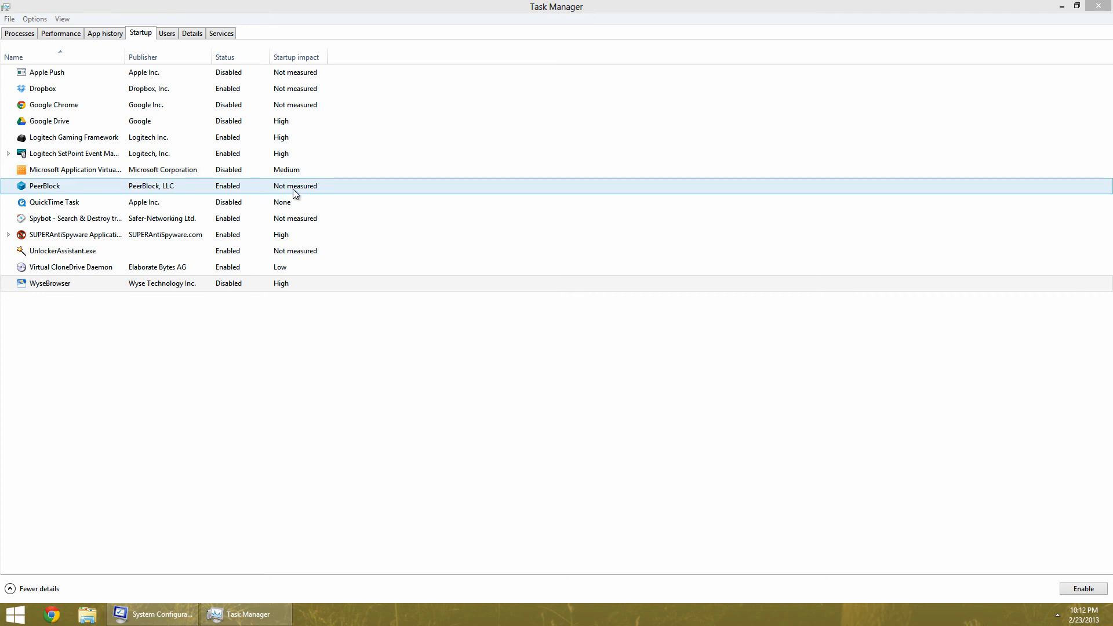
# Sort the startup entries by startup impact and review the high-impact ones
pyautogui.click(301, 56)
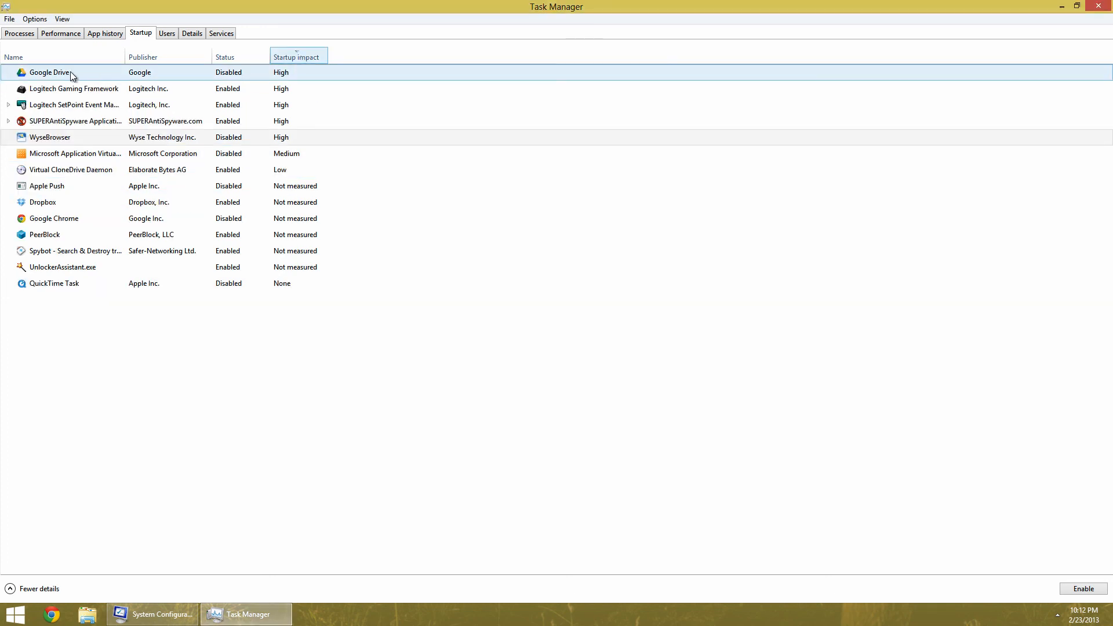
pyautogui.click(61, 93)
pyautogui.click(54, 121)
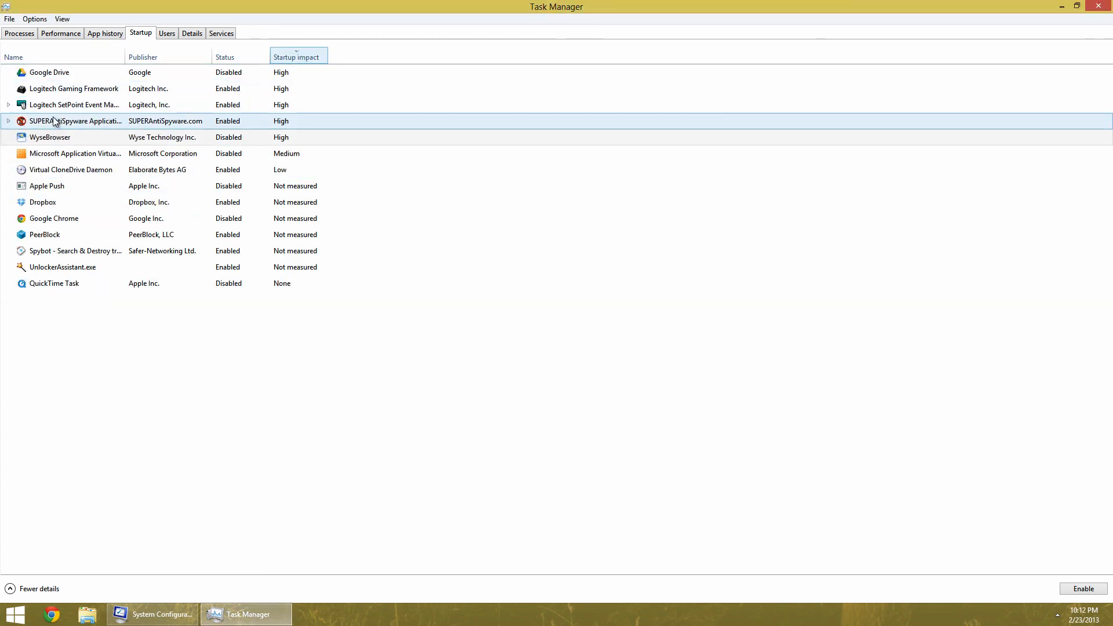
pyautogui.click(51, 137)
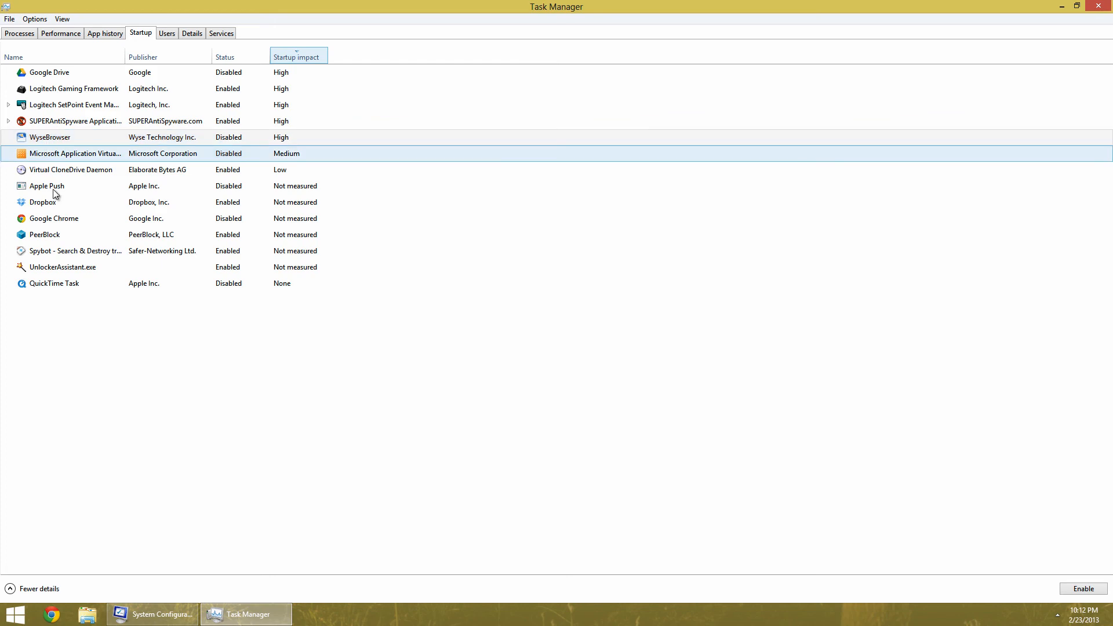
# Close Task Manager and cancel the System Configuration dialog
pyautogui.doubleClick(844, 6)
pyautogui.click(1064, 97)
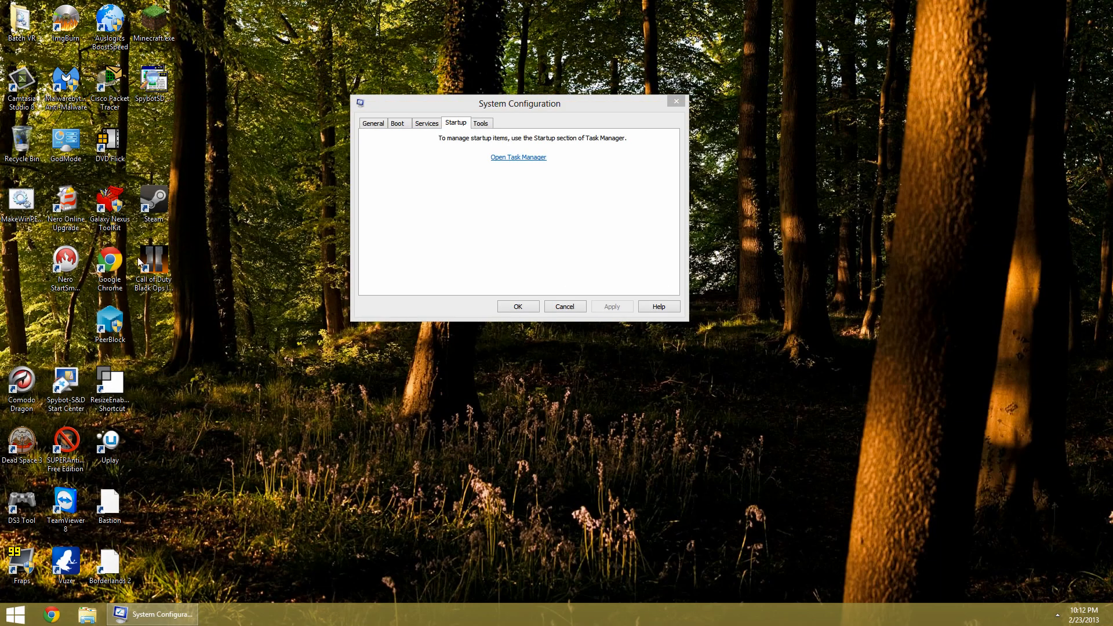
pyautogui.click(563, 308)
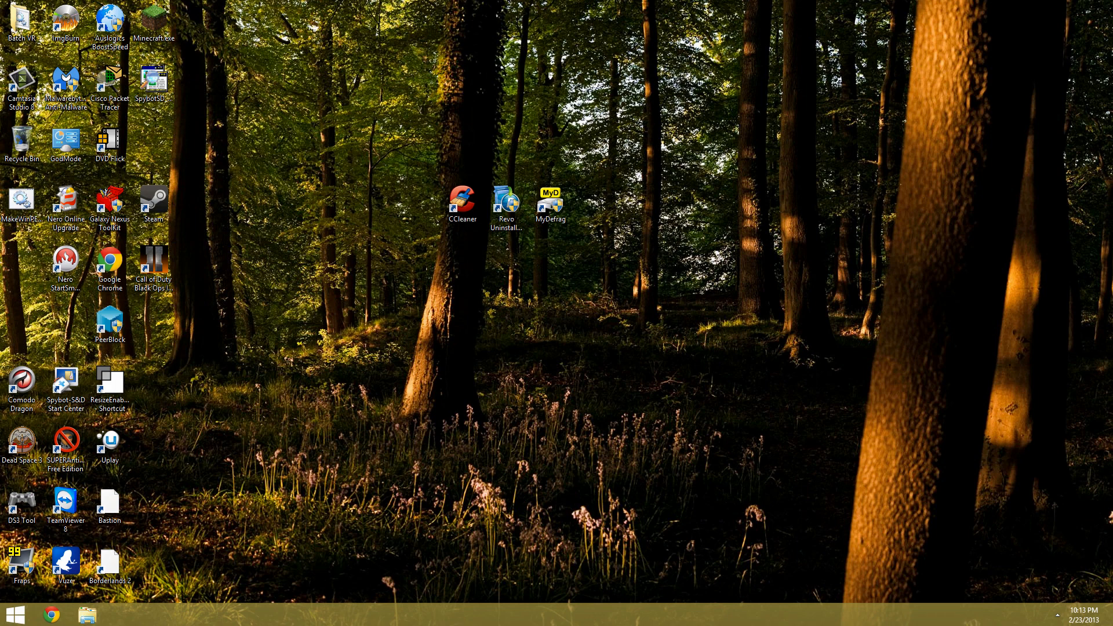
pyautogui.click(17, 616)
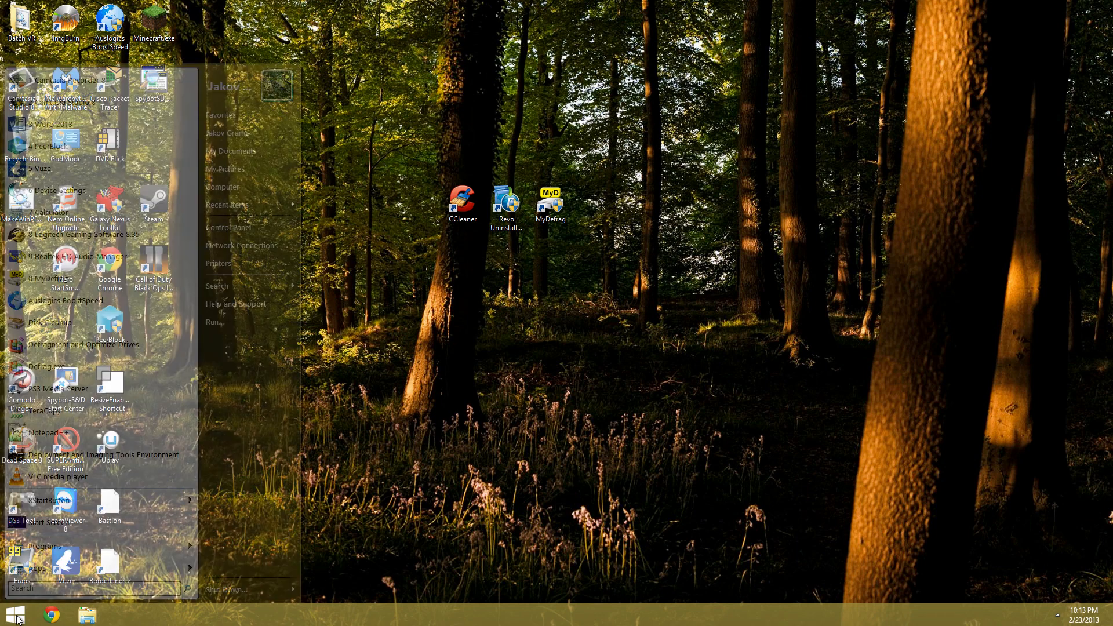
pyautogui.click(617, 416)
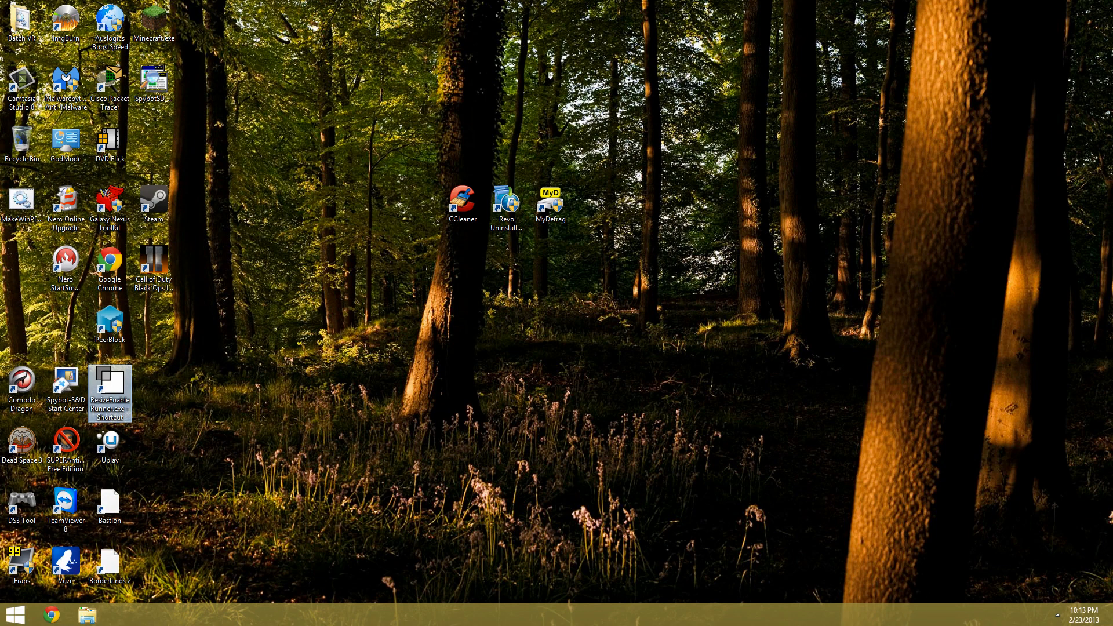
# Open PC settings and check Windows Update for new updates
pyautogui.moveTo(1111, 456)
pyautogui.click(1088, 432)
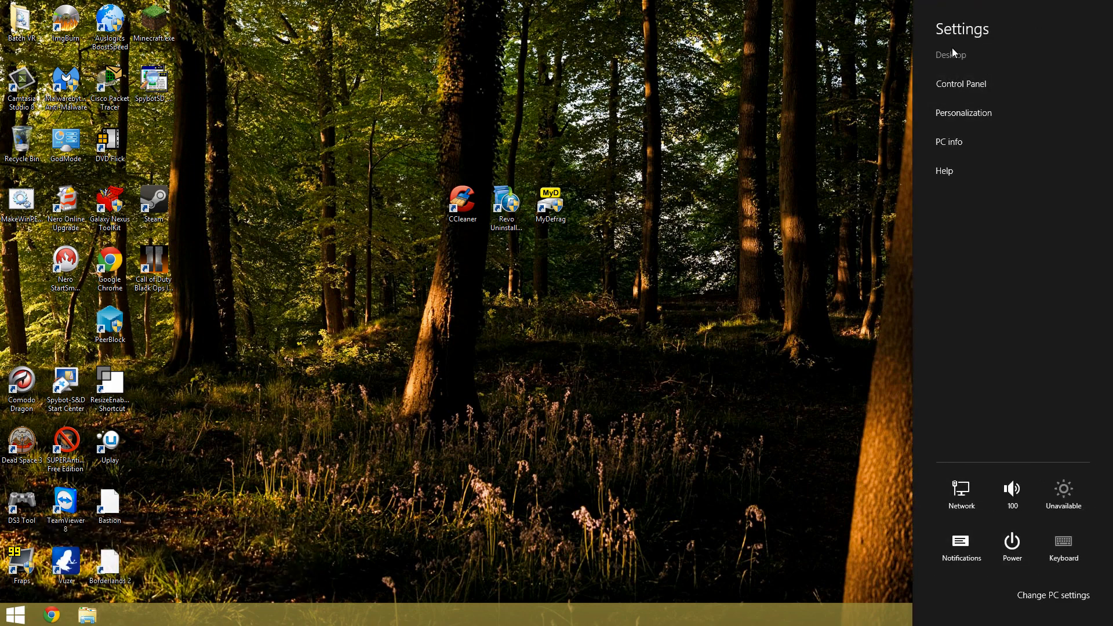
pyautogui.click(1050, 595)
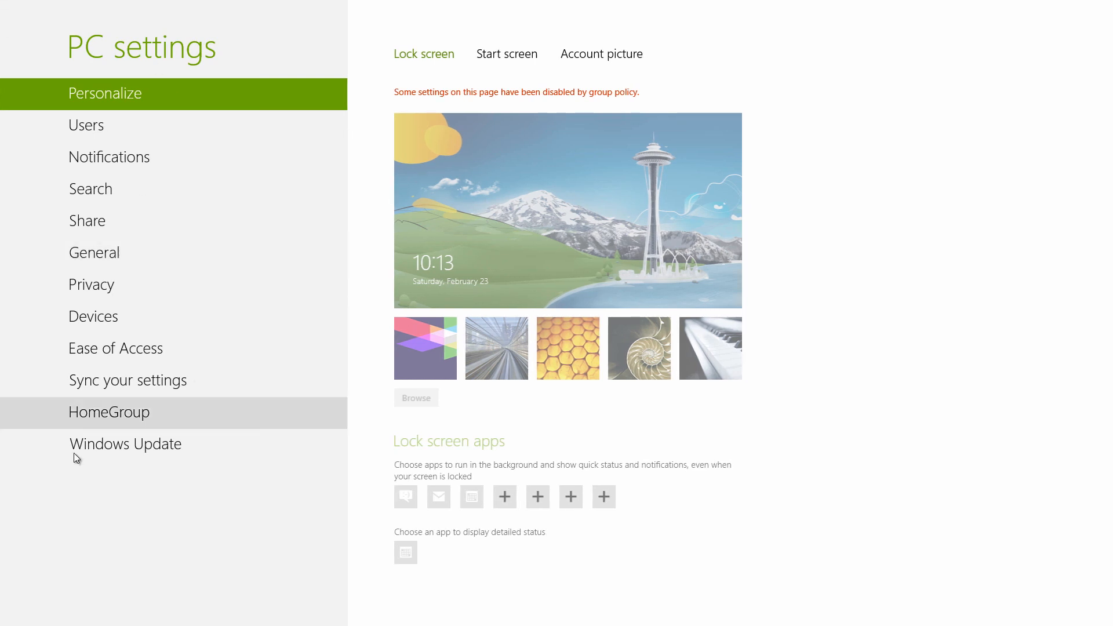
pyautogui.click(123, 454)
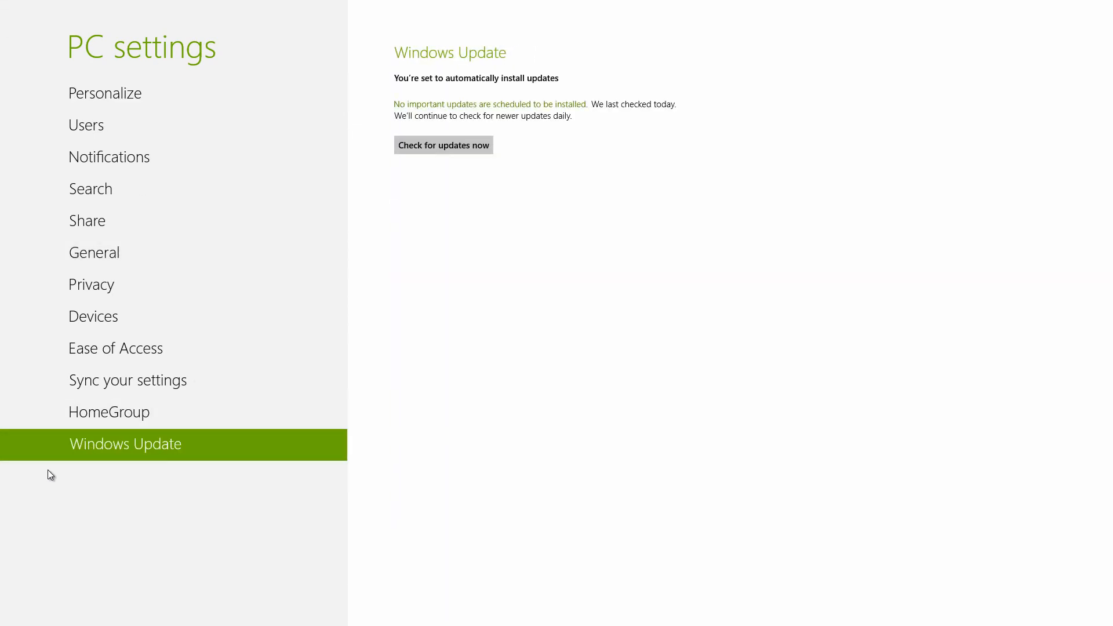
pyautogui.click(429, 145)
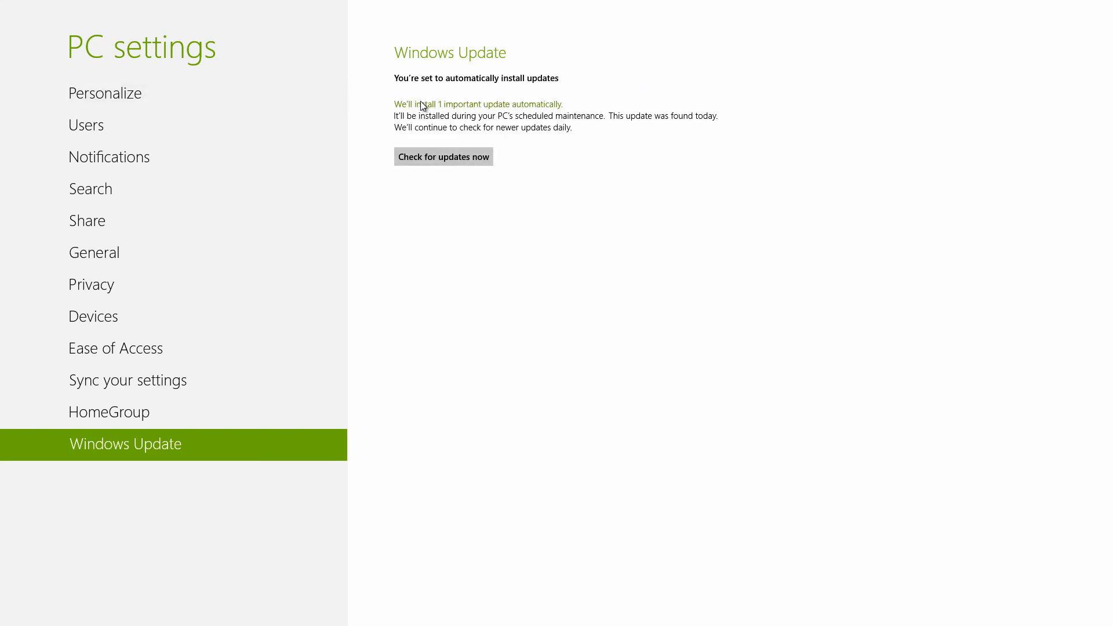
# Install the important Windows Defender definition update
pyautogui.click(420, 104)
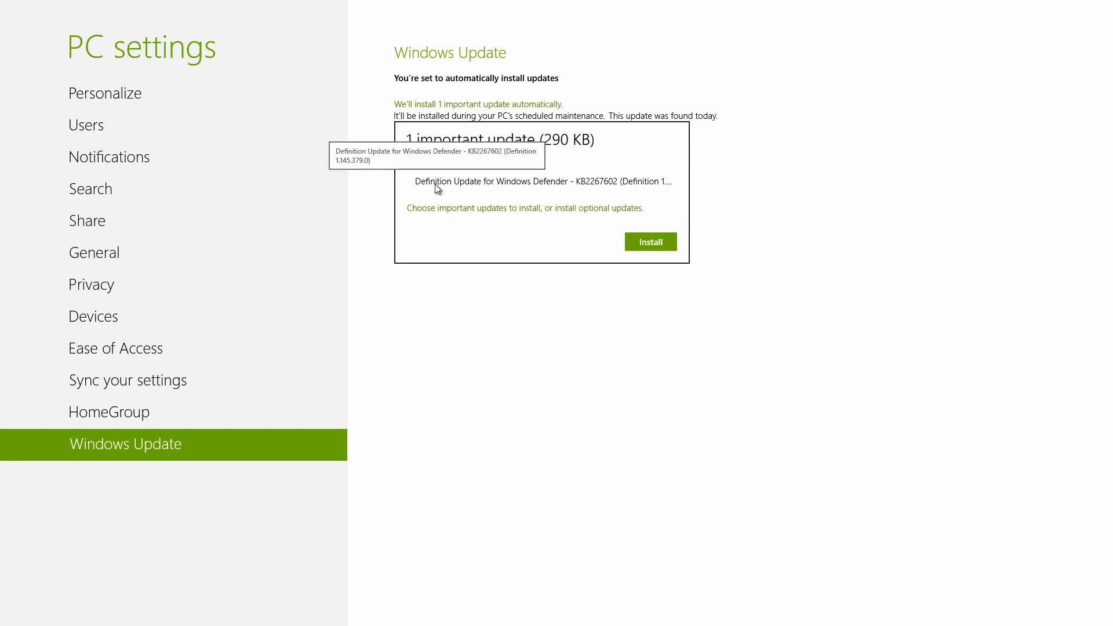
pyautogui.click(650, 242)
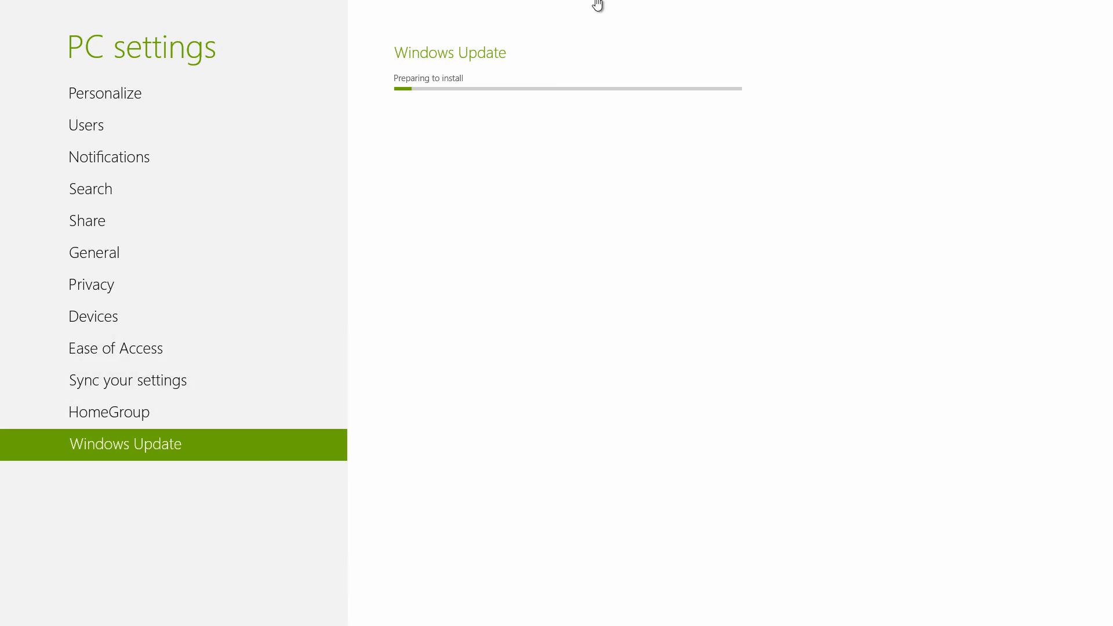
# Close PC settings and return to the desktop
pyautogui.moveTo(539, 3); pyautogui.dragTo(513, 621)
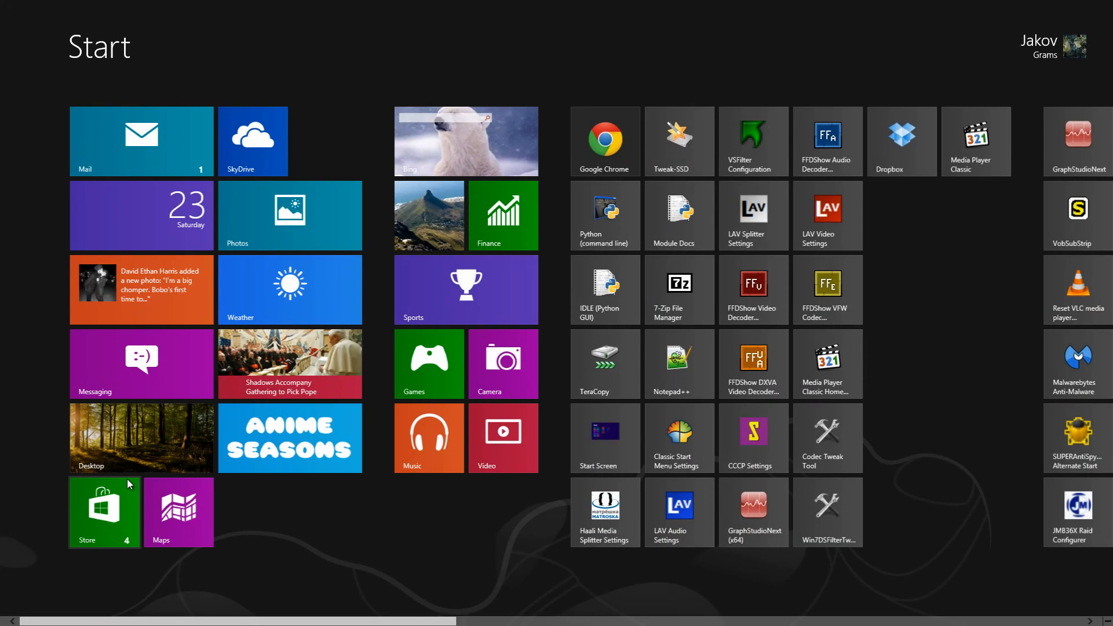
pyautogui.click(127, 444)
pyautogui.click(24, 607)
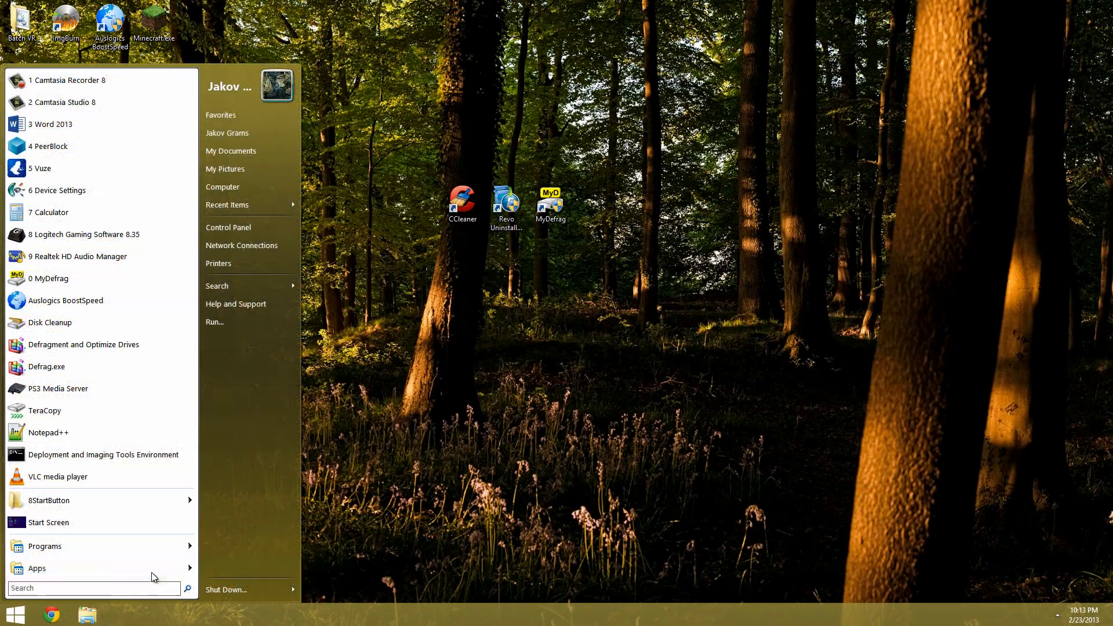
pyautogui.moveTo(155, 570)
pyautogui.click(231, 483)
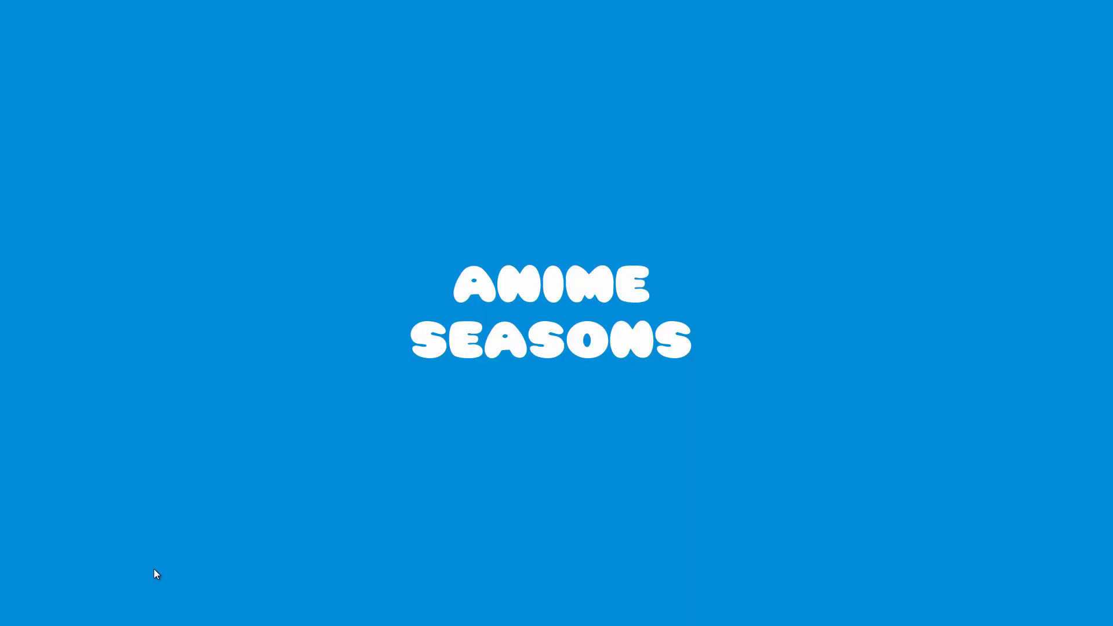
pyautogui.moveTo(515, 1); pyautogui.dragTo(565, 624)
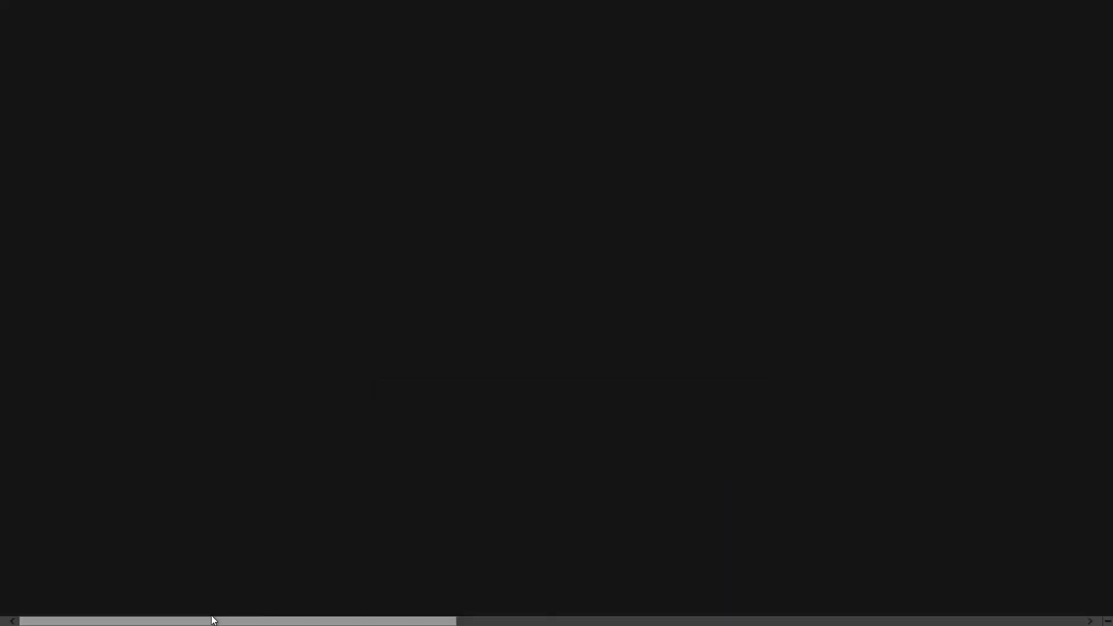
pyautogui.click(128, 417)
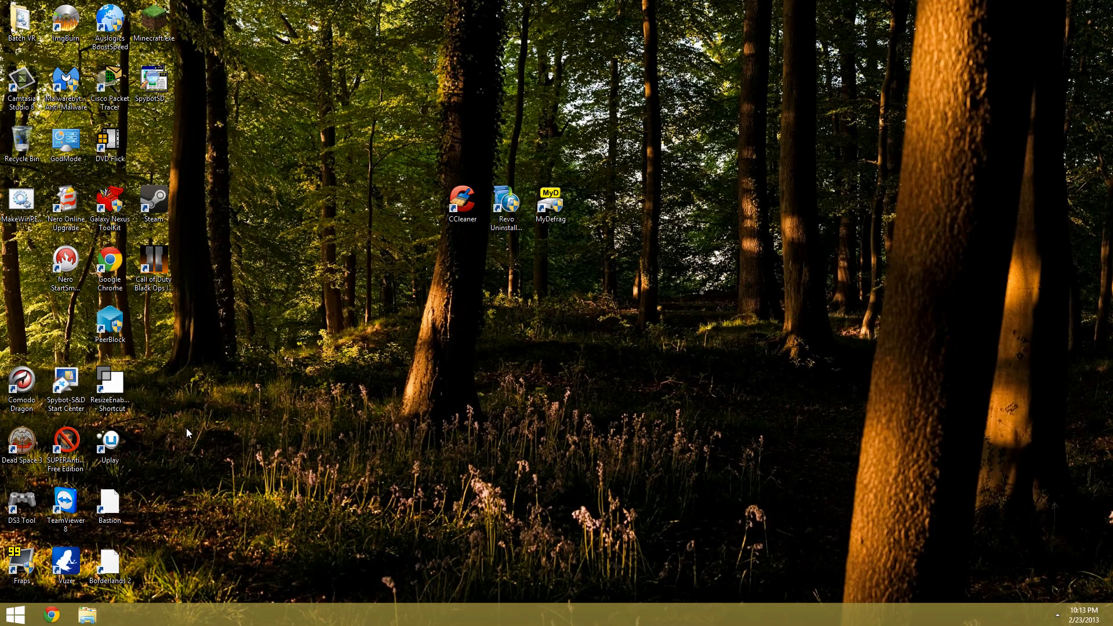
# Search the Start menu for update, then dismiss it
pyautogui.press('super')
pyautogui.write('update')
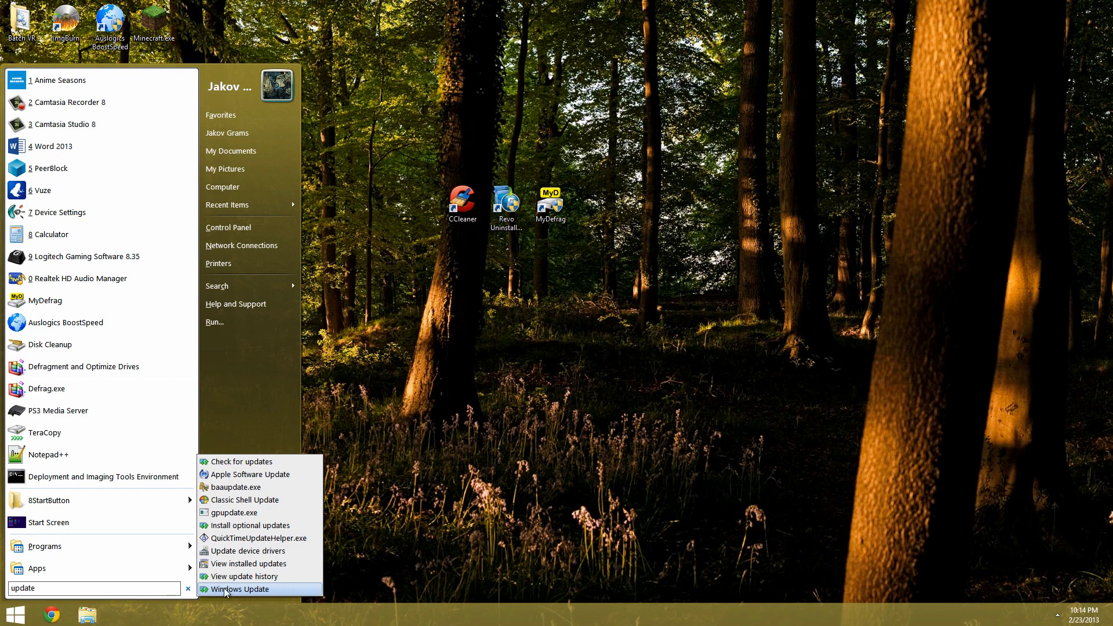
pyautogui.press('Escape')
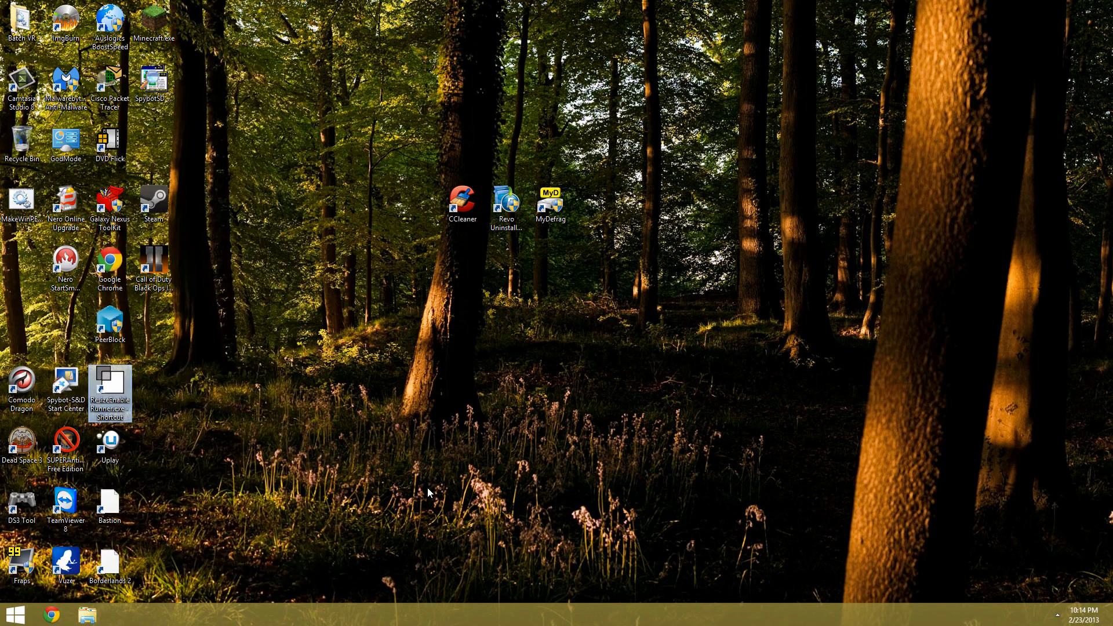
# Launch MyDefrag from its desktop shortcut and move its window into view
pyautogui.click(269, 400)
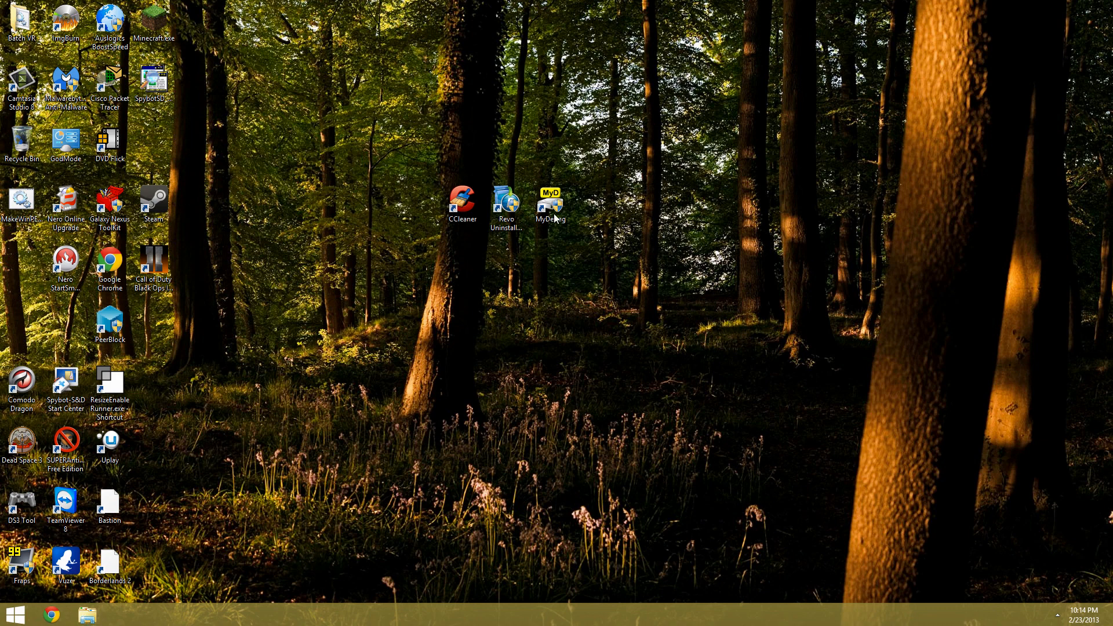
pyautogui.moveTo(353, 138); pyautogui.dragTo(598, 254)
pyautogui.click(609, 259)
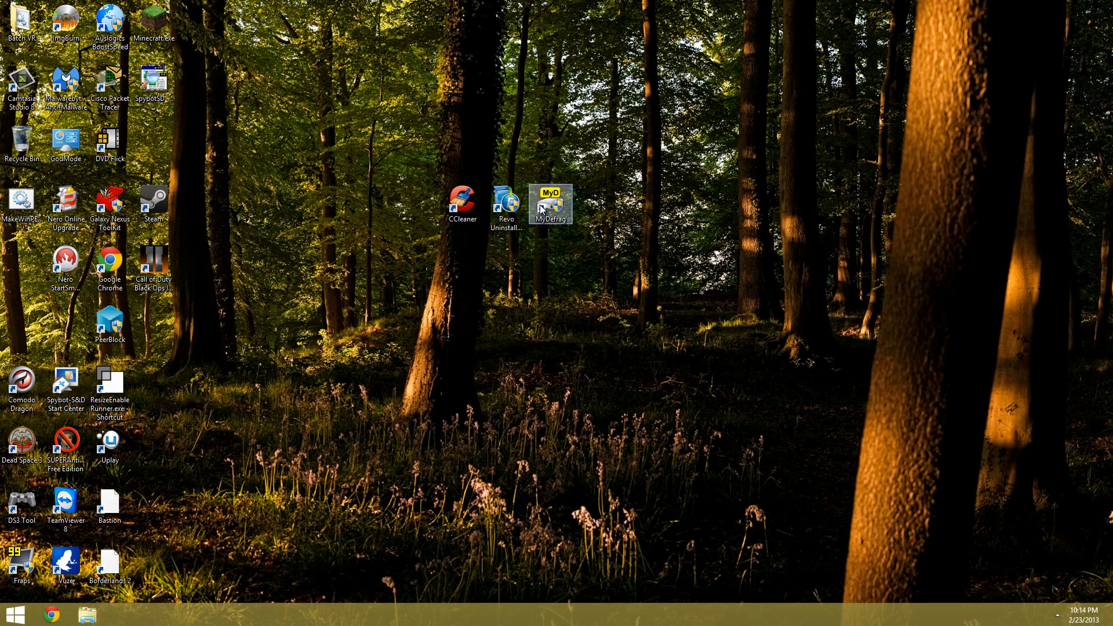
pyautogui.doubleClick(540, 210)
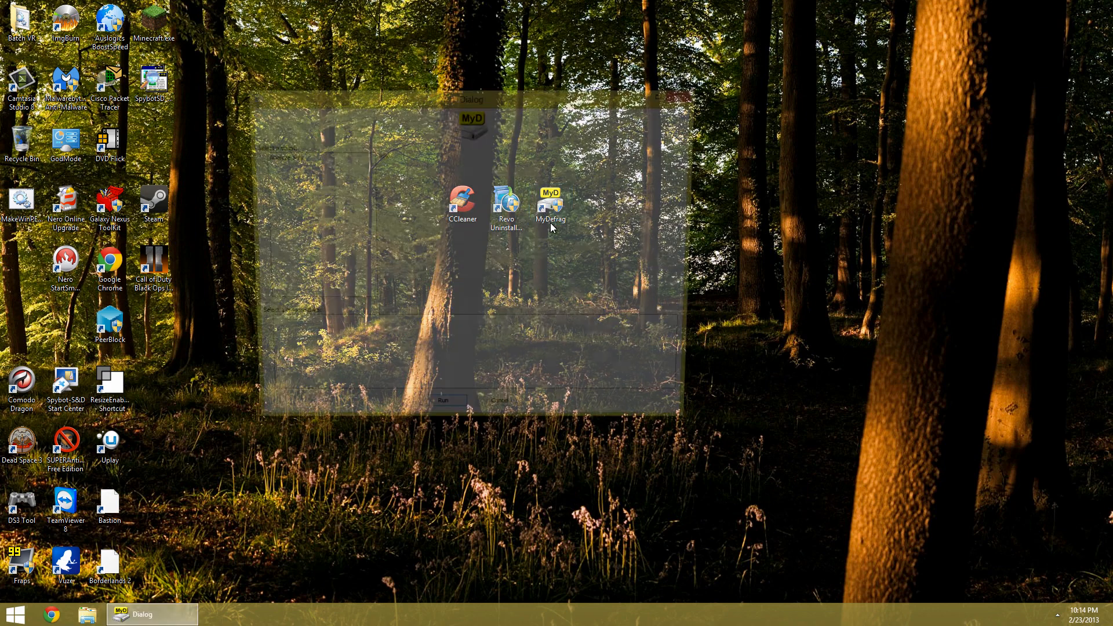
pyautogui.moveTo(526, 108); pyautogui.dragTo(544, 245)
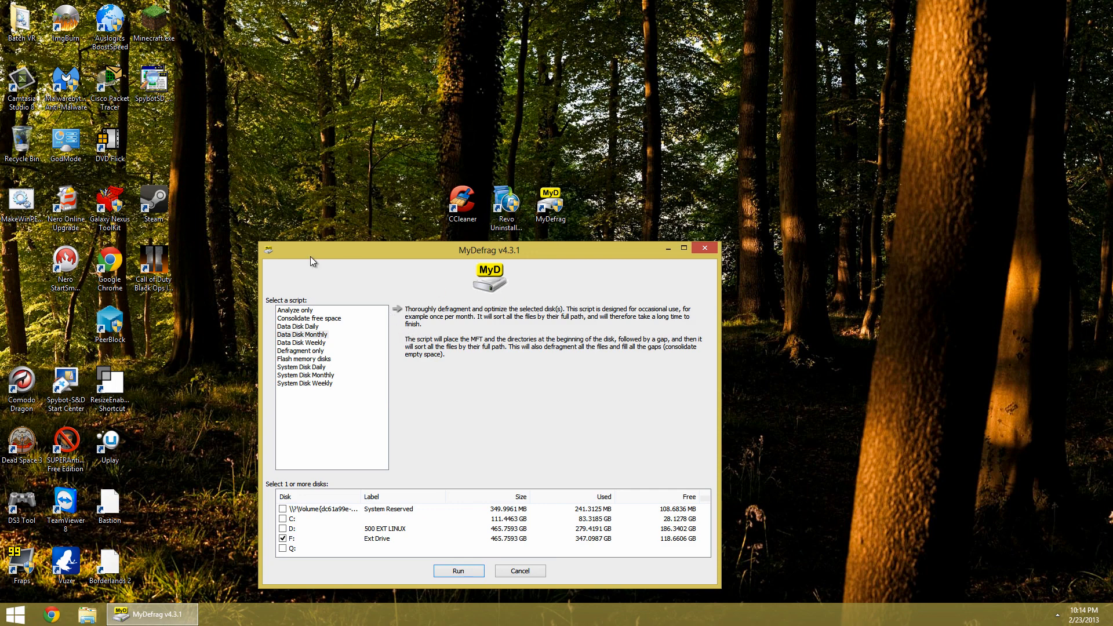
# Move the MyDefrag window and select the Analyze only script to read its description
pyautogui.moveTo(310, 245); pyautogui.dragTo(280, 236)
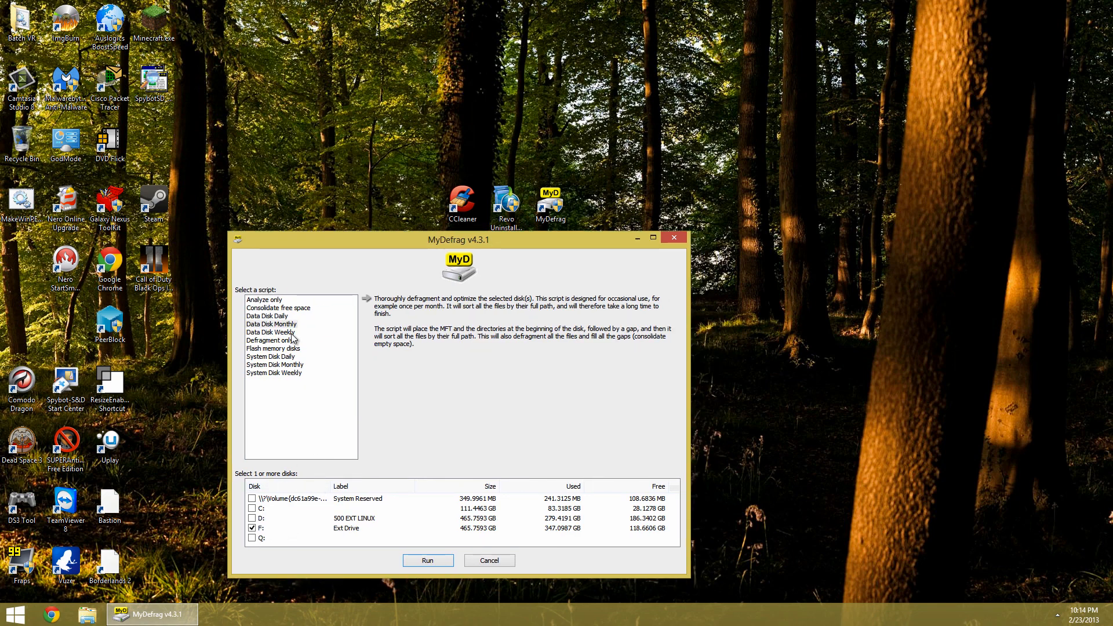
pyautogui.click(265, 300)
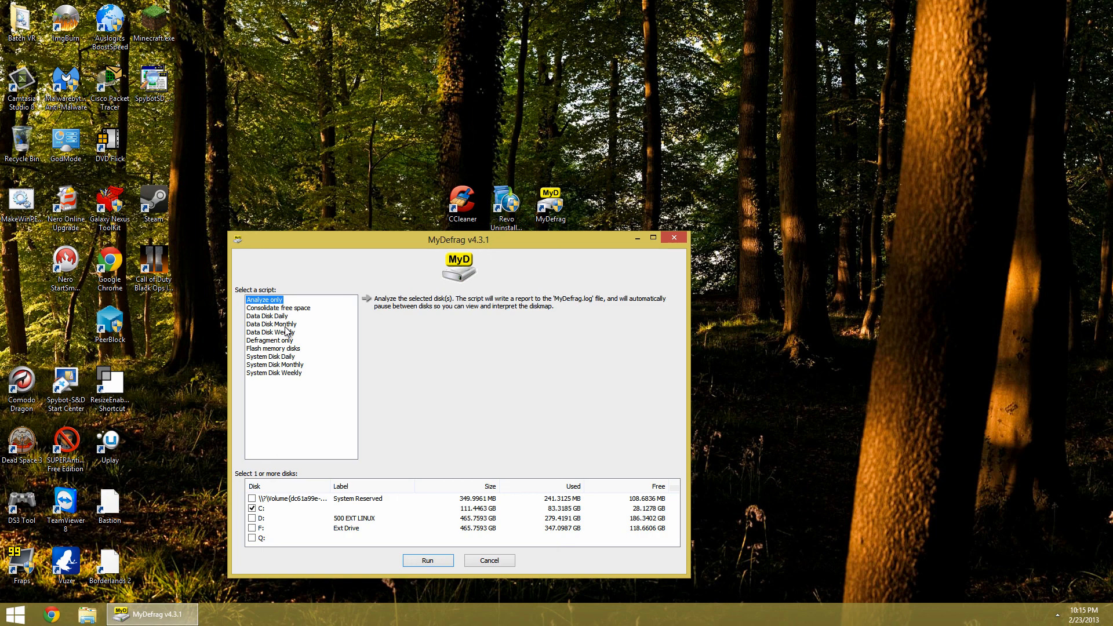
# Open Computer in File Explorer, browse the 500 EXT LINUX (D:) drive, and close the window
pyautogui.click(91, 615)
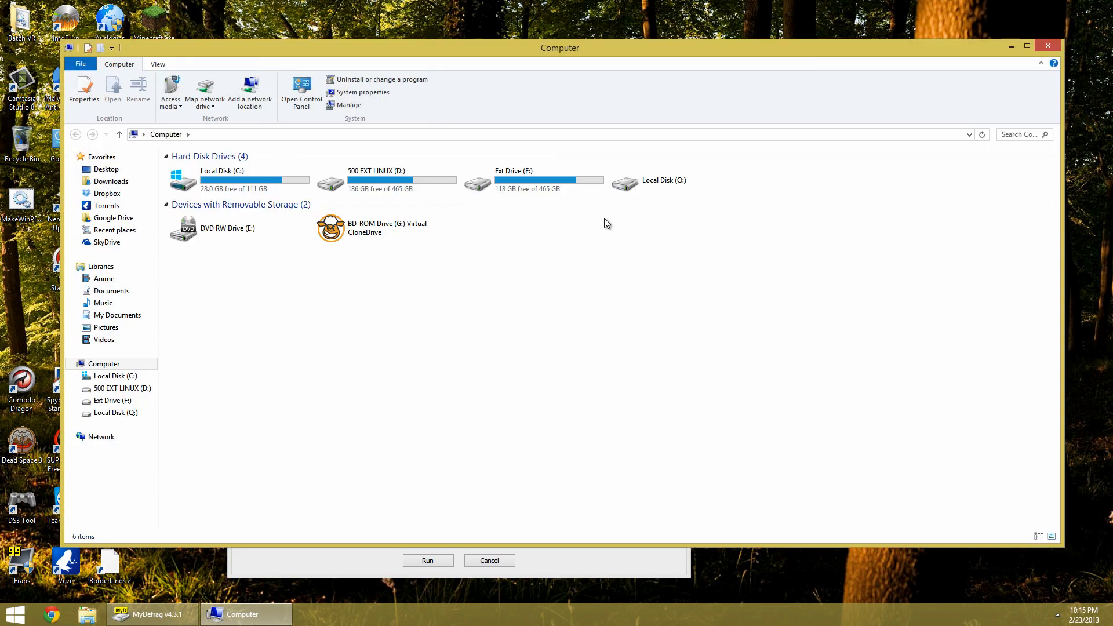
pyautogui.doubleClick(397, 178)
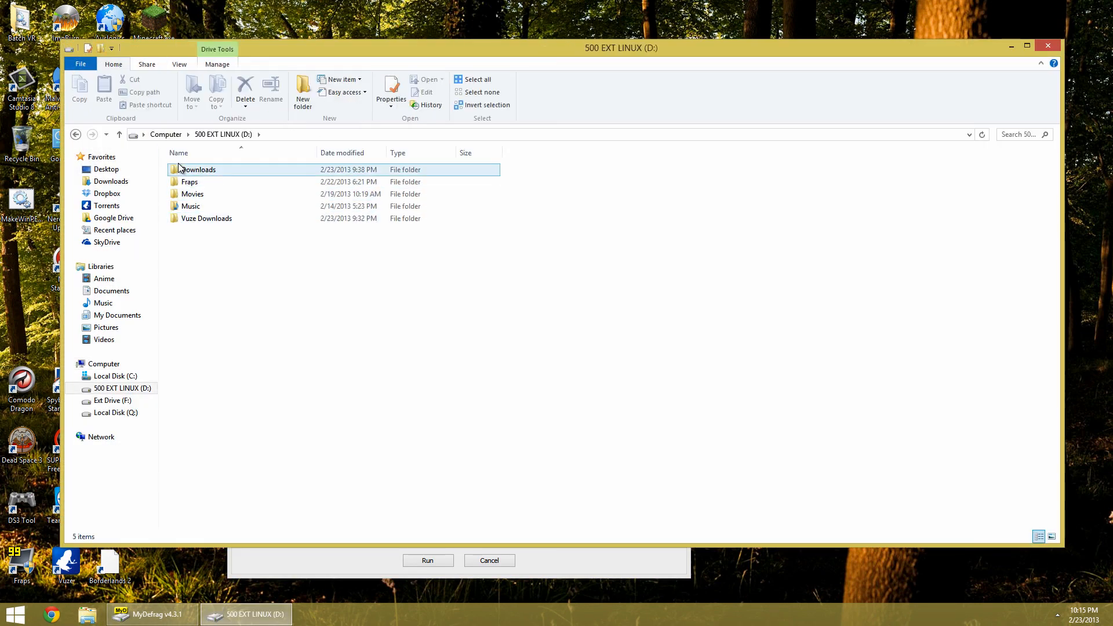
pyautogui.click(92, 135)
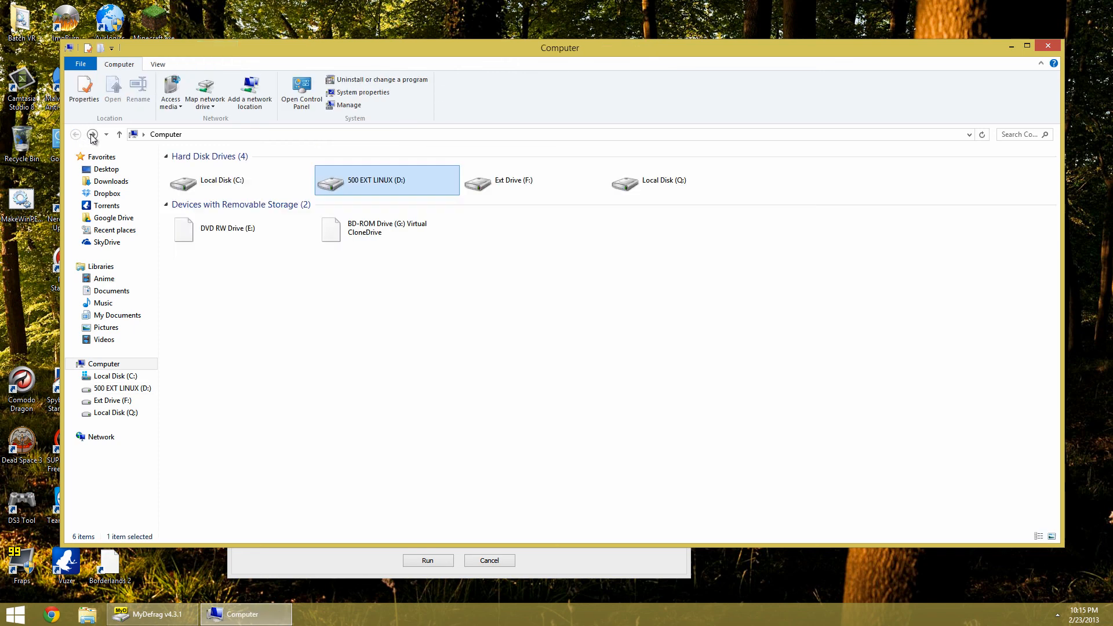
pyautogui.click(1048, 47)
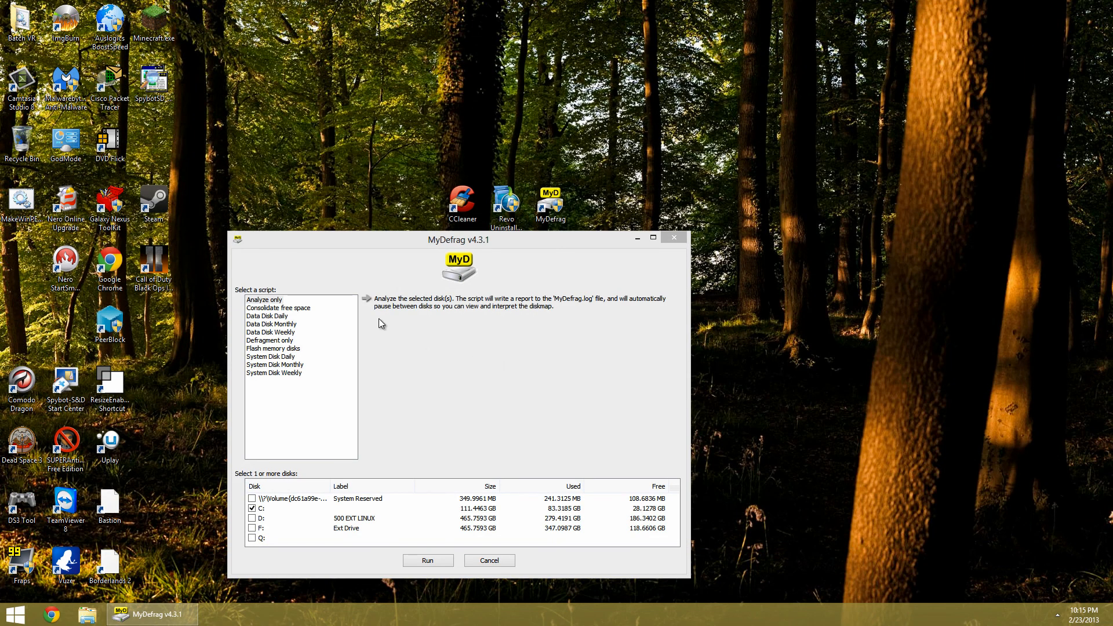
# Select the Flash memory disks script and briefly reopen and close the Computer window
pyautogui.click(285, 349)
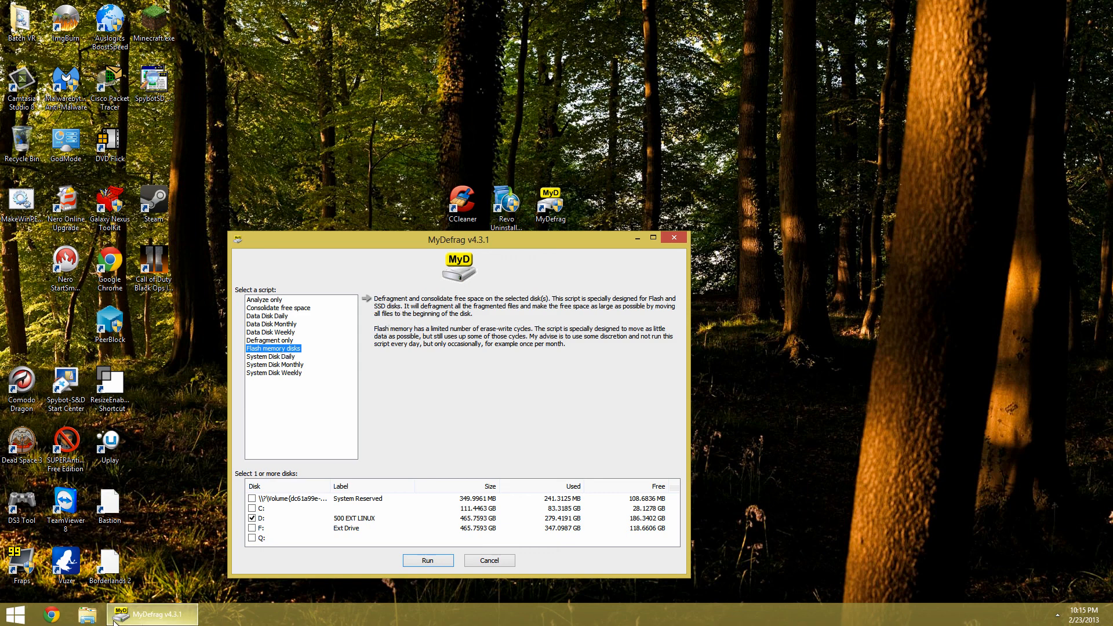
pyautogui.click(90, 617)
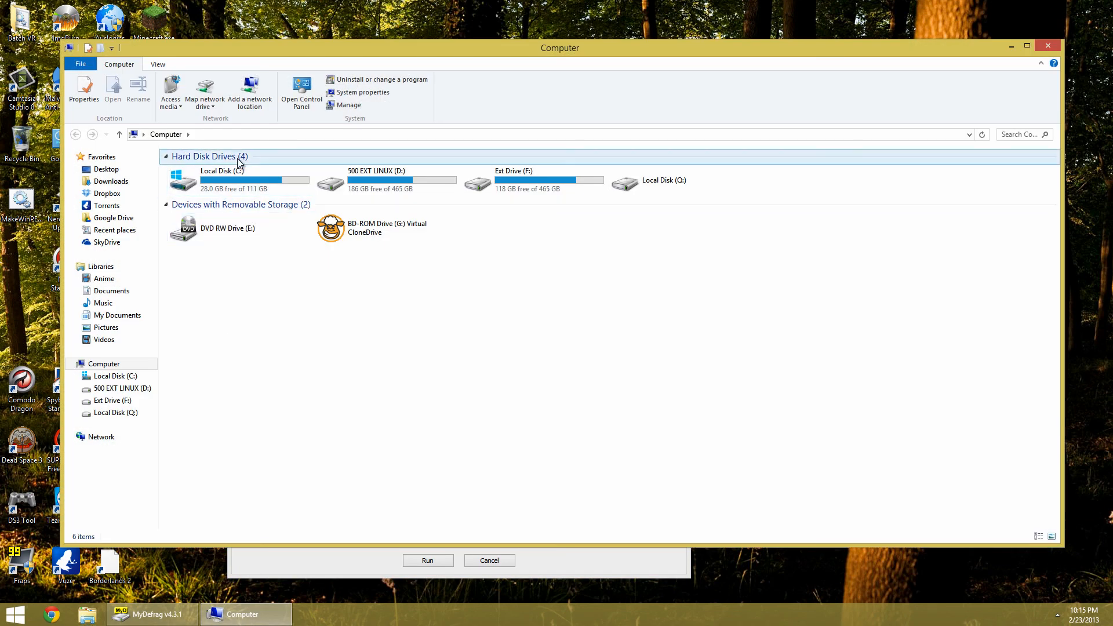
pyautogui.click(1048, 46)
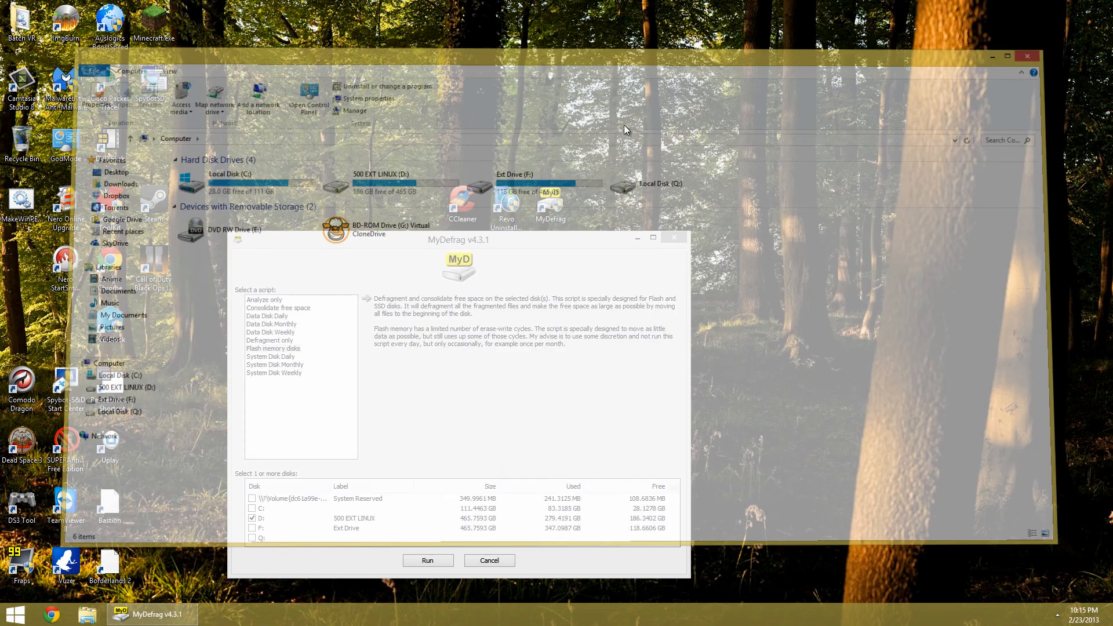
# Compare the MyDefrag script descriptions, especially System Disk Daily, System Disk Weekly and System Disk Monthly
pyautogui.click(267, 341)
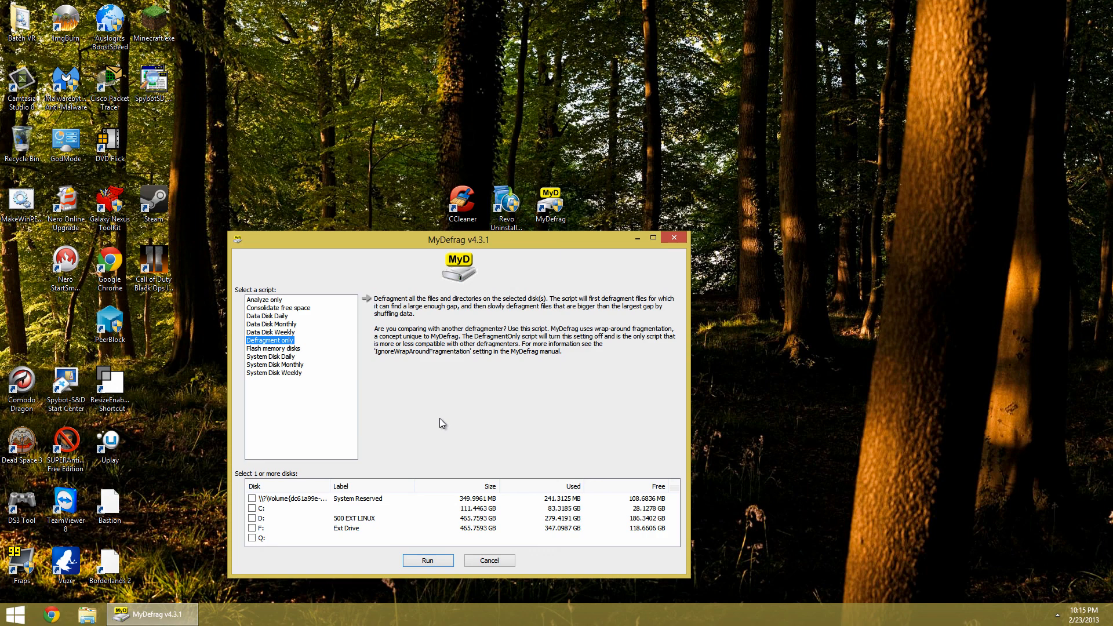
pyautogui.click(272, 348)
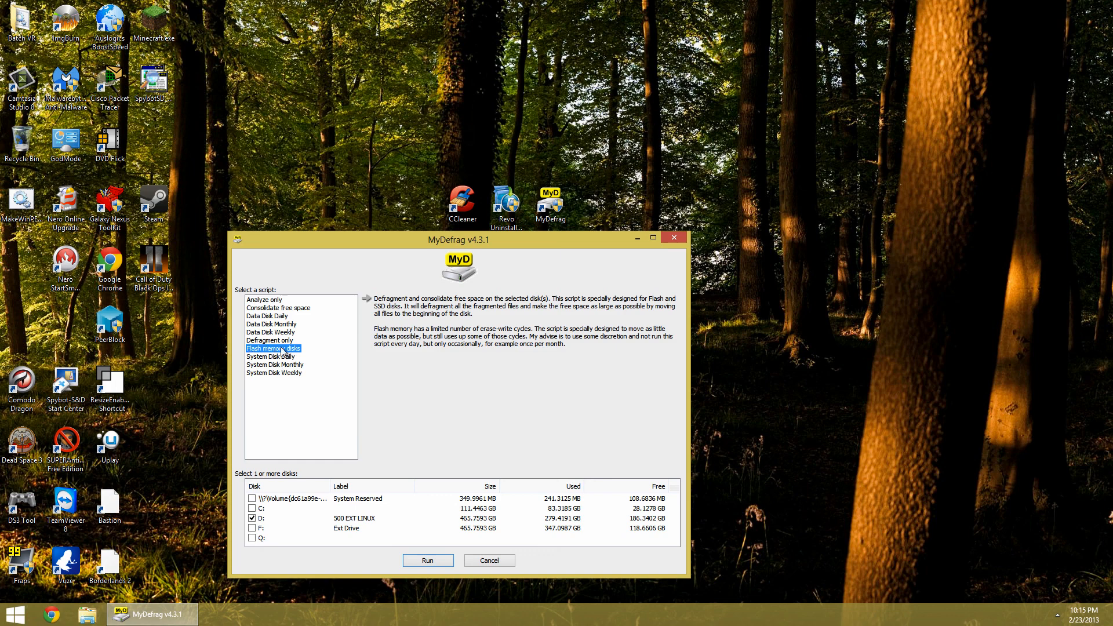
pyautogui.click(267, 316)
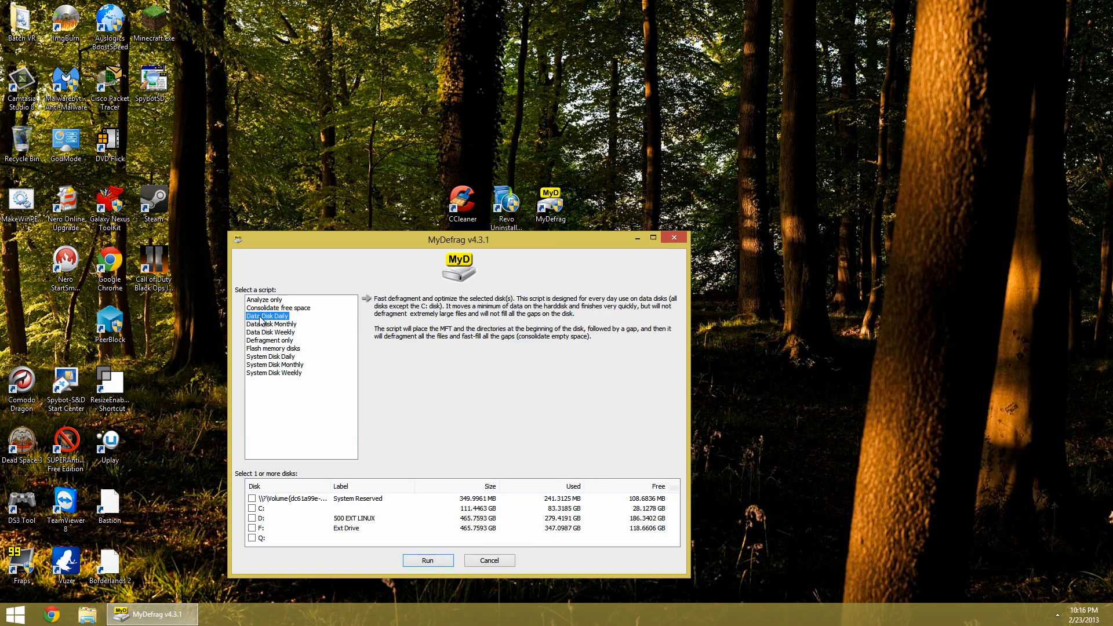
pyautogui.click(274, 356)
pyautogui.click(273, 373)
pyautogui.click(275, 357)
pyautogui.click(274, 366)
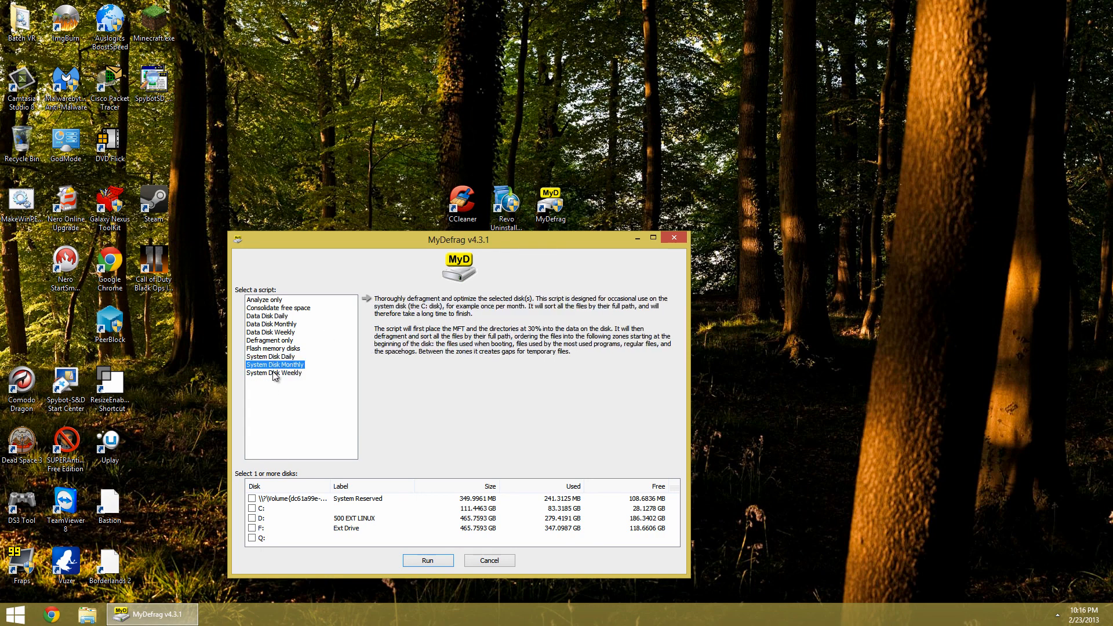
pyautogui.click(273, 373)
pyautogui.click(270, 367)
pyautogui.click(269, 359)
pyautogui.click(269, 367)
pyautogui.click(281, 373)
pyautogui.click(280, 357)
pyautogui.click(280, 364)
pyautogui.click(281, 356)
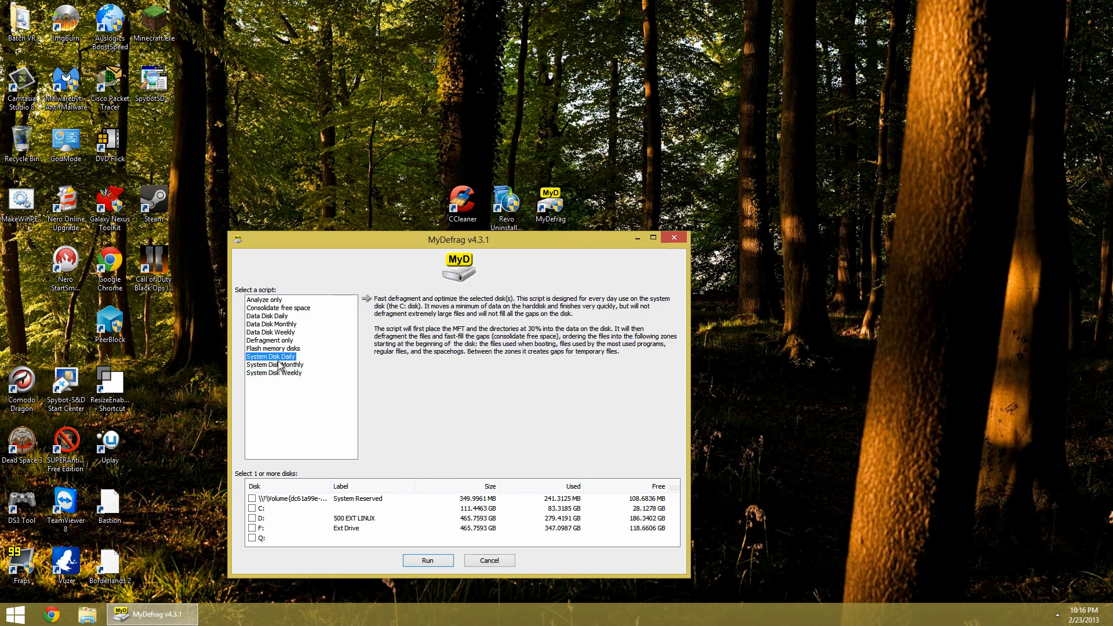
pyautogui.click(280, 365)
pyautogui.click(280, 357)
pyautogui.click(278, 365)
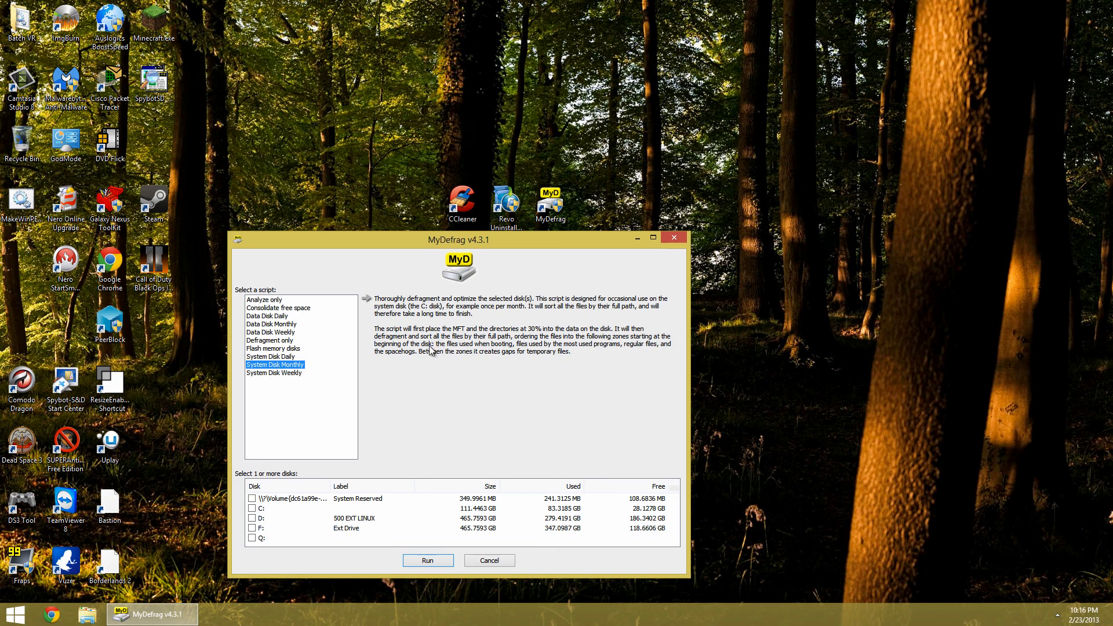
# Move the MyDefrag dialog, review more scripts with the D: drive ticked, and cancel the dialog
pyautogui.moveTo(408, 249); pyautogui.dragTo(392, 255)
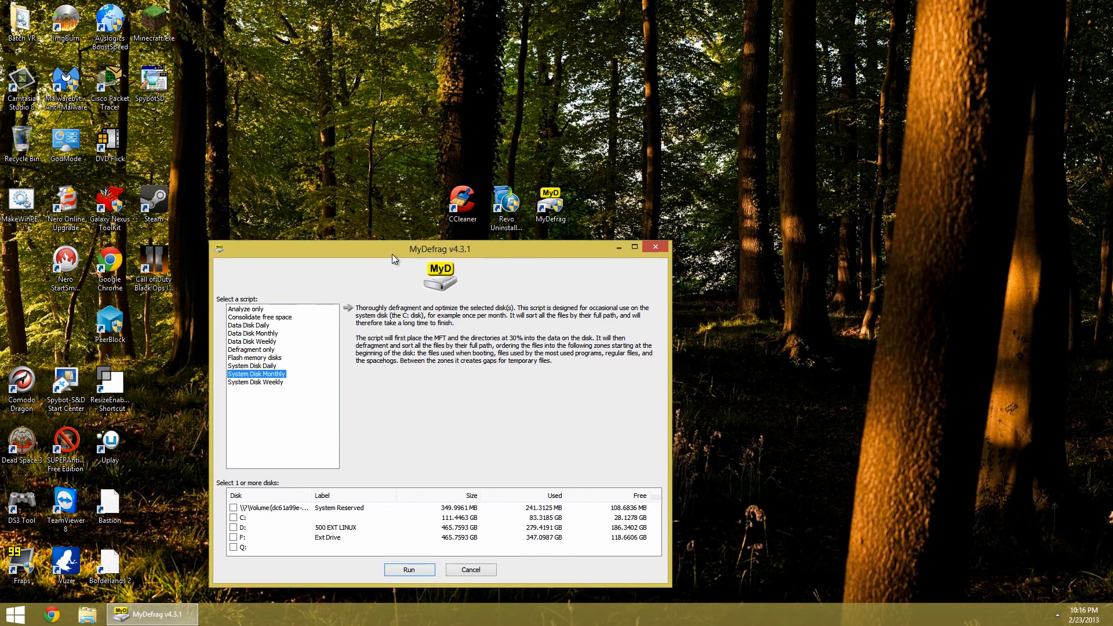
pyautogui.press('Up')
pyautogui.press('Up')
pyautogui.press('Up')
pyautogui.press('Up')
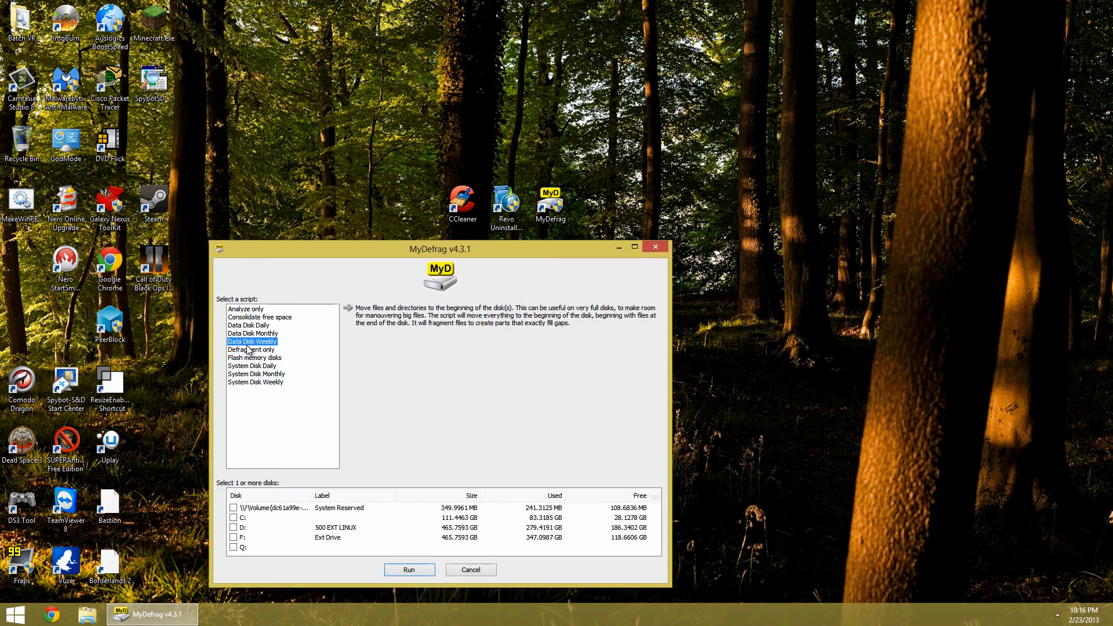
pyautogui.click(256, 366)
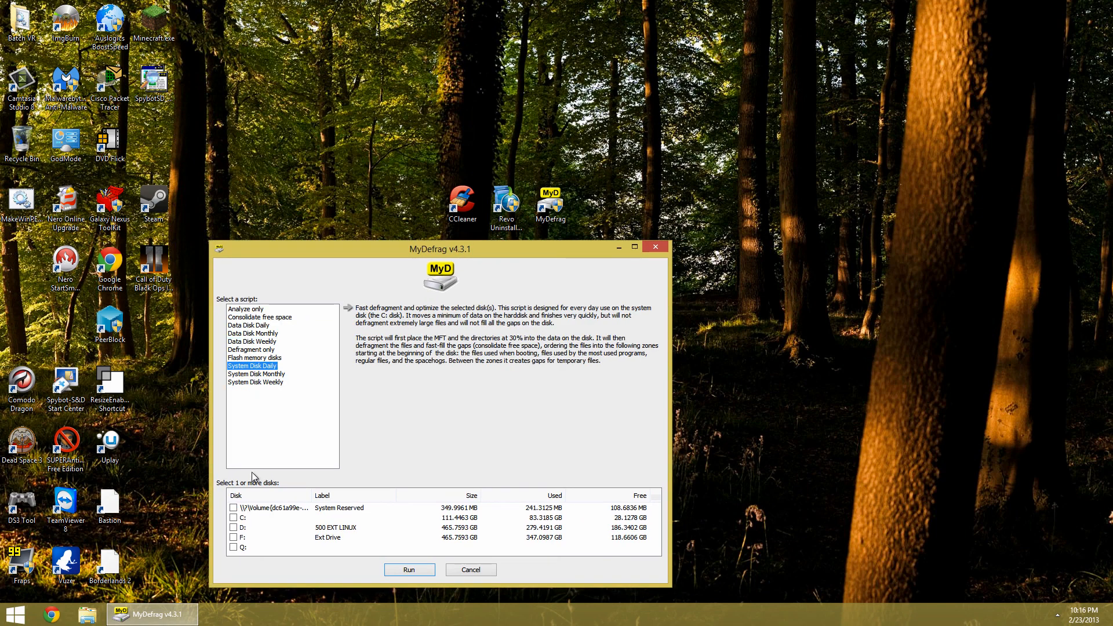
pyautogui.click(235, 528)
pyautogui.click(244, 334)
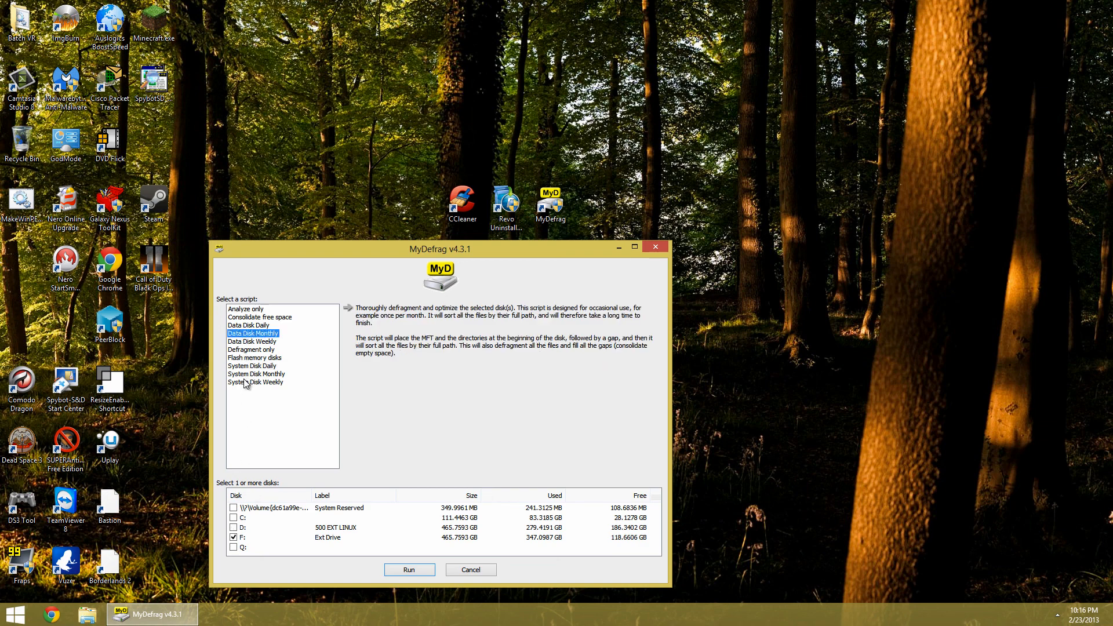
pyautogui.click(247, 366)
pyautogui.click(255, 334)
pyautogui.click(254, 327)
pyautogui.click(251, 359)
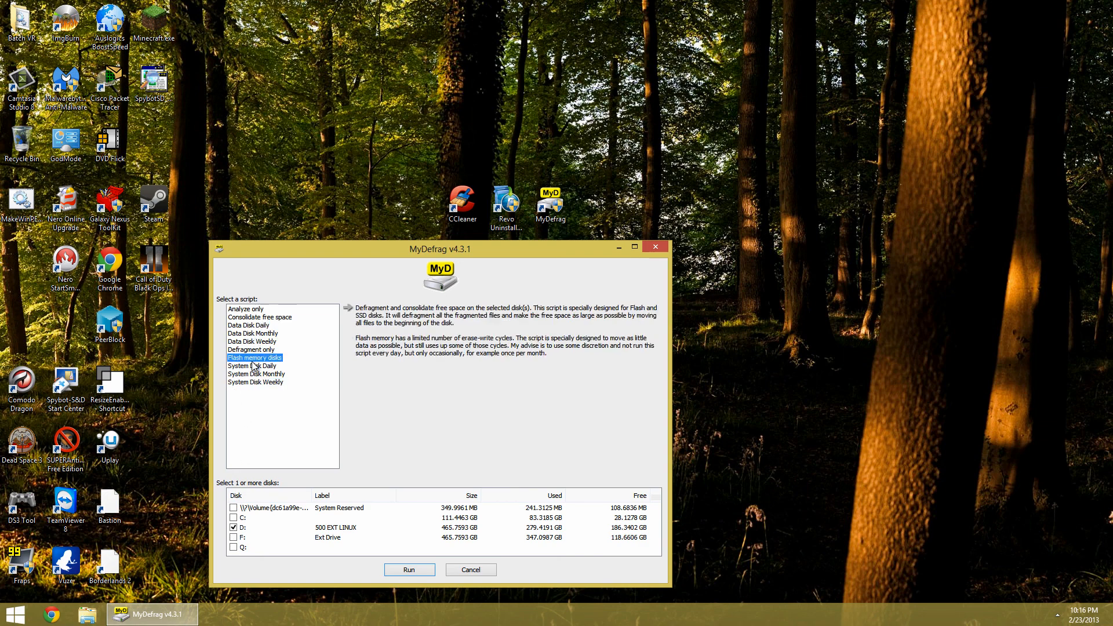
pyautogui.click(251, 367)
pyautogui.click(252, 374)
pyautogui.click(250, 366)
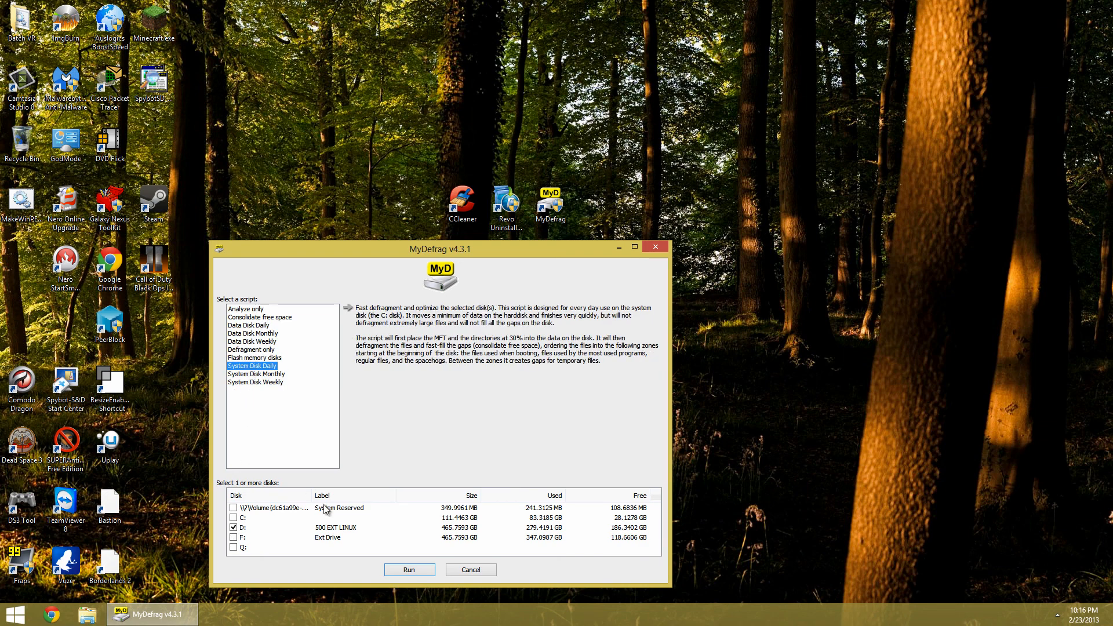
pyautogui.click(463, 570)
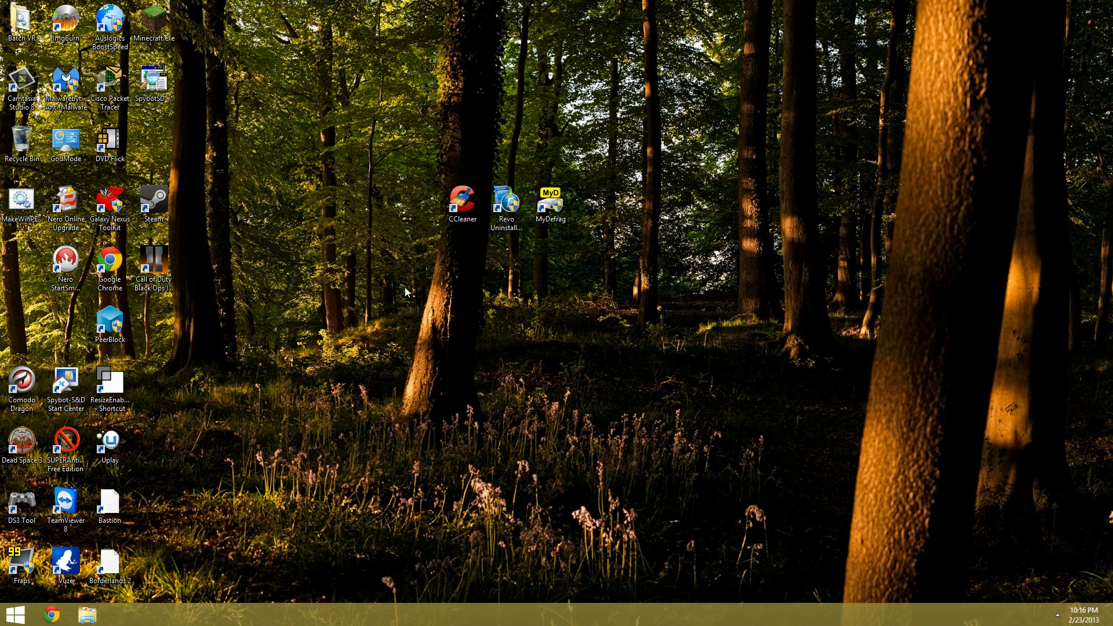
# Reopen MyDefrag, move its window, review the System Disk Monthly and System Disk Weekly scripts, and cancel
pyautogui.doubleClick(544, 208)
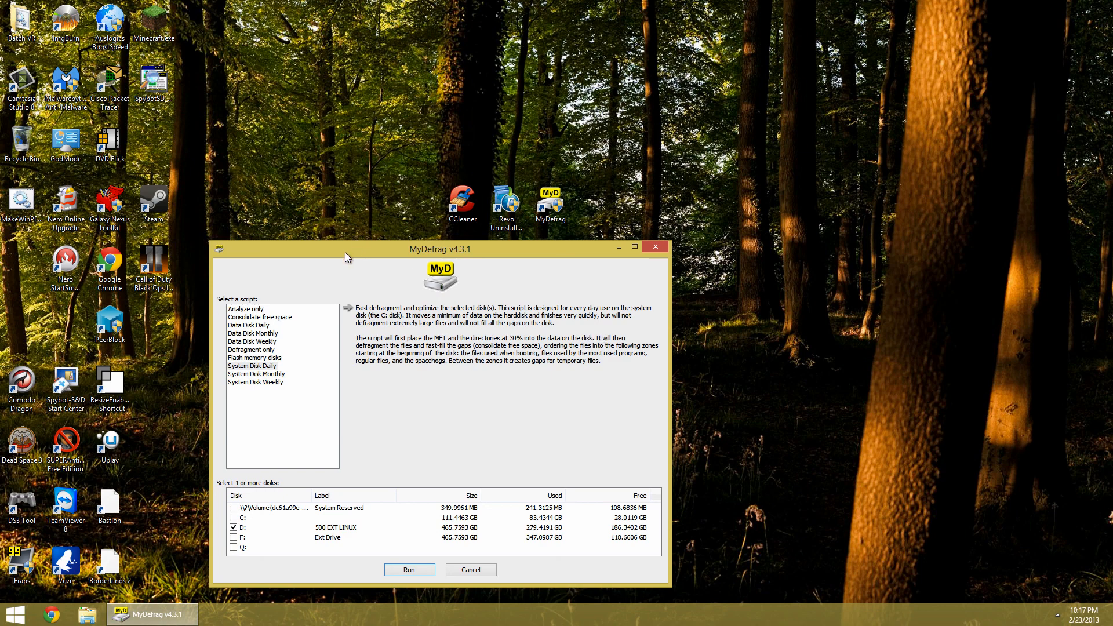
pyautogui.moveTo(346, 252); pyautogui.dragTo(325, 172)
pyautogui.click(246, 287)
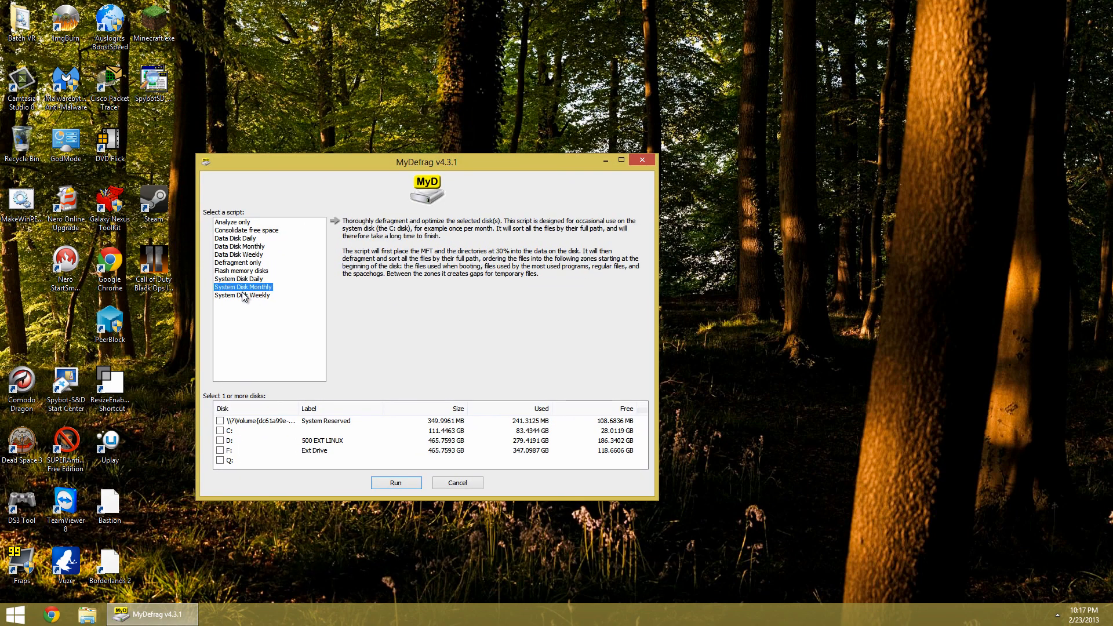
pyautogui.click(242, 296)
pyautogui.moveTo(230, 225); pyautogui.dragTo(226, 294)
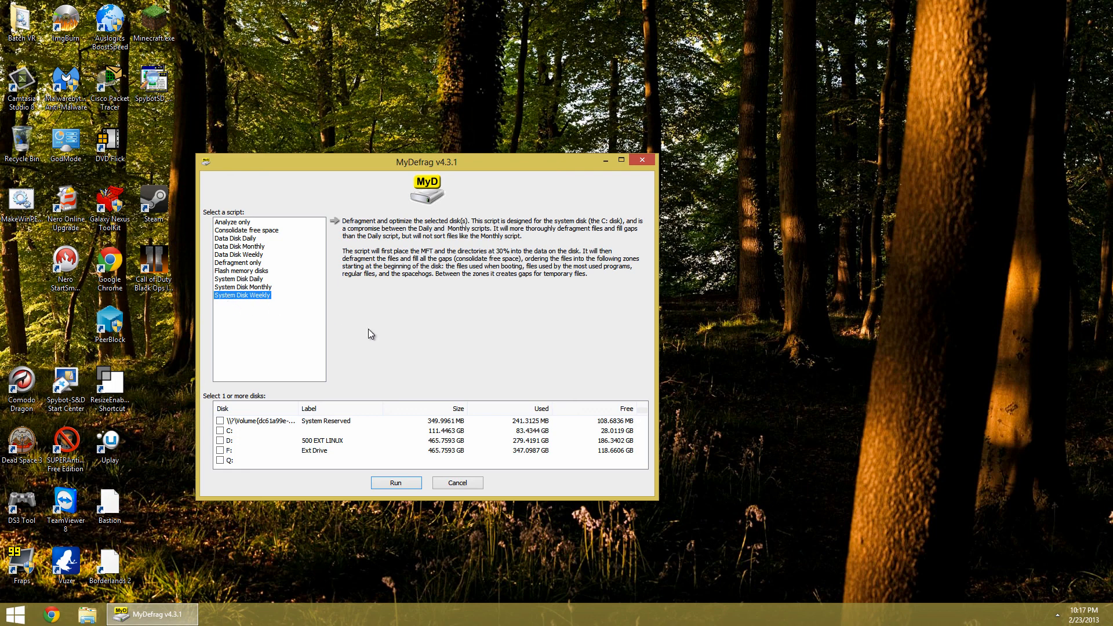
pyautogui.click(460, 483)
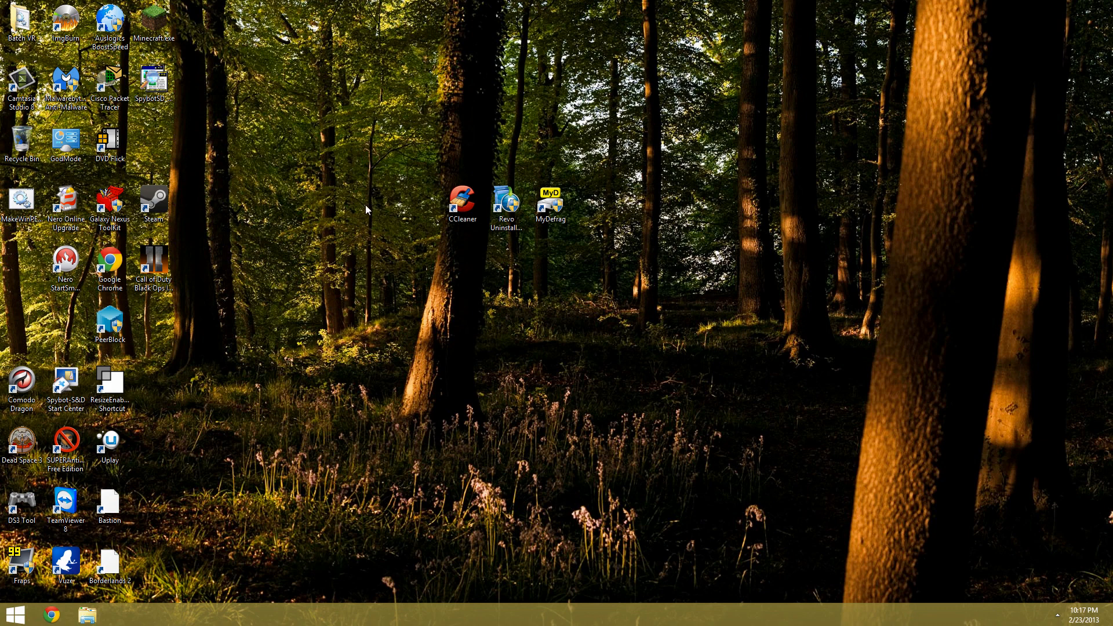
# Launch CCleaner from the desktop and maximize its window
pyautogui.doubleClick(458, 209)
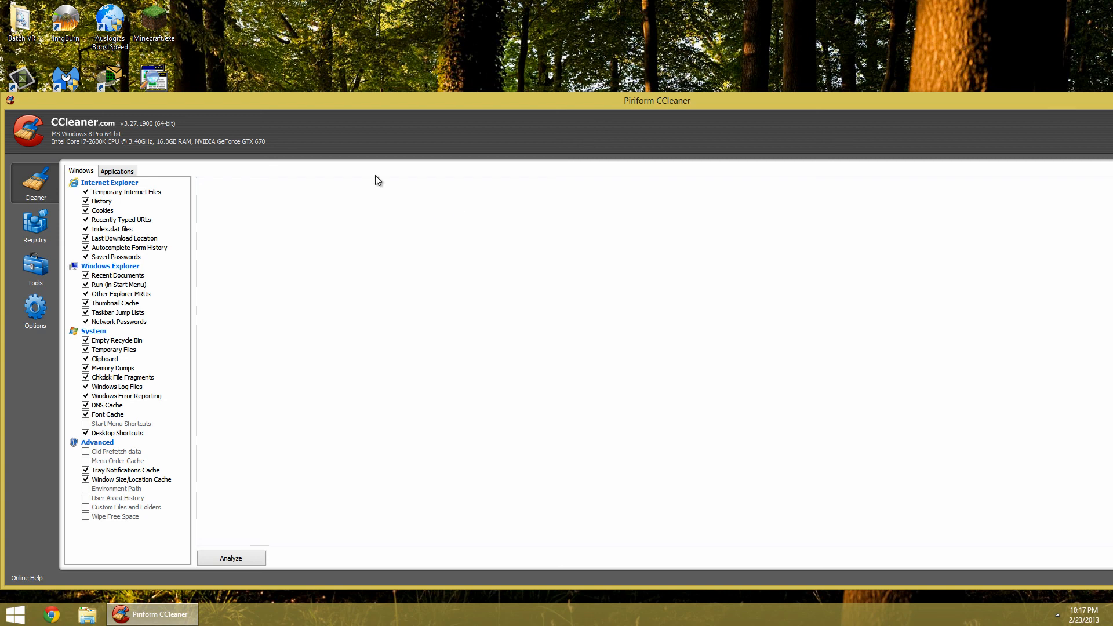
pyautogui.moveTo(250, 103); pyautogui.dragTo(169, 104)
pyautogui.doubleClick(168, 103)
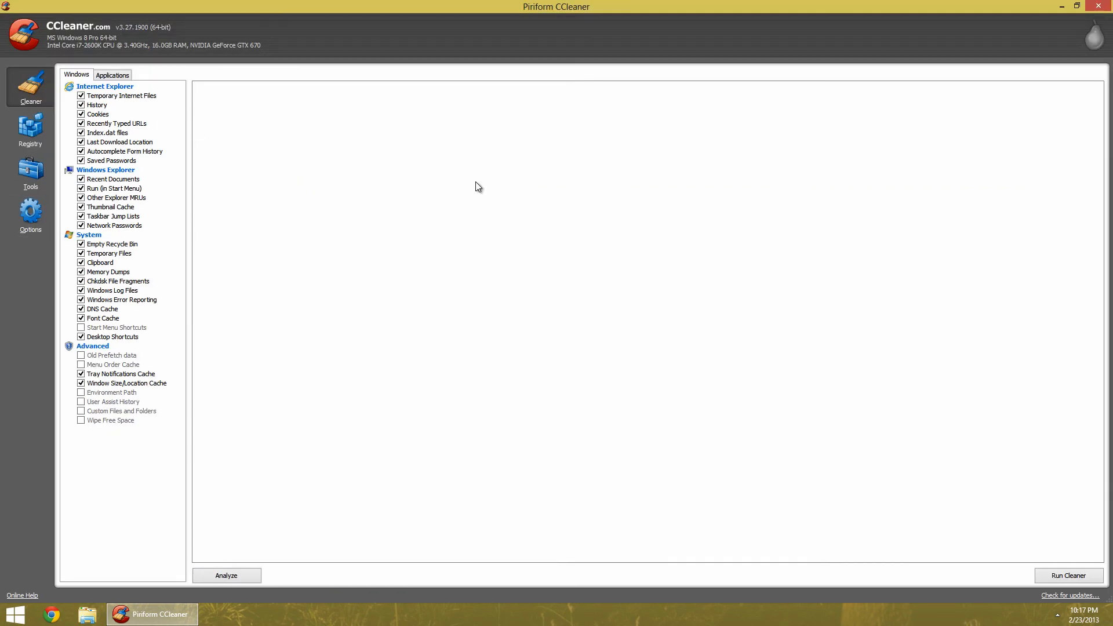
# Switch between the Applications and Windows cleaning lists to review their items
pyautogui.click(121, 77)
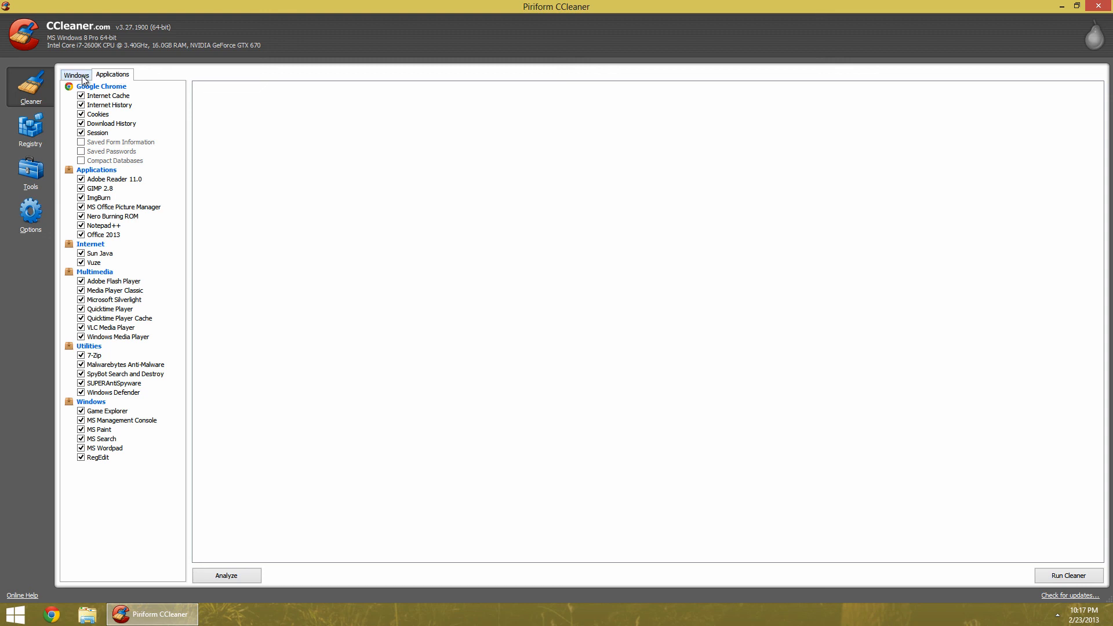
pyautogui.click(81, 75)
pyautogui.click(115, 76)
pyautogui.click(72, 76)
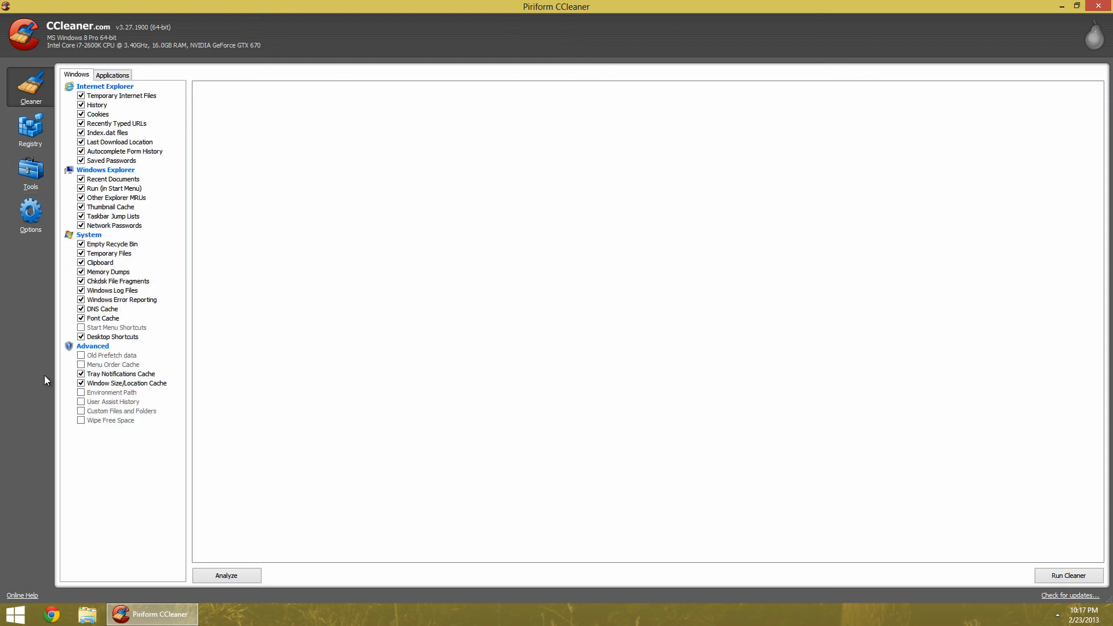
# Open CCleaner's Options and browse the Settings, Advanced, Exclude, Include and Cookies pages
pyautogui.click(25, 220)
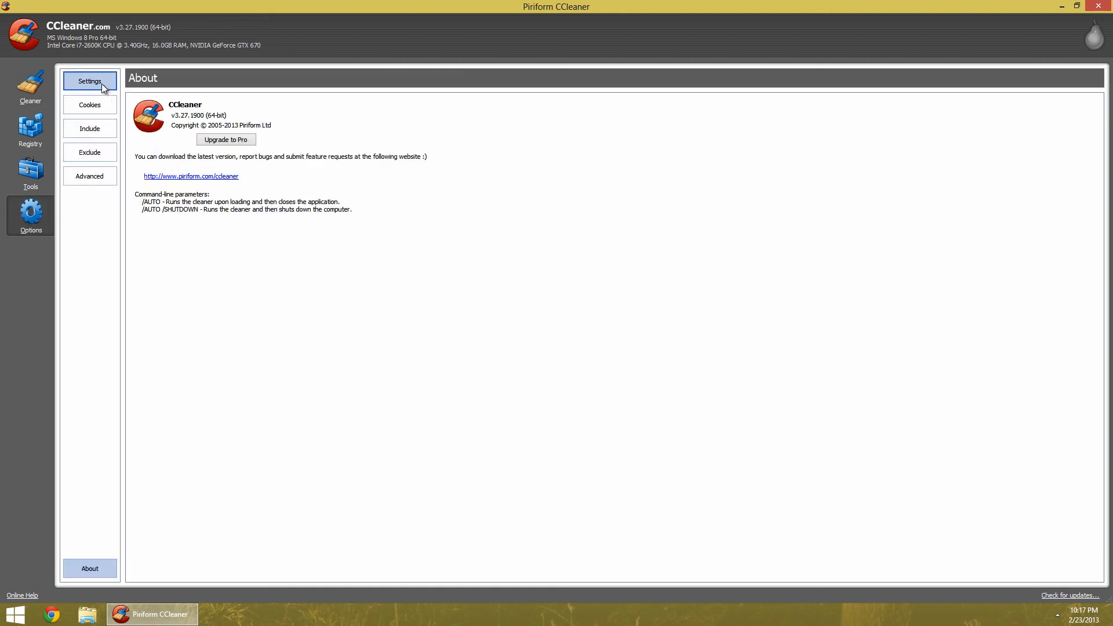
pyautogui.click(102, 83)
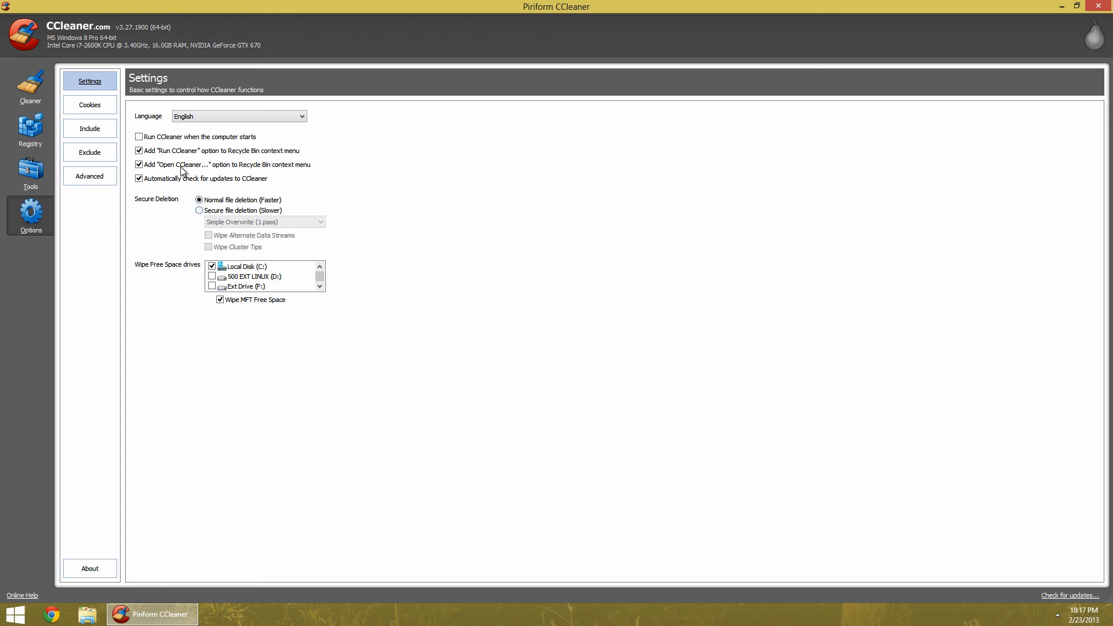
pyautogui.click(96, 175)
pyautogui.click(89, 152)
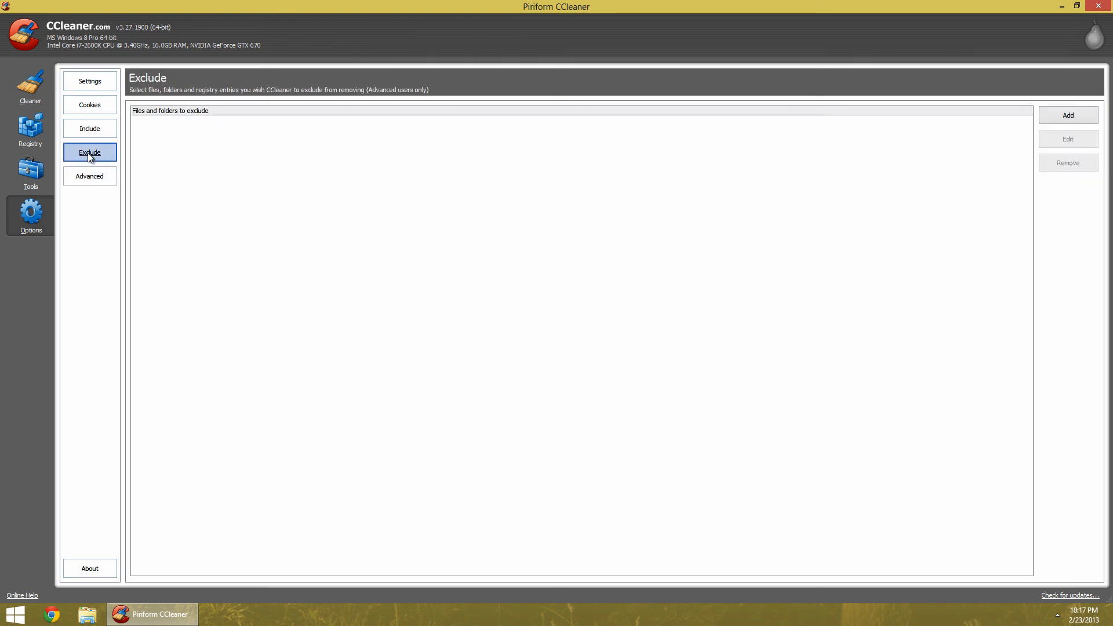
pyautogui.click(90, 129)
pyautogui.click(90, 105)
pyautogui.click(89, 86)
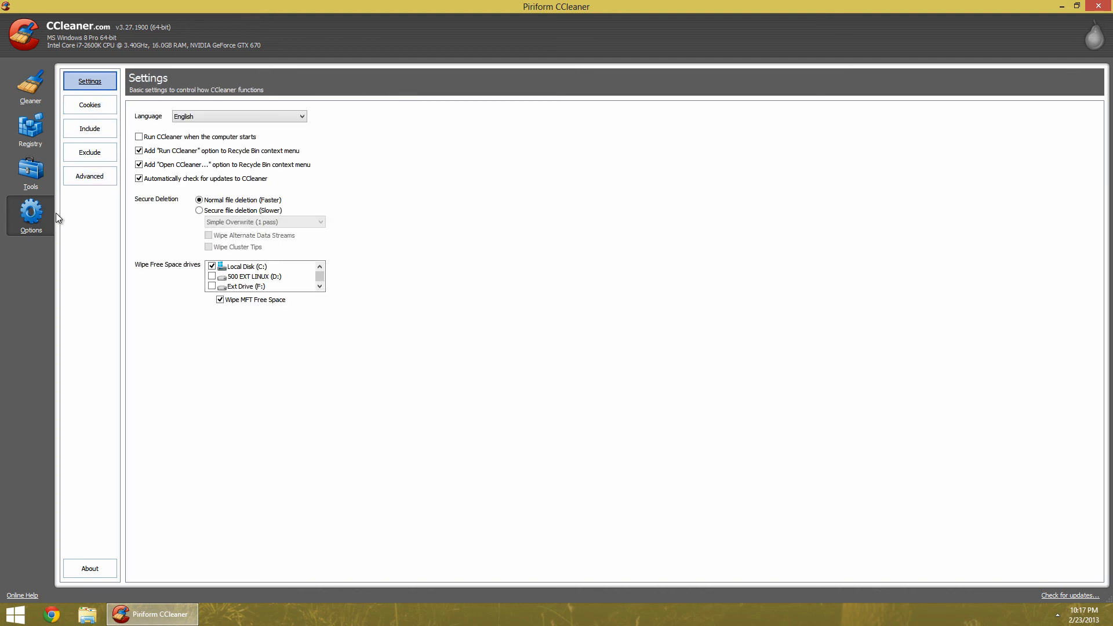
pyautogui.click(99, 176)
# Restore the CCleaner window and close the program
pyautogui.click(1077, 6)
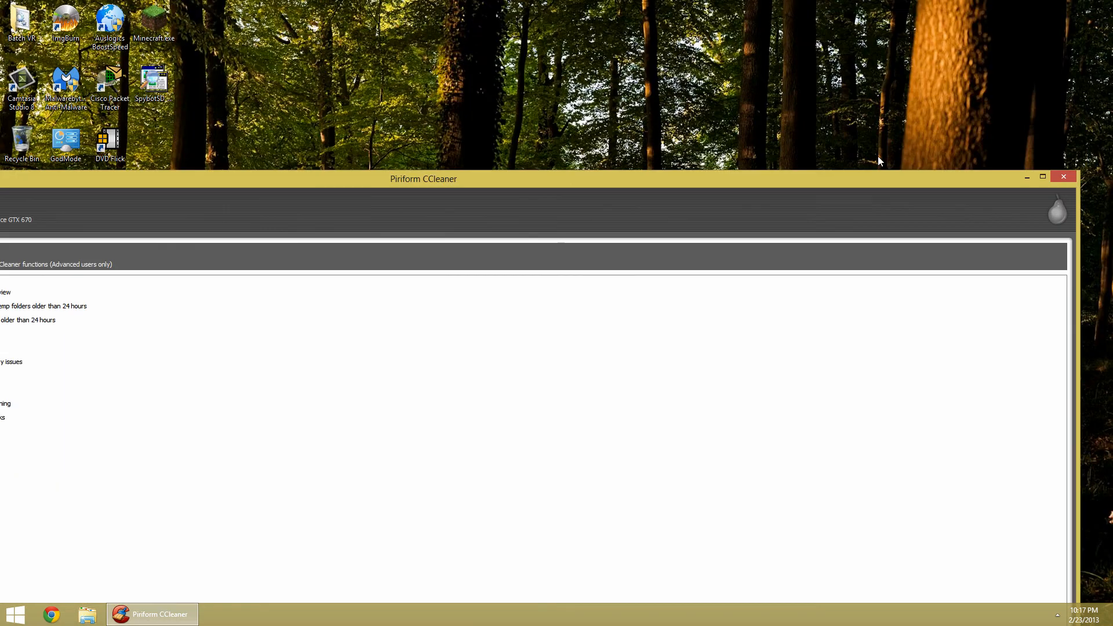
pyautogui.click(1065, 181)
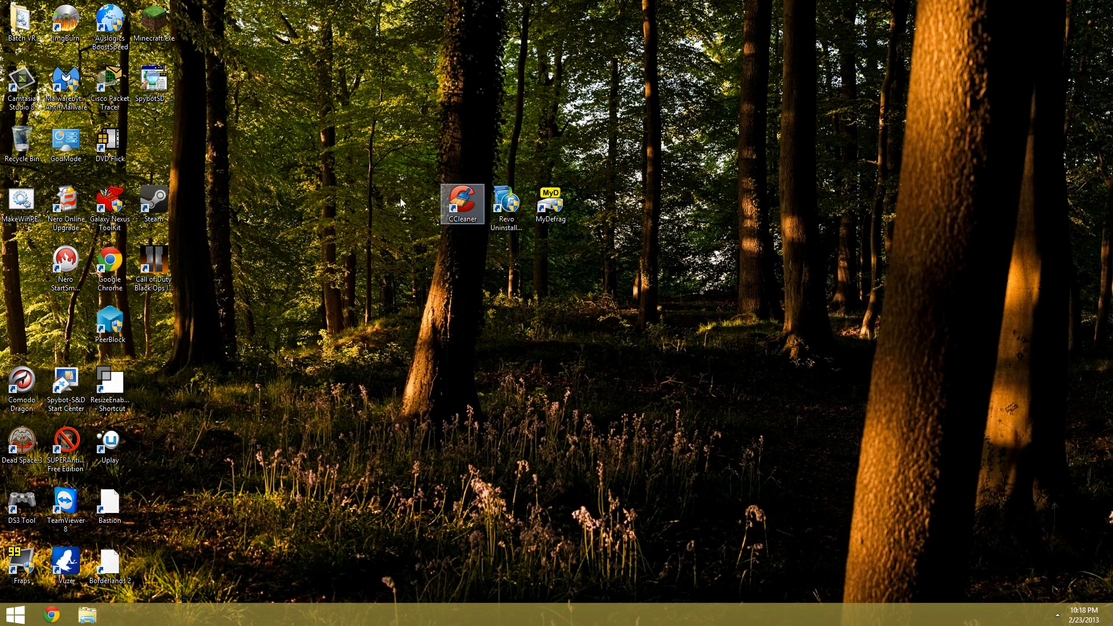
pyautogui.moveTo(399, 114); pyautogui.dragTo(661, 366)
pyautogui.click(724, 342)
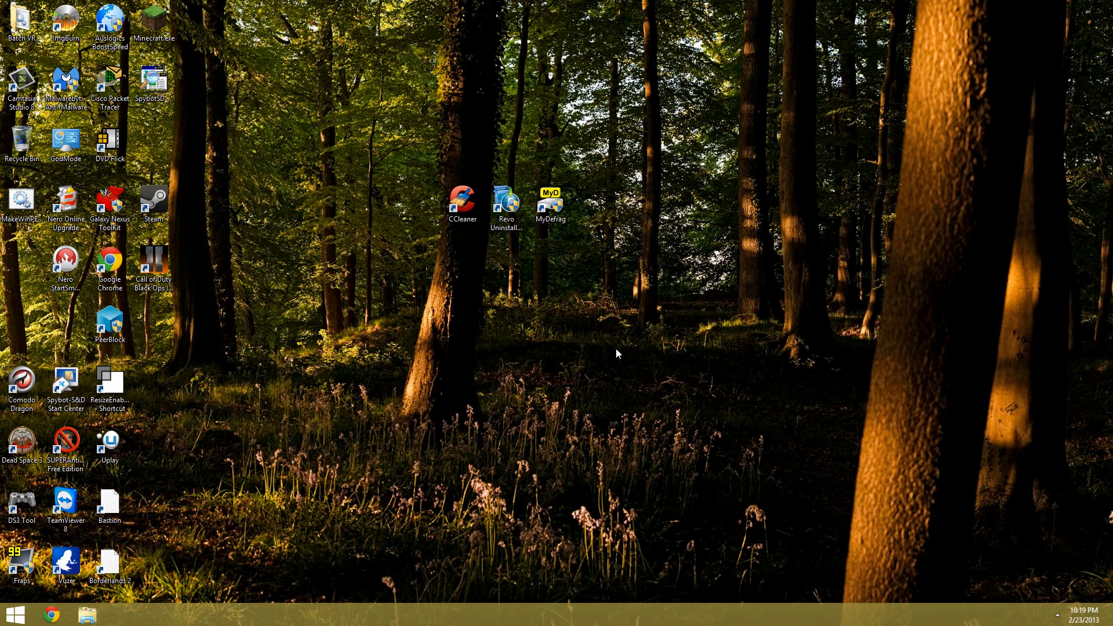
pyautogui.click(65, 449)
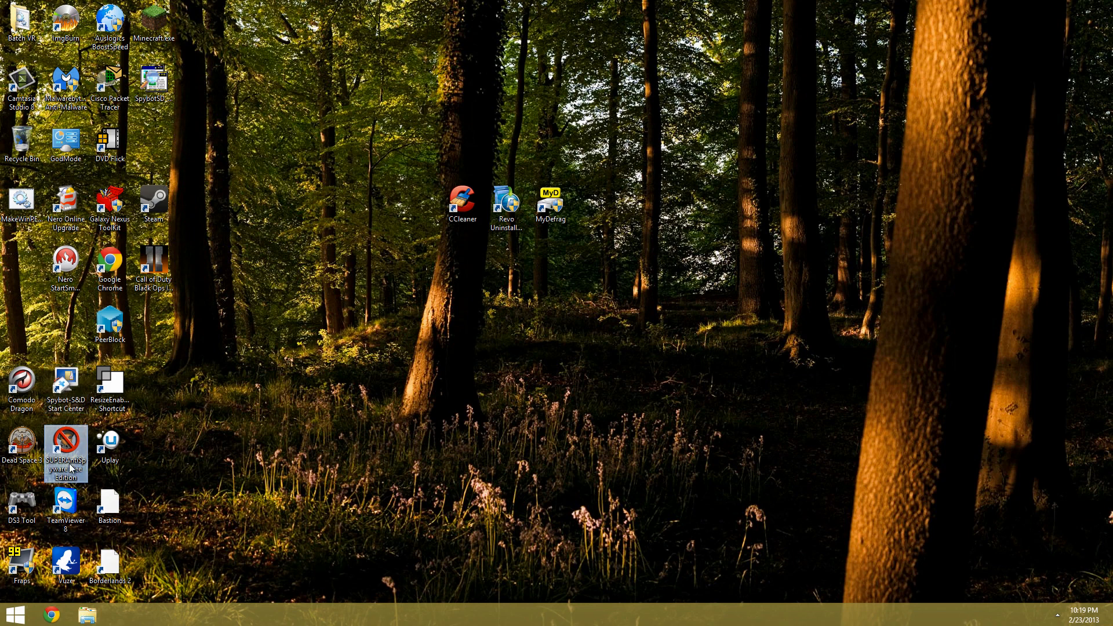
pyautogui.click(77, 96)
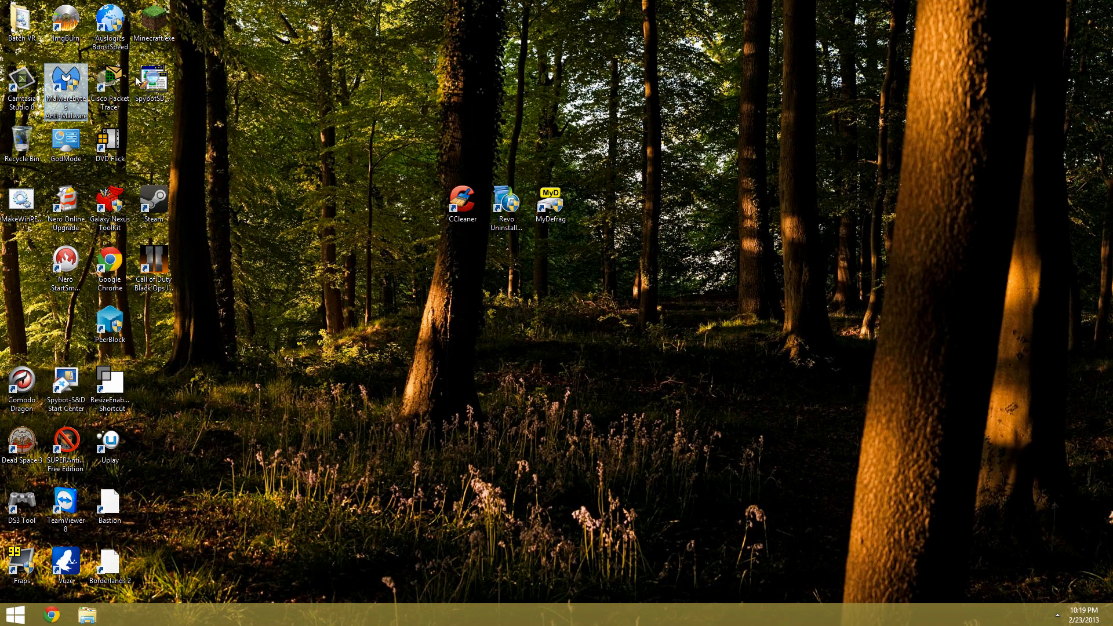
pyautogui.click(154, 87)
pyautogui.click(280, 348)
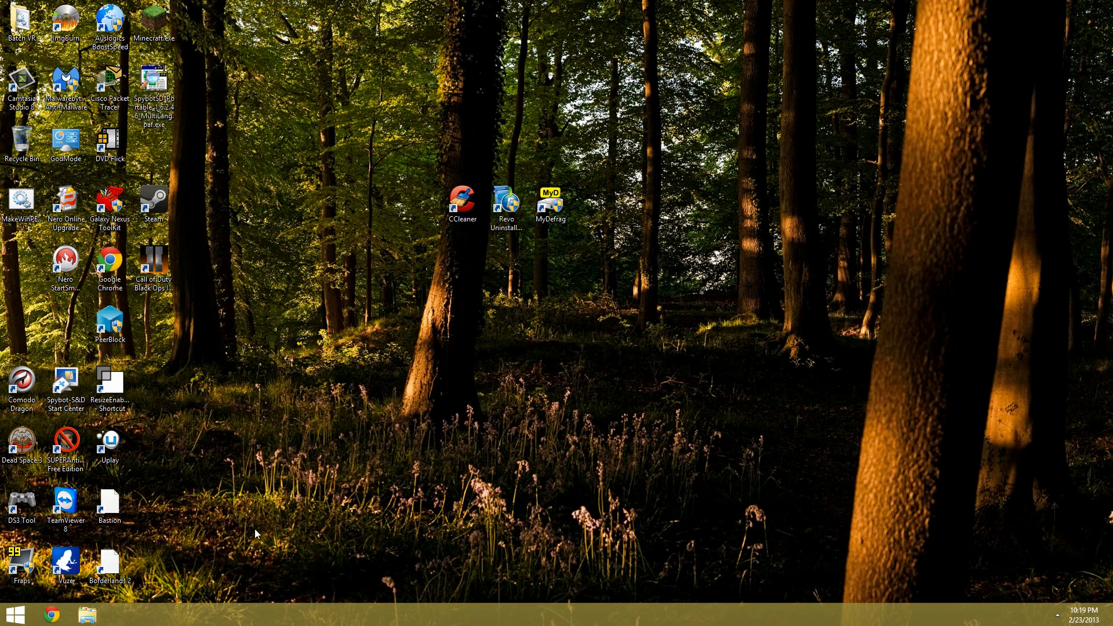